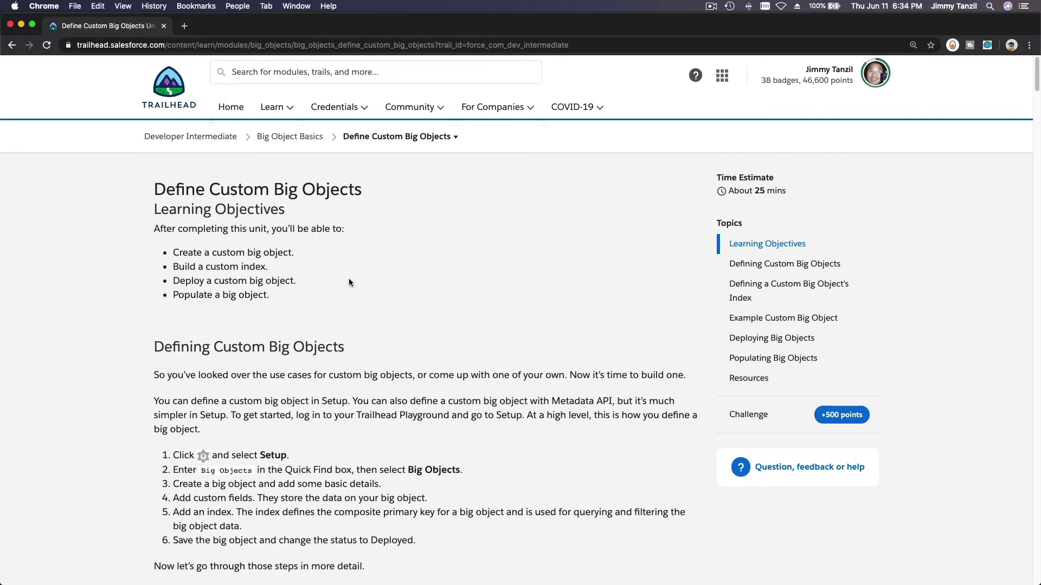
Step: Review the six-step big object outline, highlighting steps 4 and 5 and the word 'Deployed'
scroll(349, 279, "down", 3)
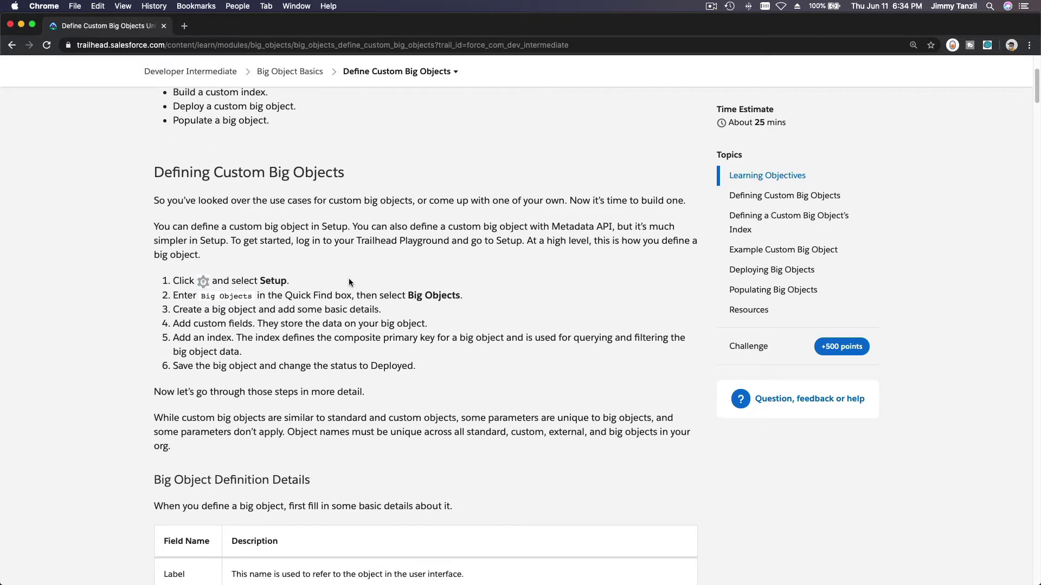
scroll(349, 278, "down", 1)
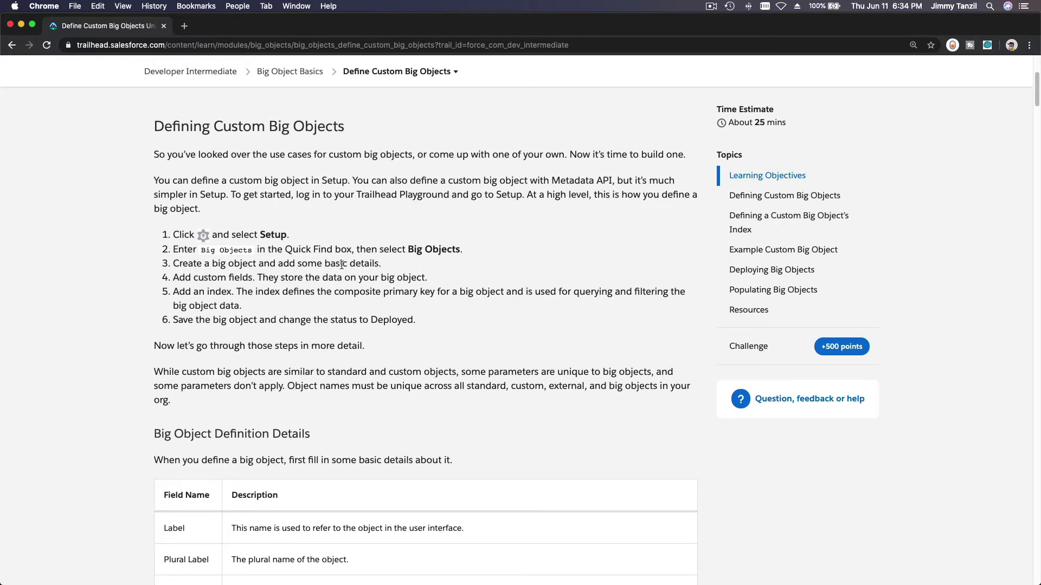
triple_click(221, 281)
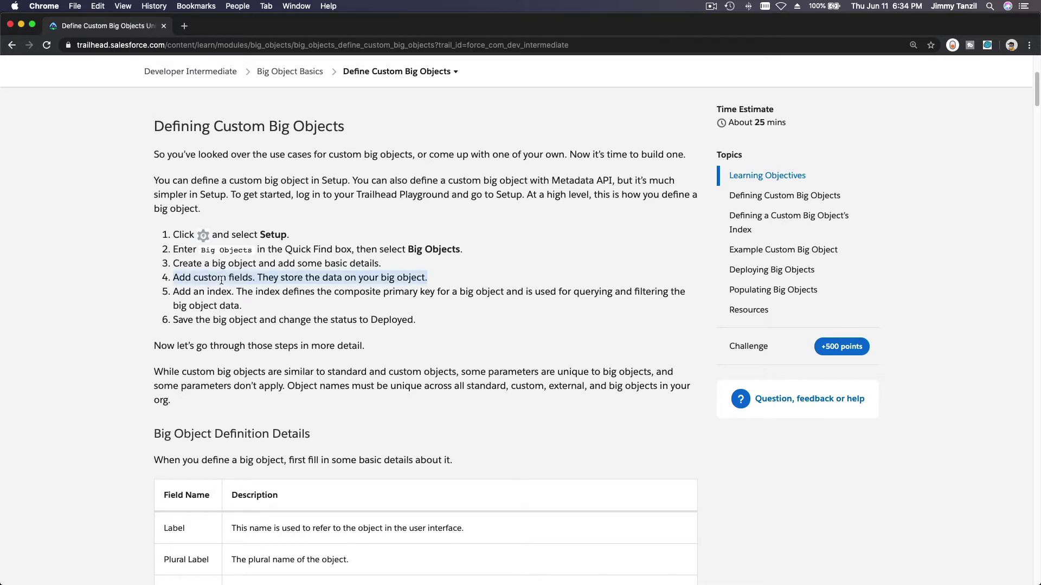
triple_click(209, 291)
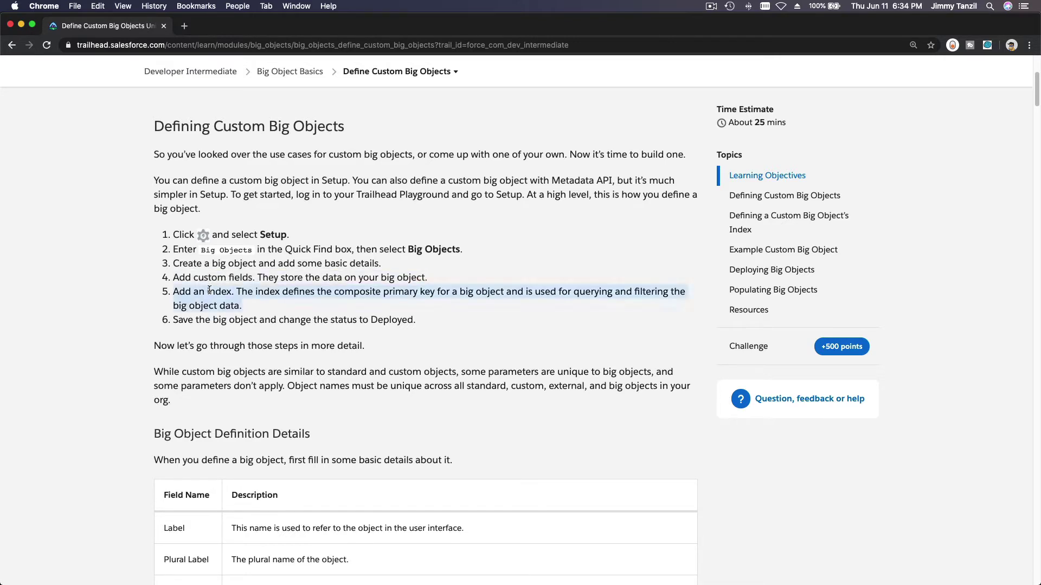
double_click(198, 320)
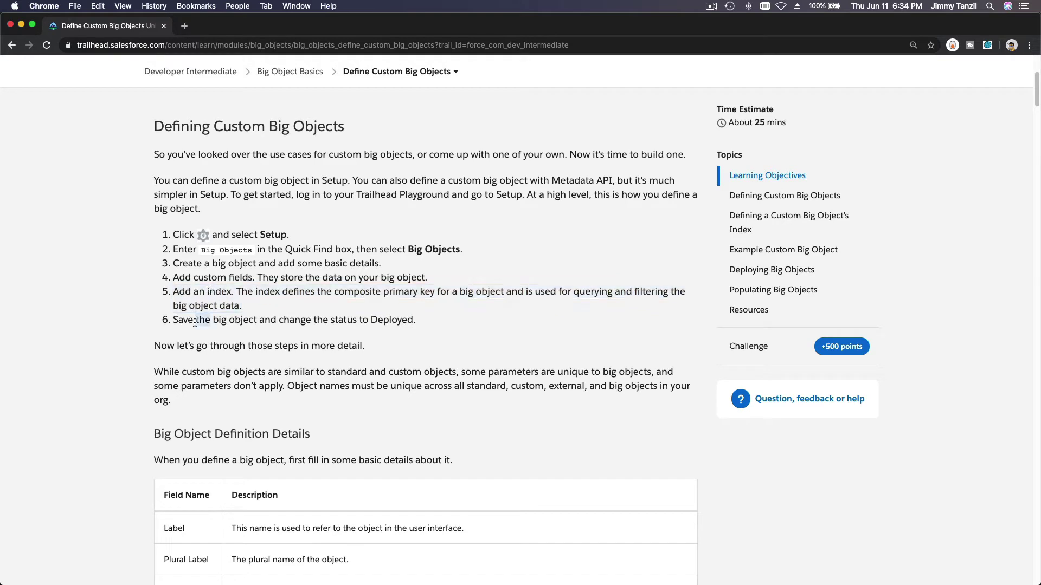
double_click(387, 320)
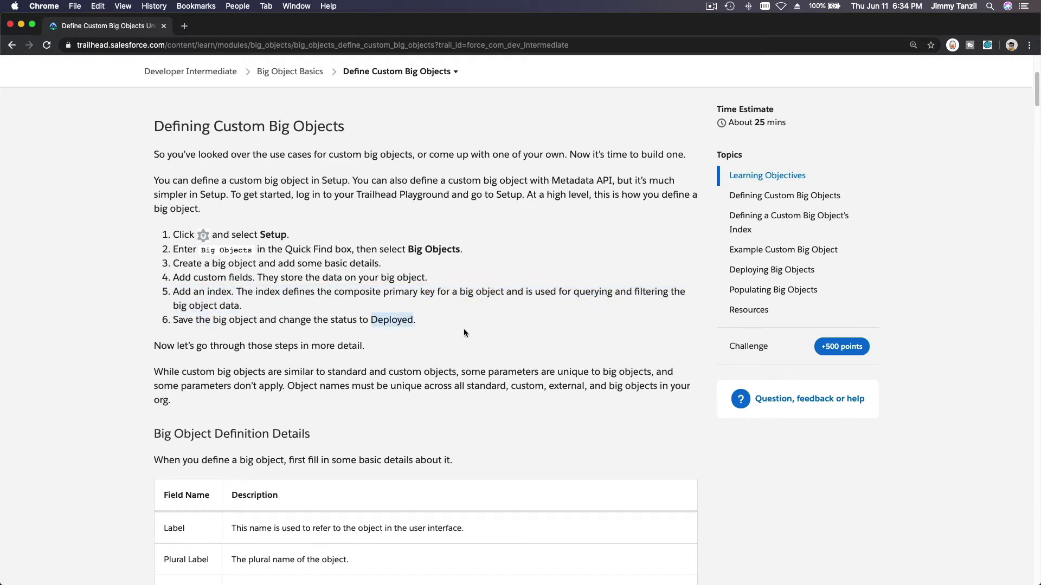
left_click(463, 329)
Step: Highlight the 'Big Object Custom Fields' heading and review the eight supported field types
scroll(495, 290, "down", 3)
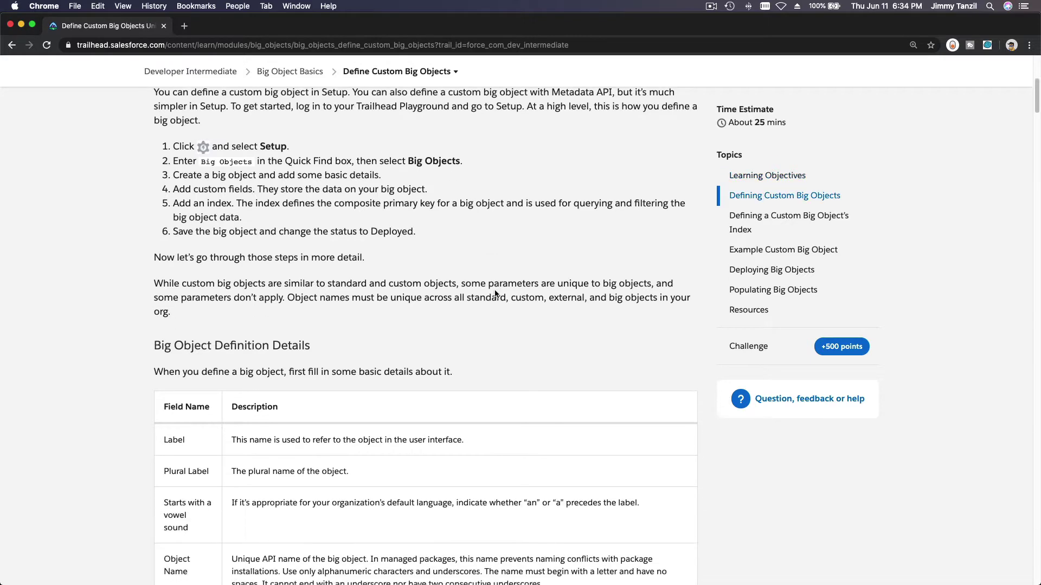
scroll(495, 289, "up", 2)
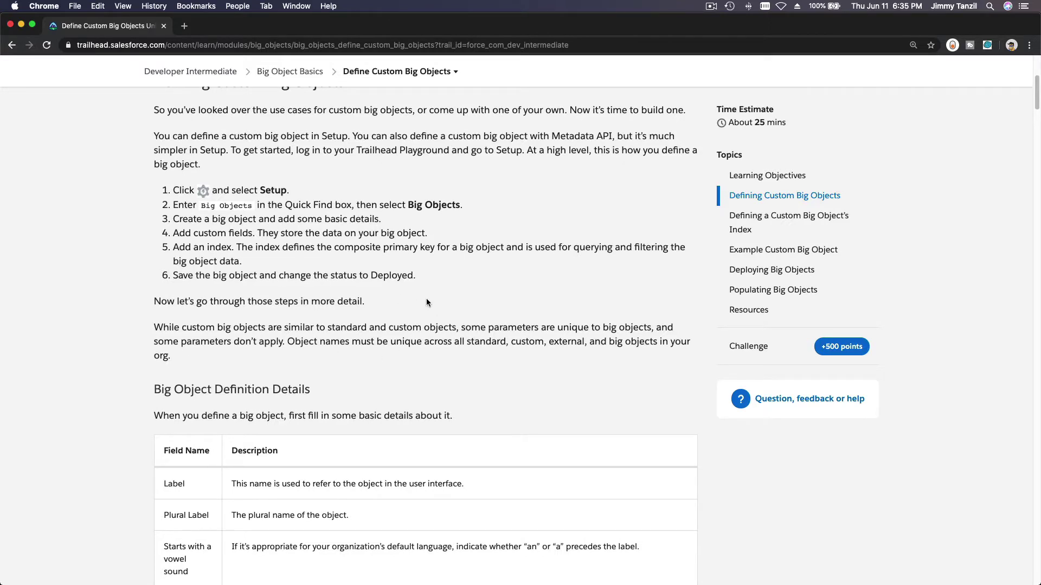
scroll(426, 302, "down", 5)
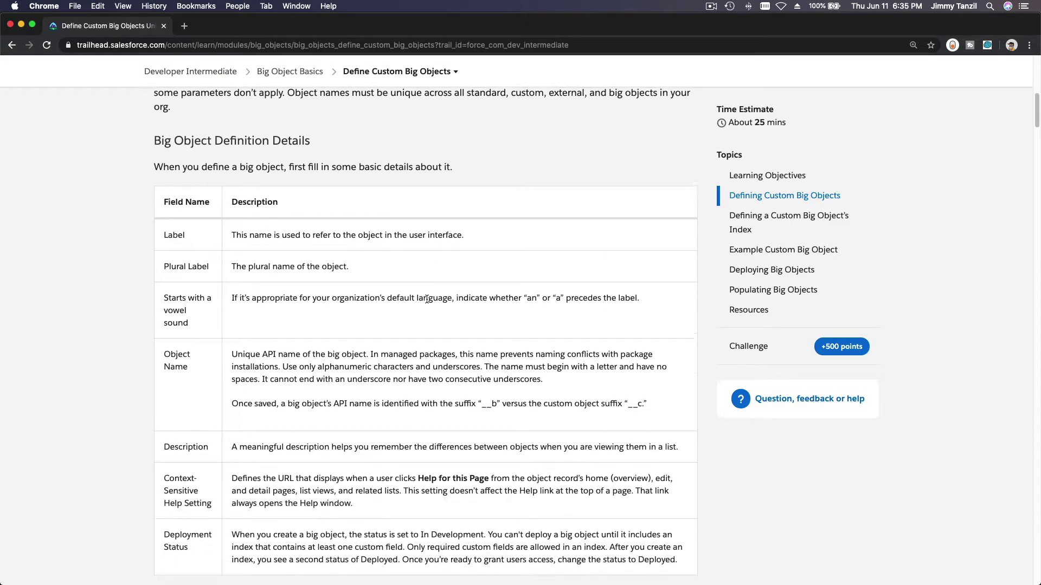
scroll(353, 288, "down", 5)
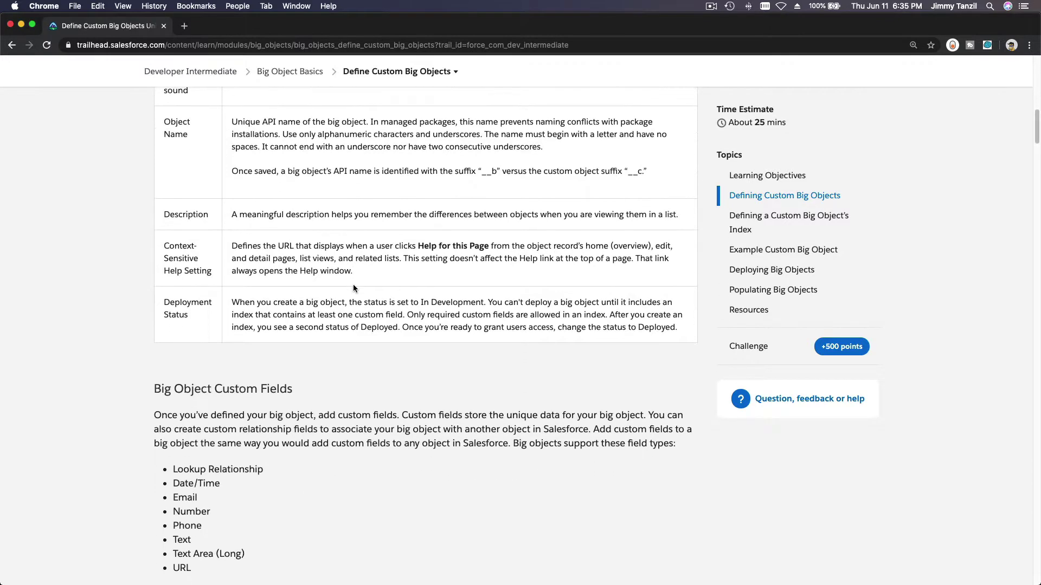
scroll(353, 288, "down", 3)
double_click(244, 239)
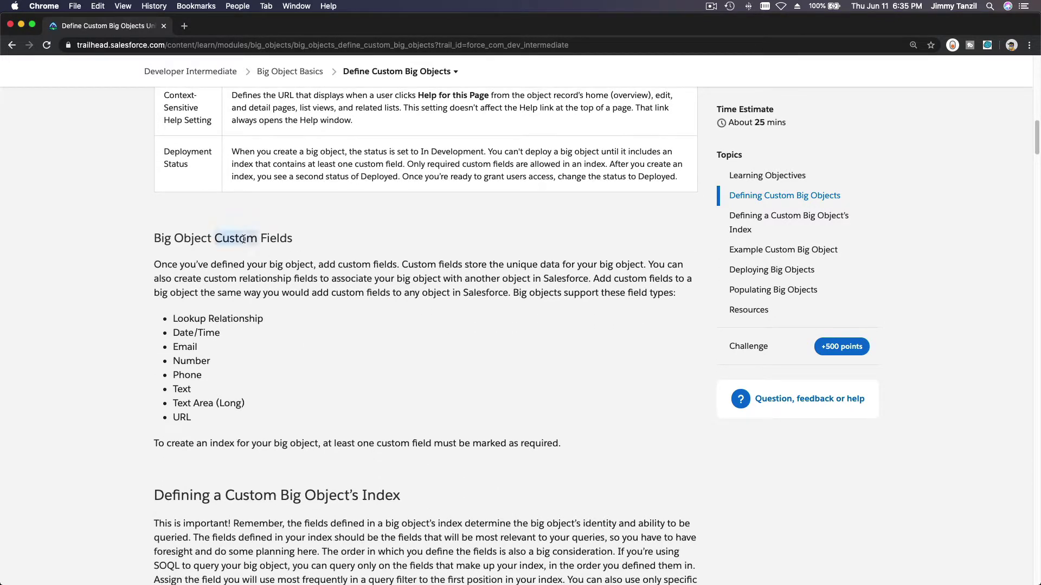
triple_click(243, 239)
scroll(295, 339, "down", 1)
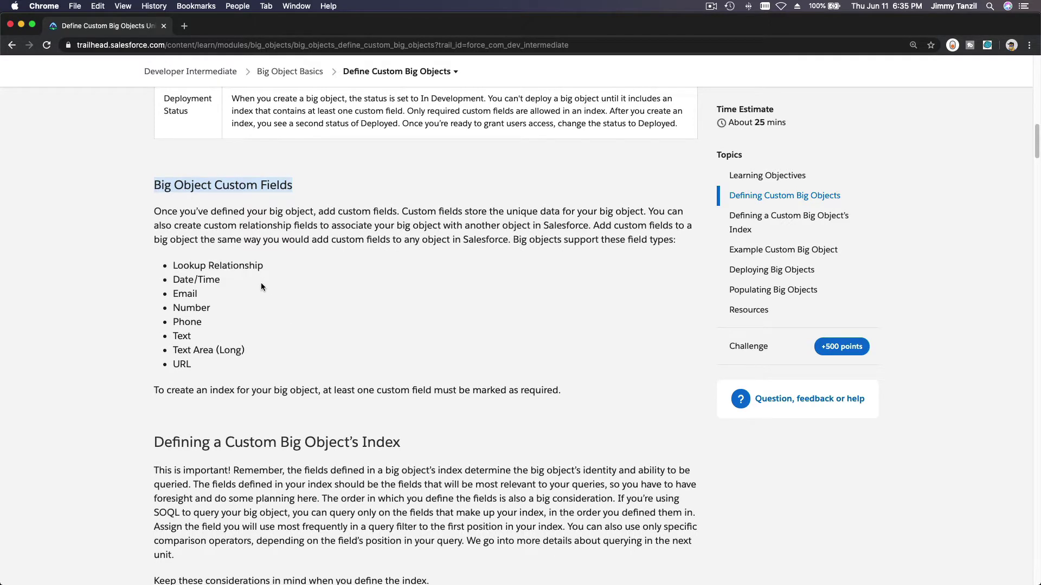
left_click(224, 280)
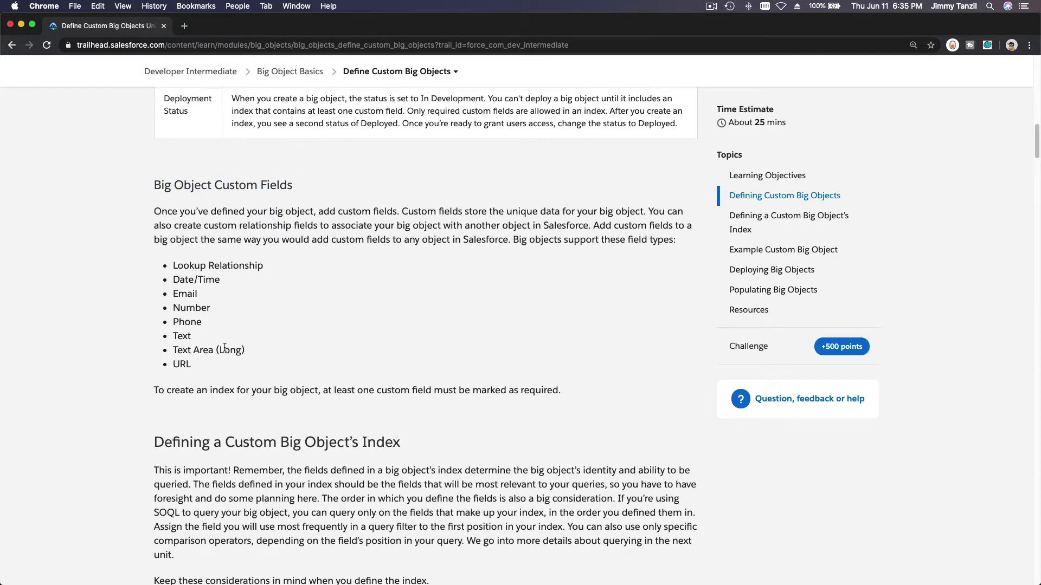
Step: Highlight the 'Defining a Custom Big Object's Index' heading and its word 'Index'
scroll(224, 342, "down", 5)
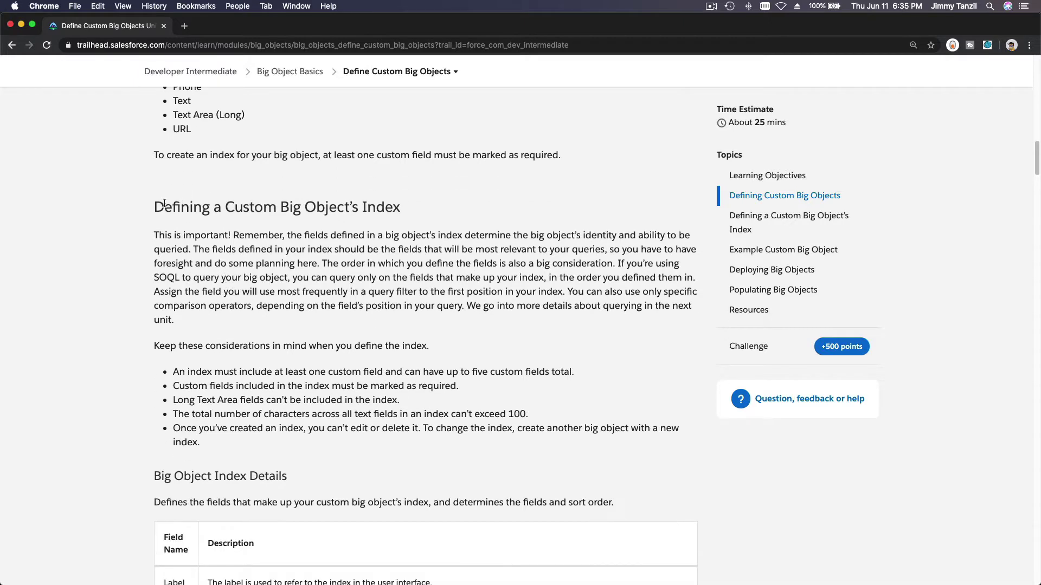
triple_click(164, 204)
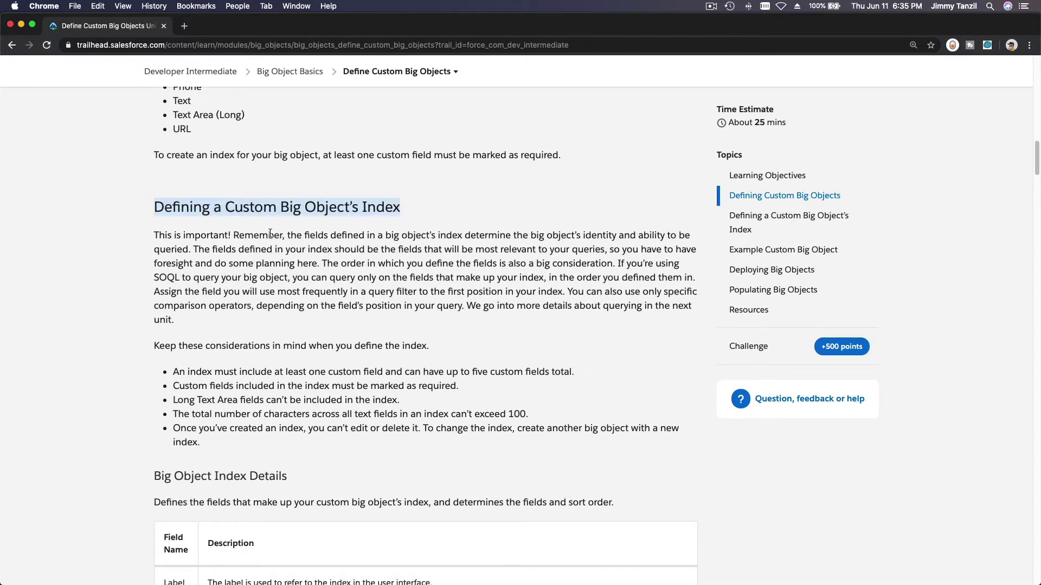
double_click(375, 209)
Step: Review the index considerations, highlighting 'queried', 'planning' and 'fields that make up your index'
scroll(375, 208, "down", 3)
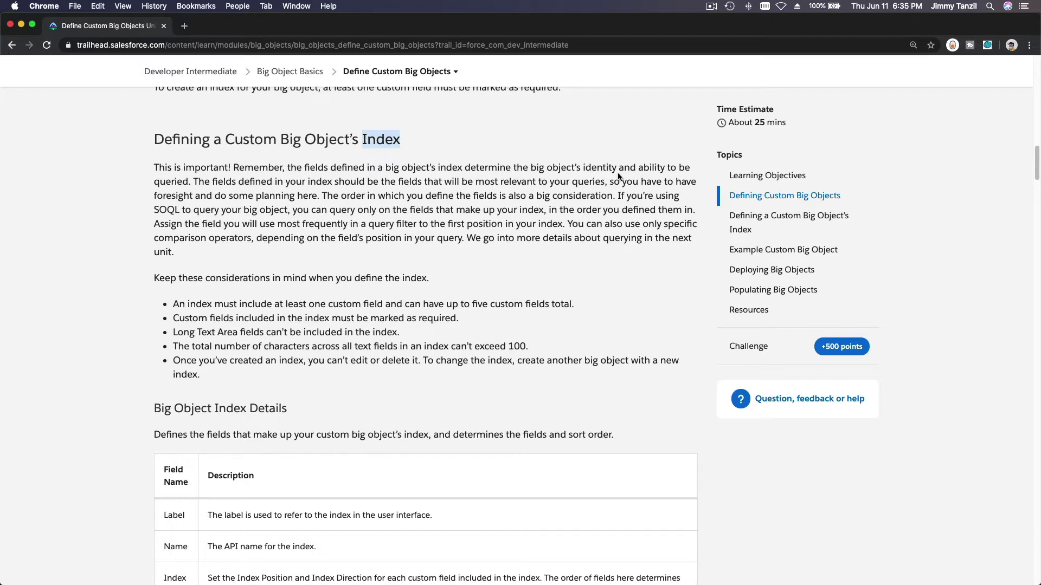
double_click(173, 183)
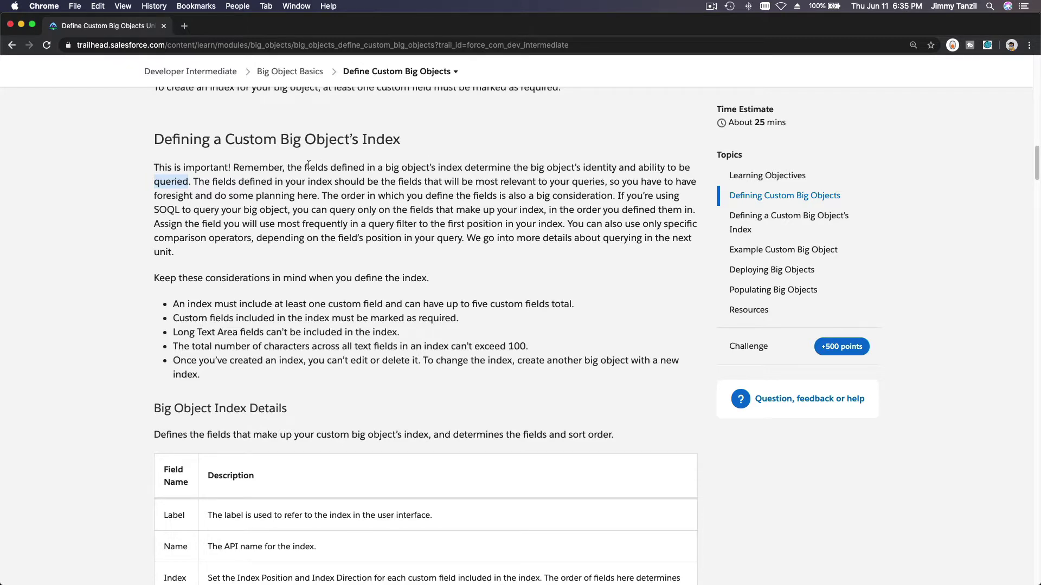
double_click(265, 195)
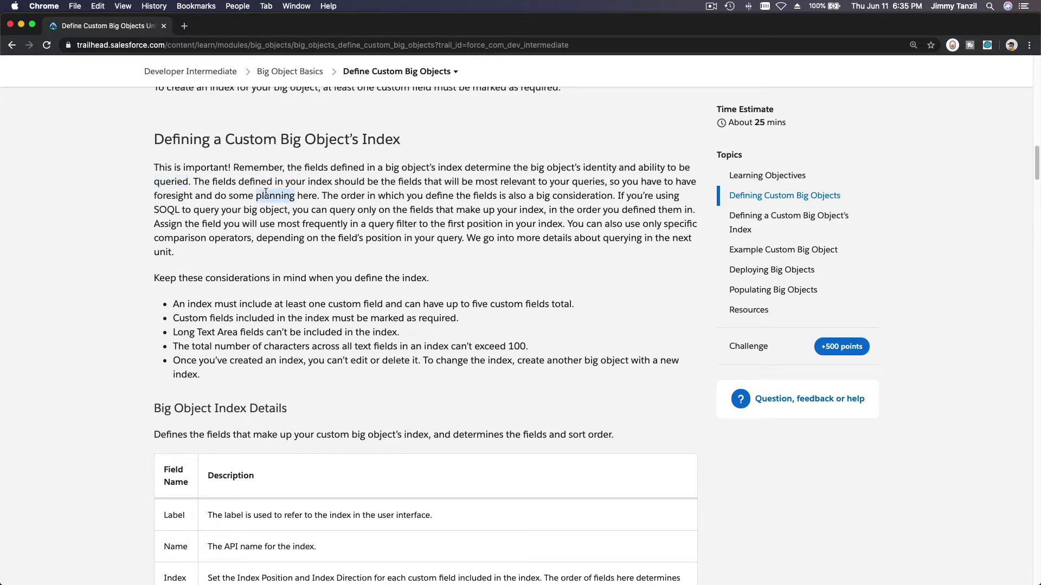
scroll(279, 233, "down", 2)
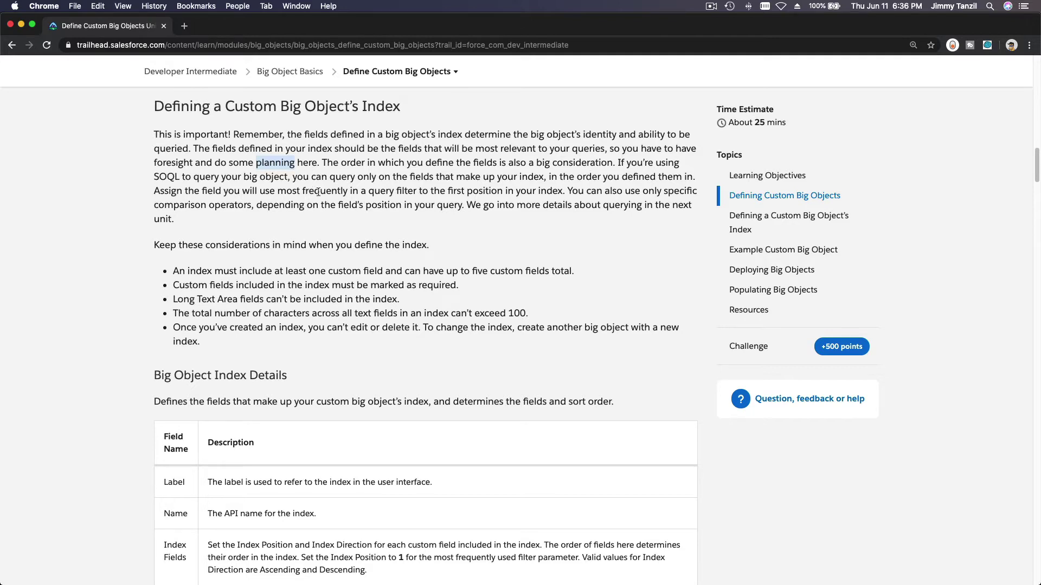
double_click(367, 176)
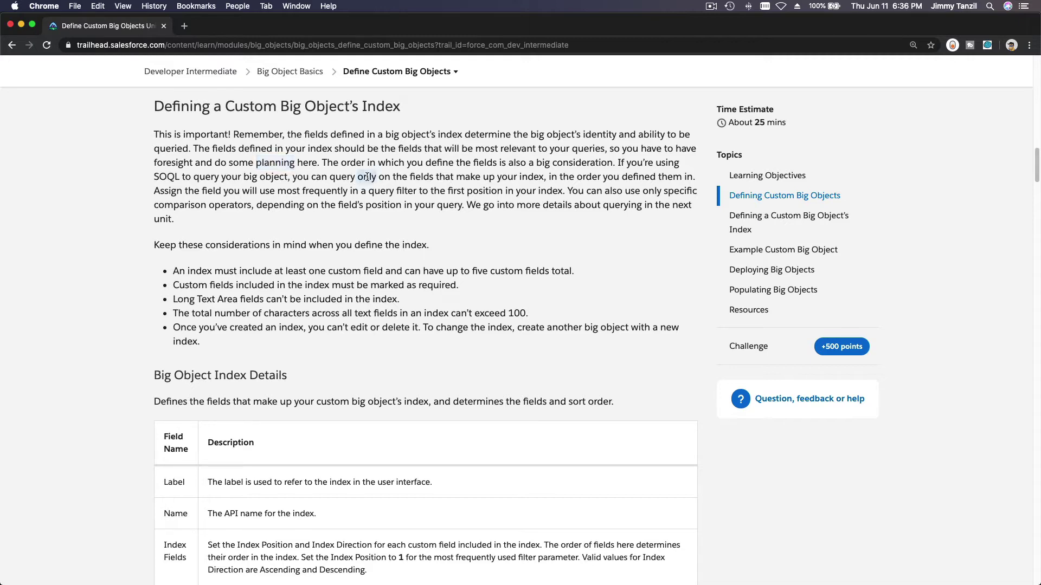
double_click(425, 179)
left_click_drag(544, 179, 412, 178)
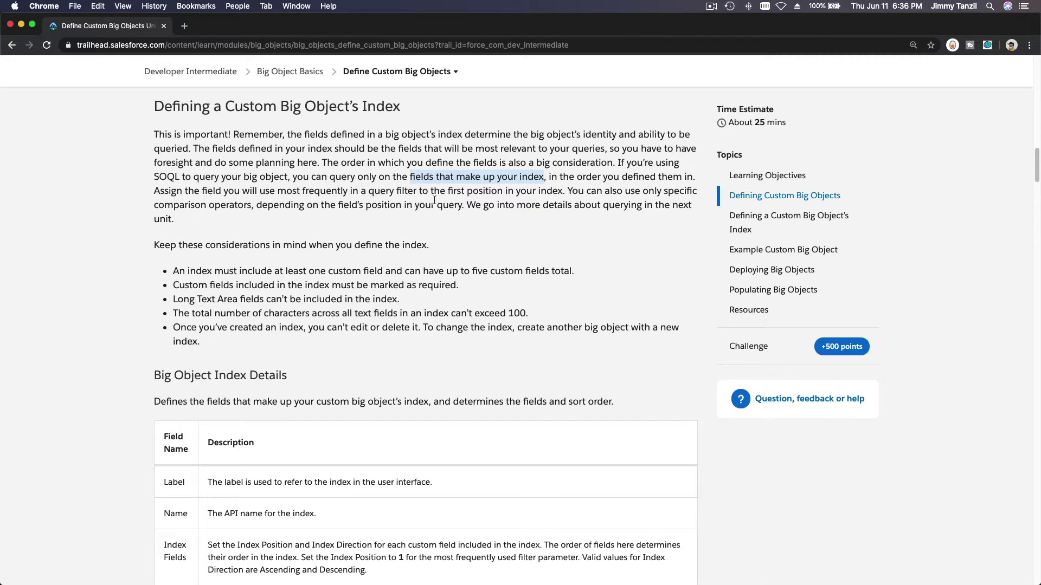
double_click(555, 195)
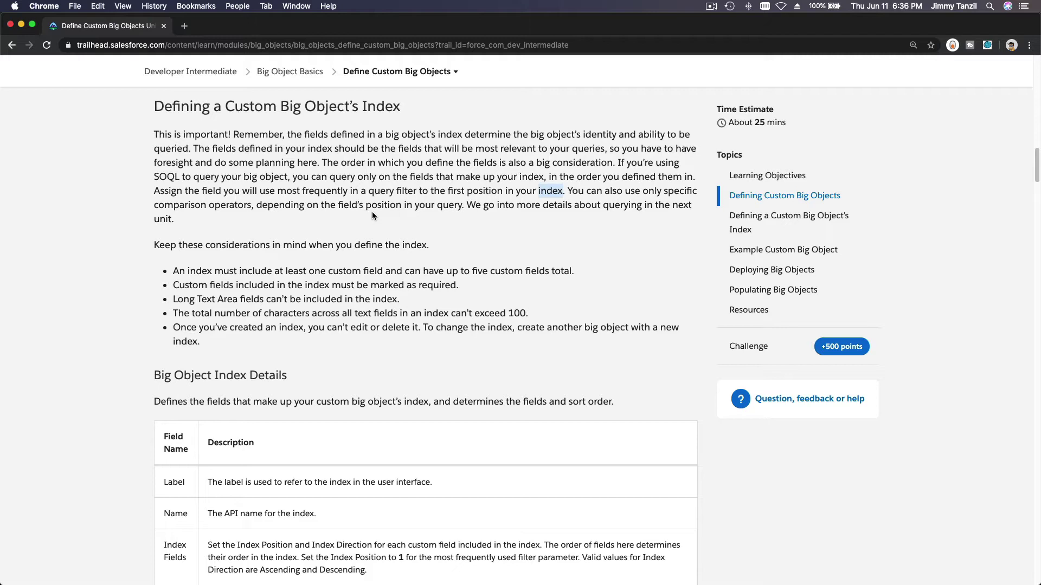
scroll(372, 216, "down", 5)
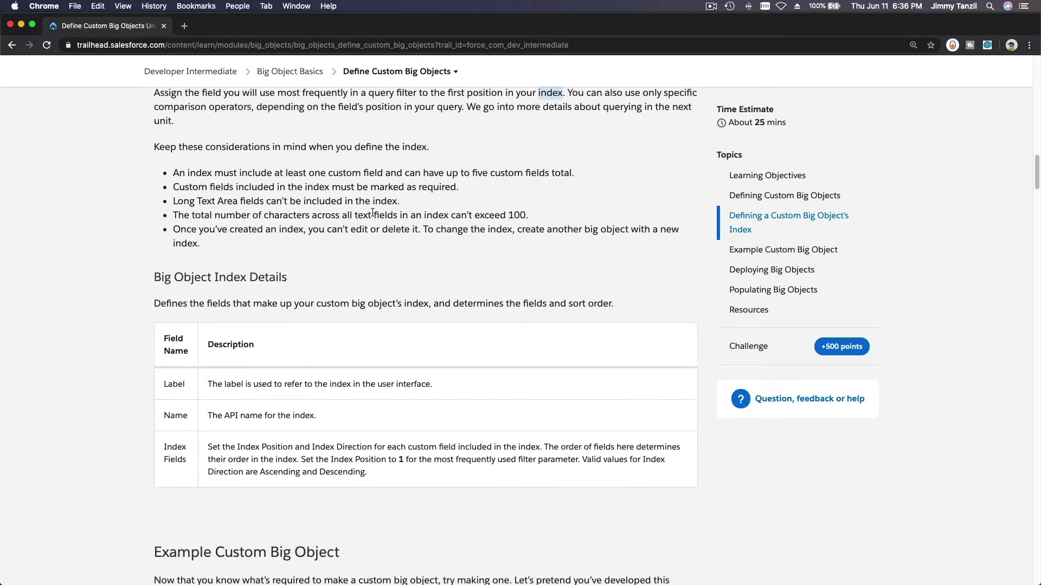
scroll(372, 216, "up", 1)
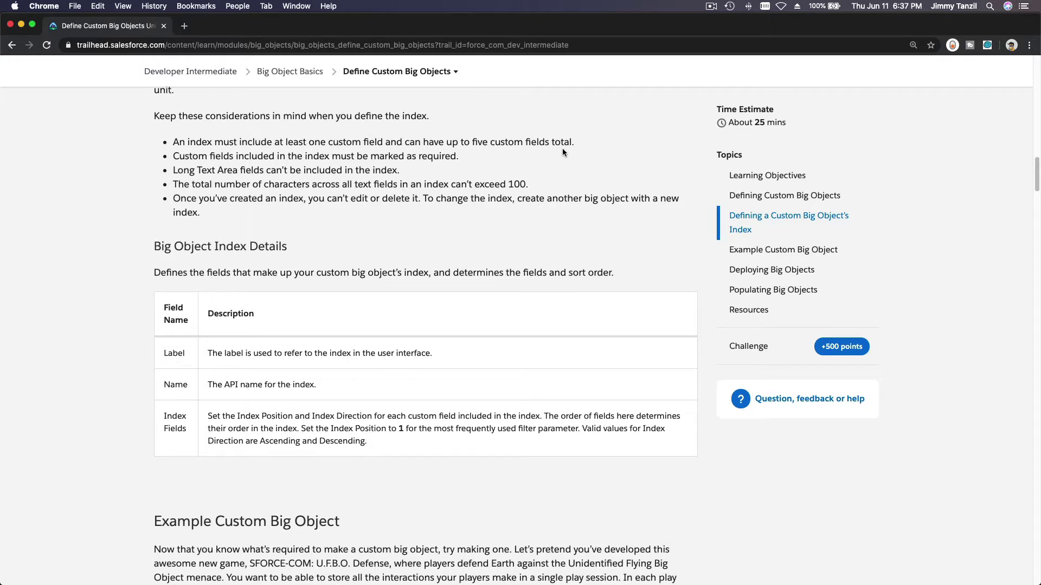
double_click(434, 156)
triple_click(216, 169)
triple_click(210, 185)
left_click(524, 187)
double_click(518, 185)
double_click(360, 199)
triple_click(360, 199)
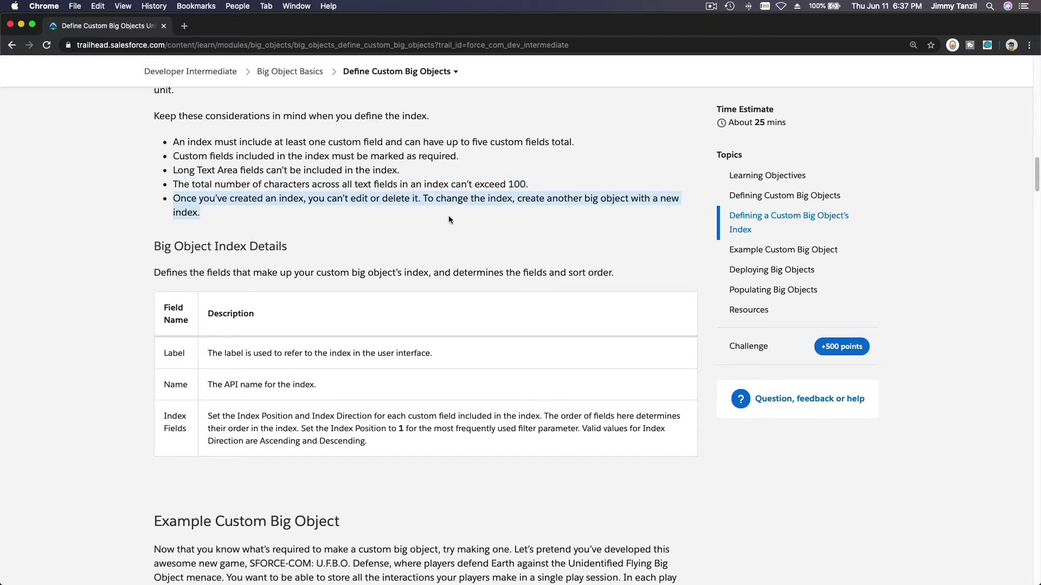
left_click(353, 227)
scroll(353, 227, "down", 3)
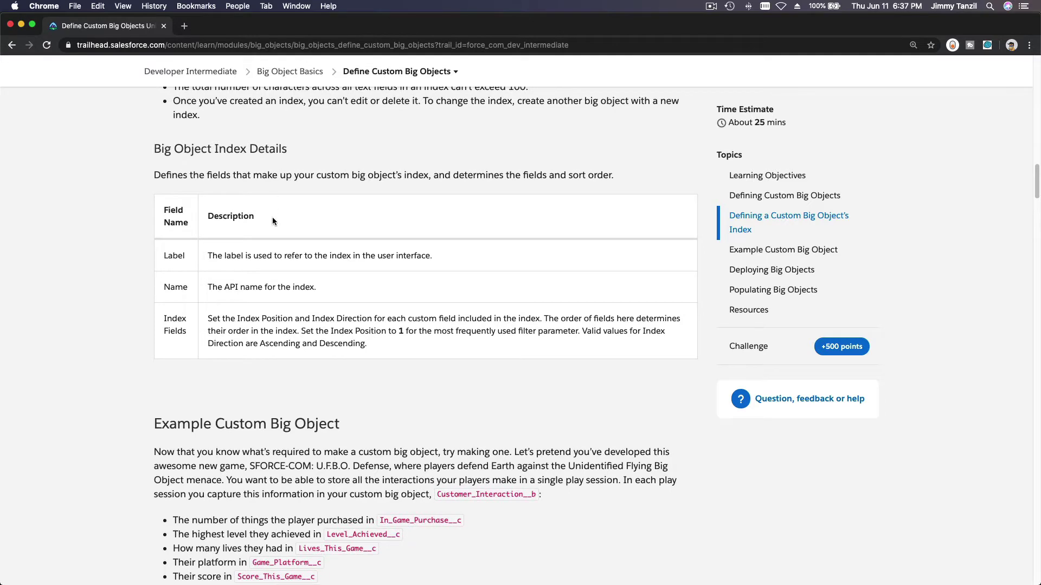
triple_click(228, 251)
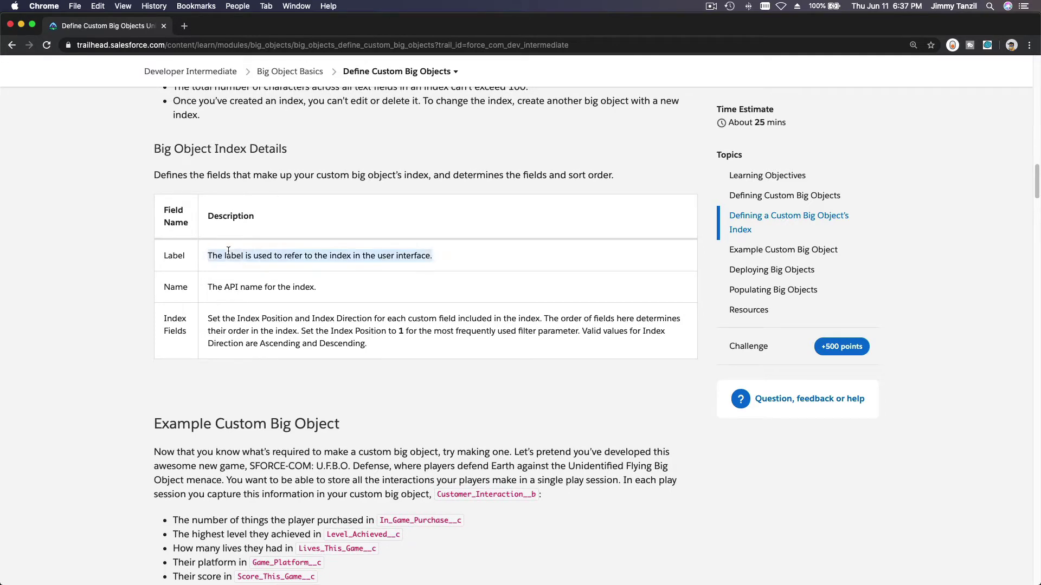
triple_click(222, 287)
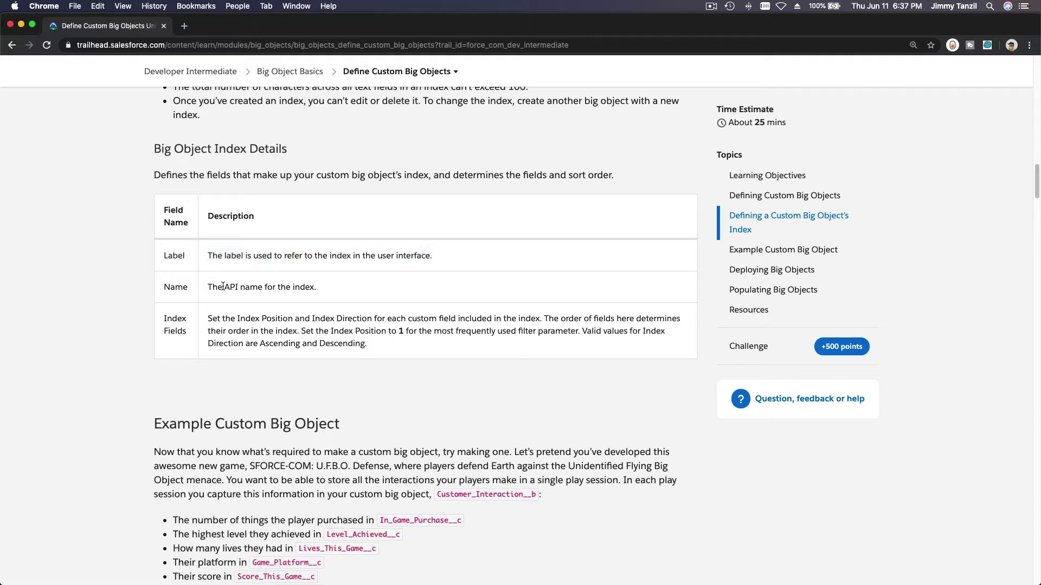
left_click(214, 315)
triple_click(214, 314)
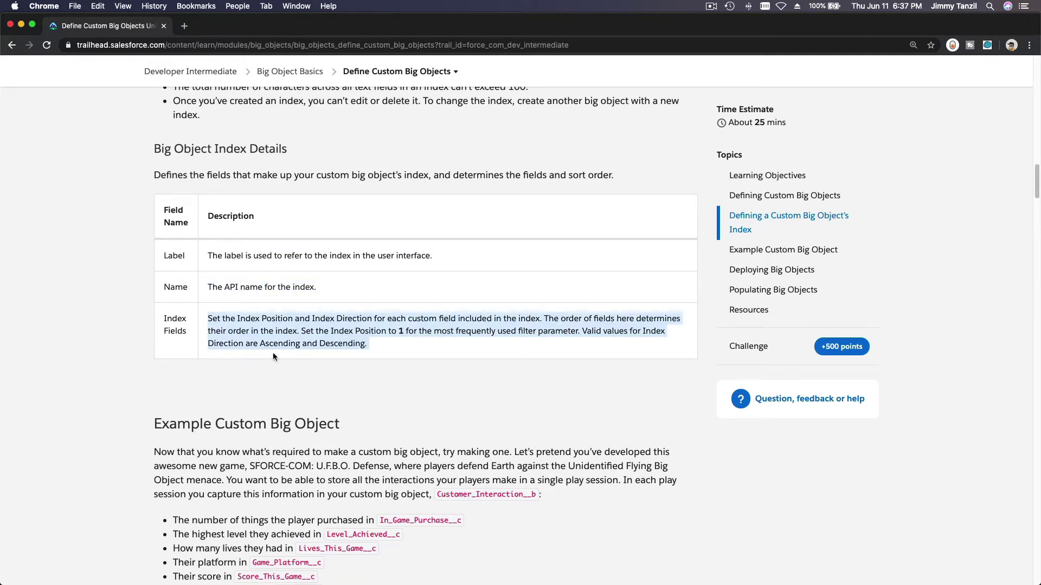
left_click(325, 376)
scroll(325, 376, "down", 1)
scroll(326, 376, "down", 5)
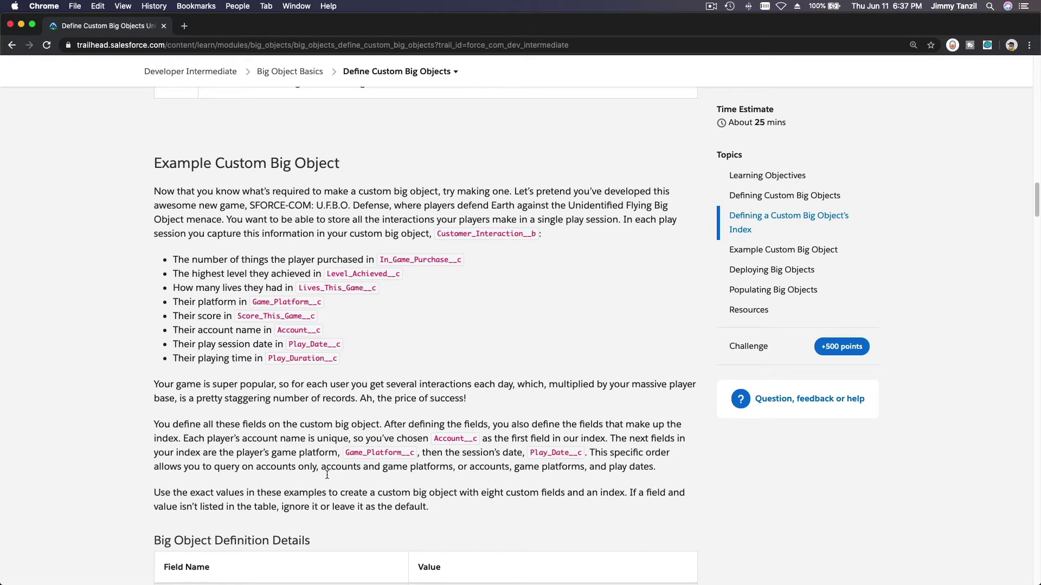
scroll(356, 253, "down", 3)
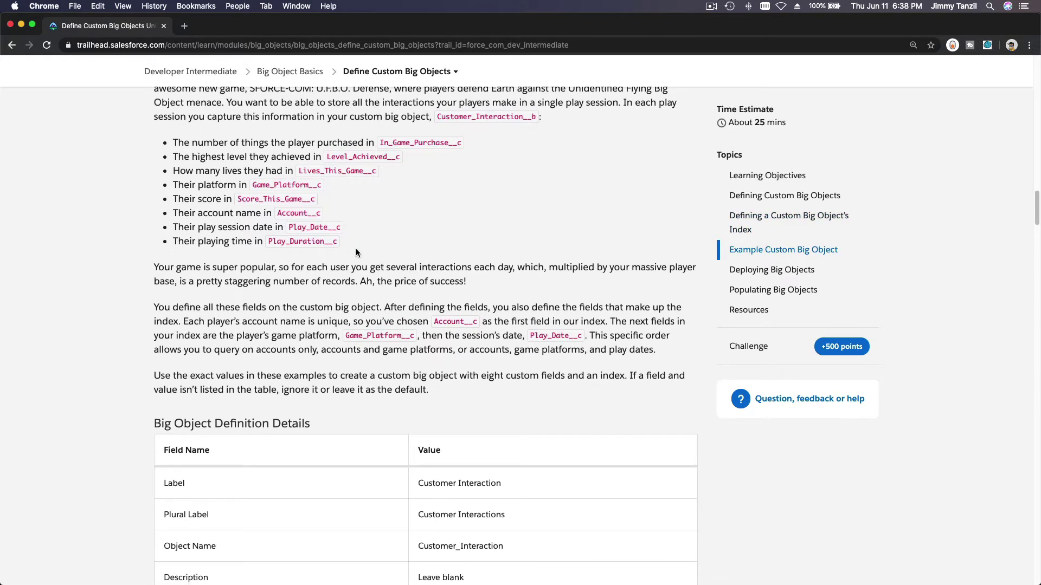
scroll(355, 252, "down", 8)
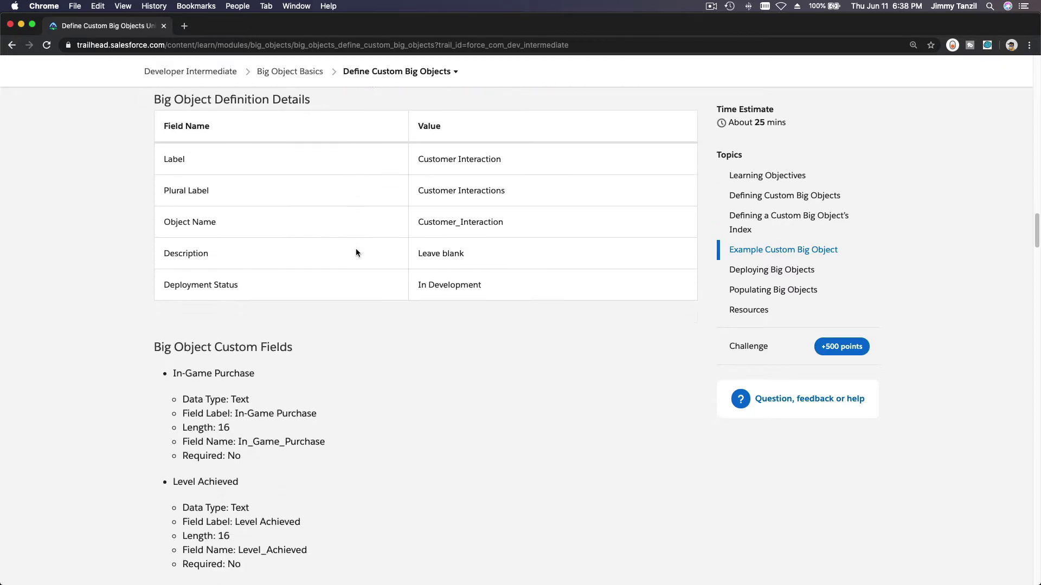
scroll(356, 249, "down", 15)
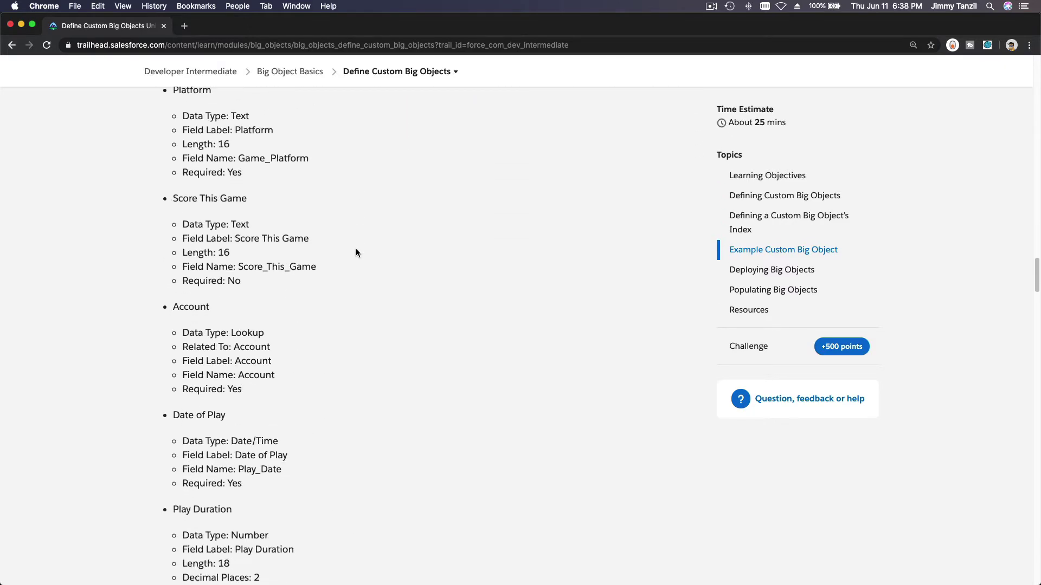
scroll(356, 249, "up", 20)
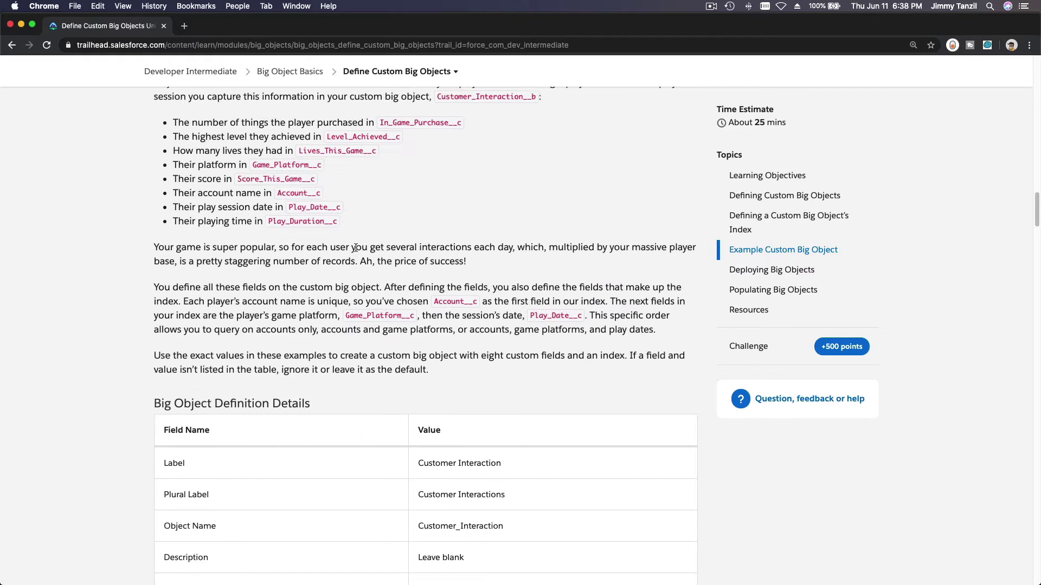
scroll(272, 331, "down", 18)
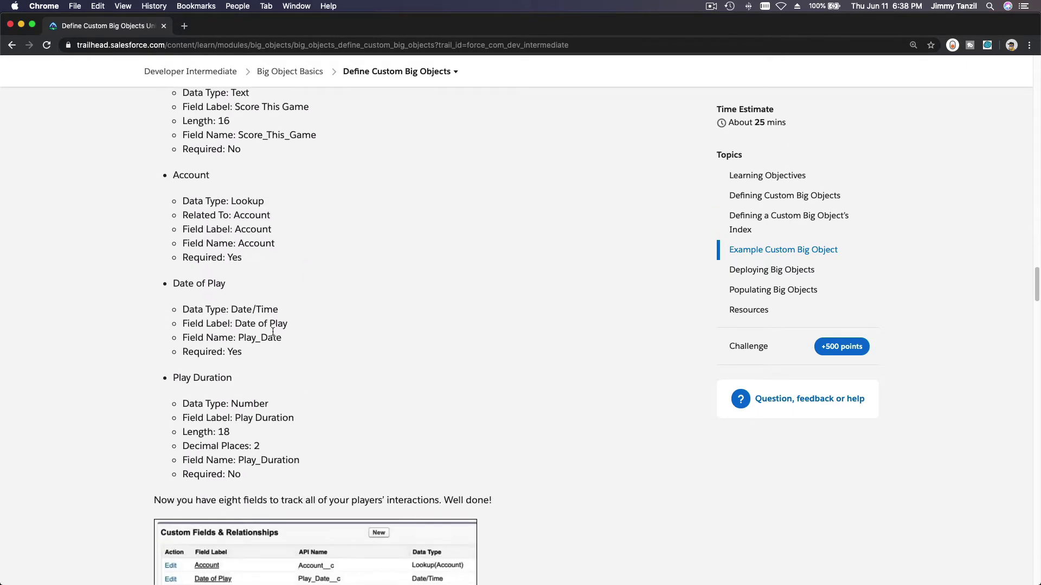
scroll(272, 332, "down", 13)
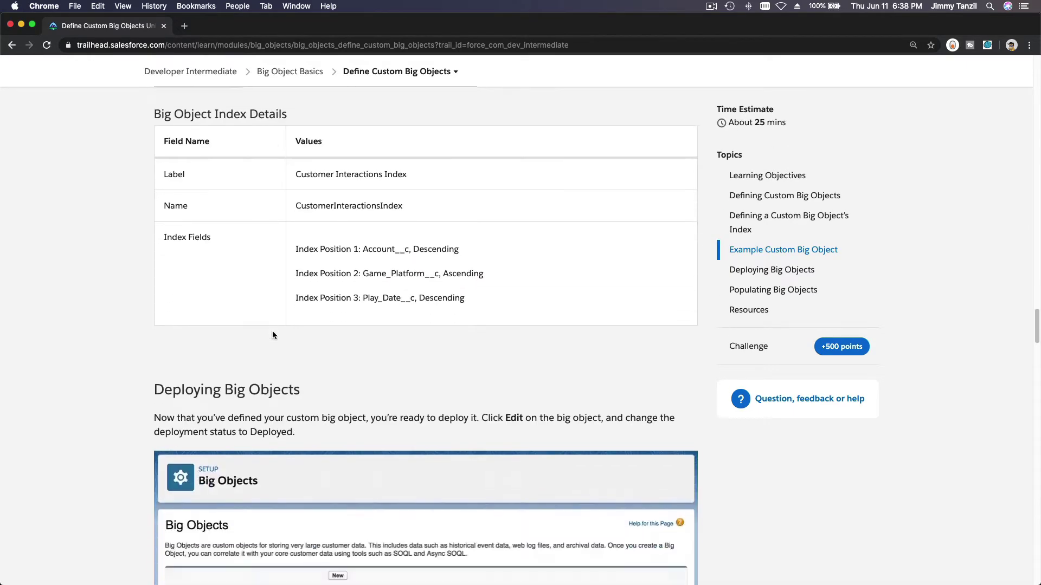
scroll(272, 333, "down", 2)
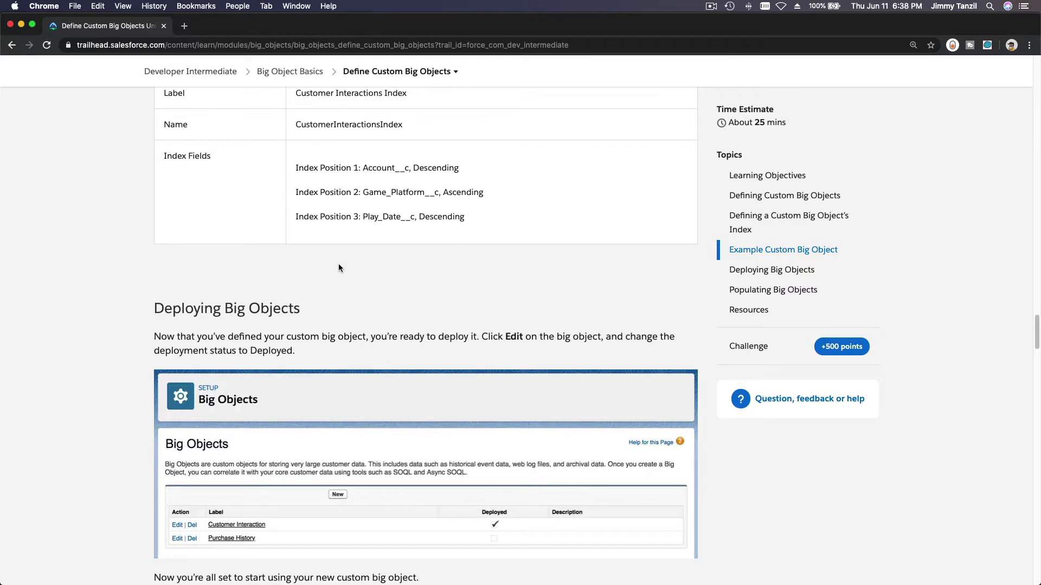
scroll(224, 336, "down", 2)
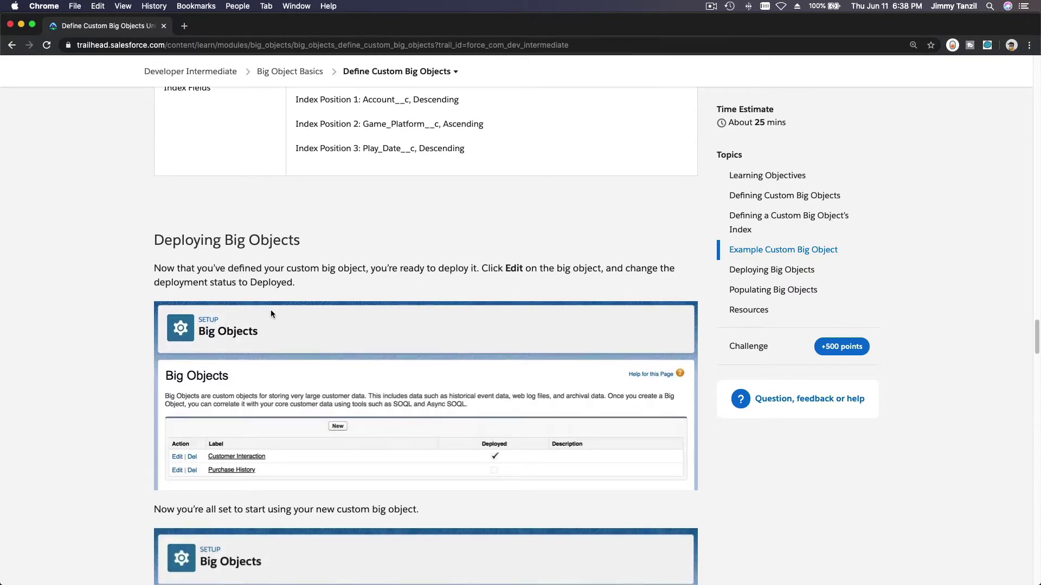
scroll(271, 314, "down", 10)
scroll(352, 385, "down", 9)
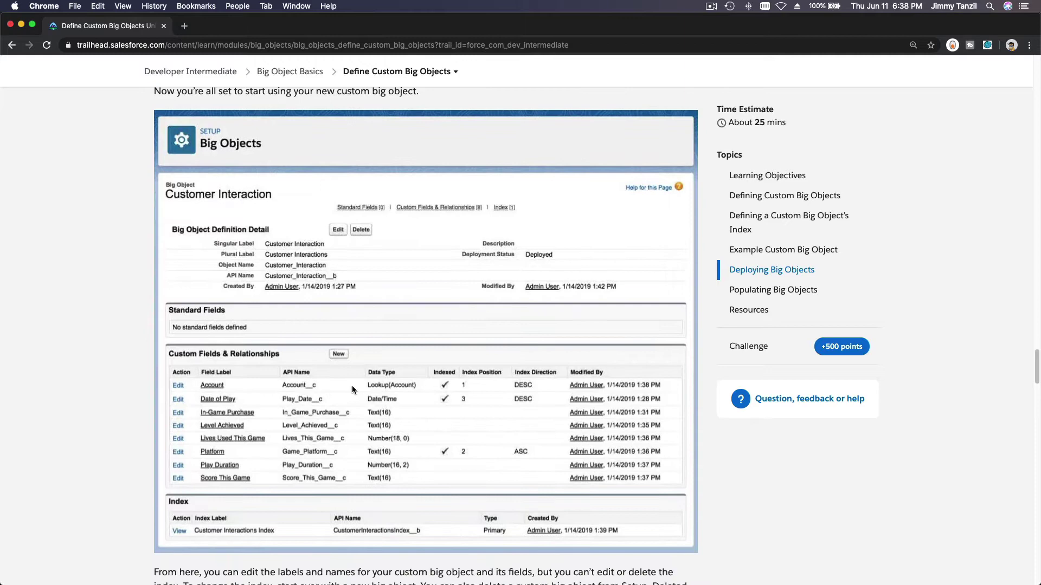
scroll(338, 366, "down", 6)
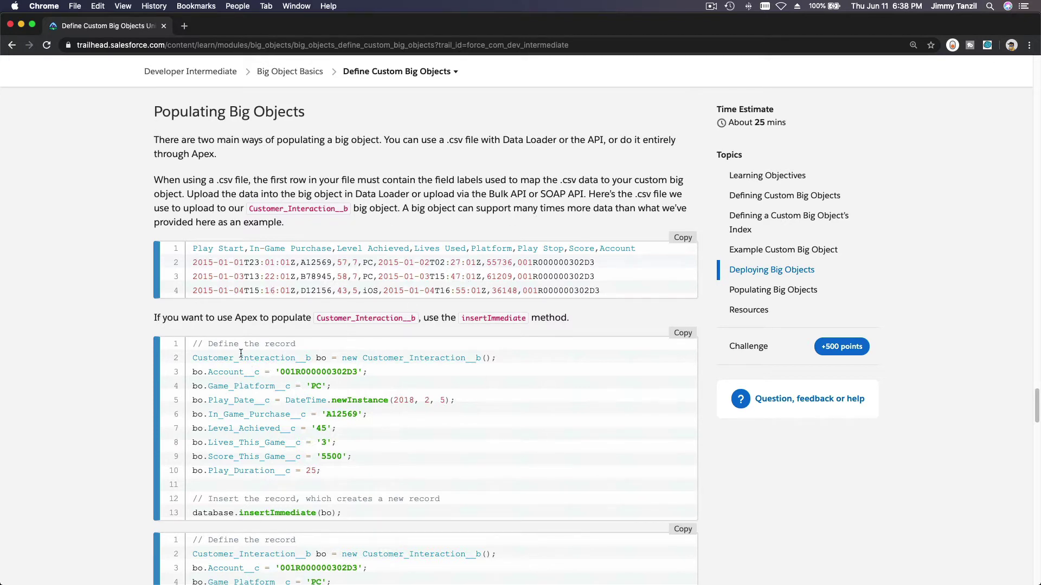
scroll(265, 355, "down", 2)
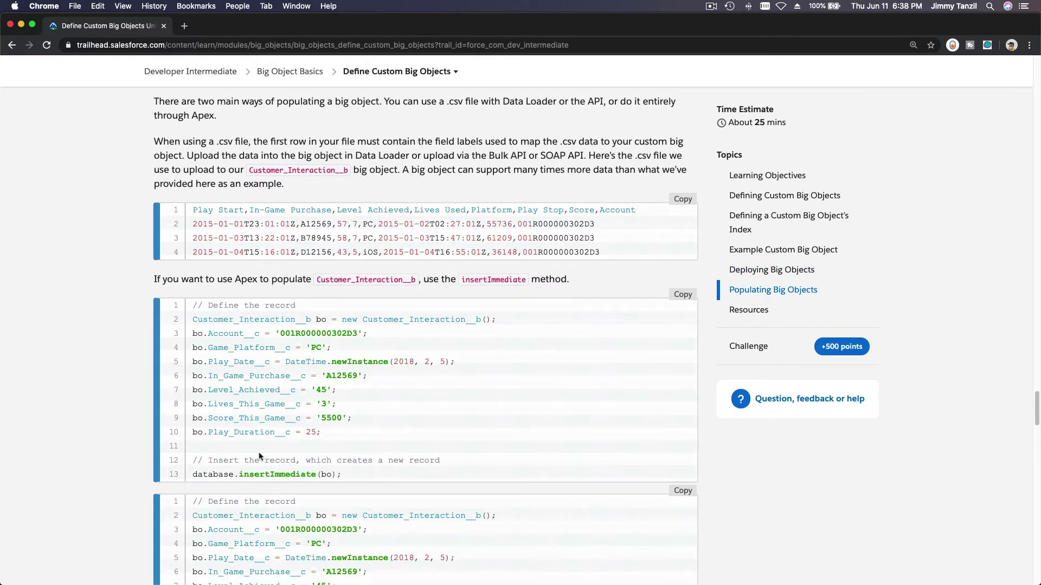
triple_click(254, 474)
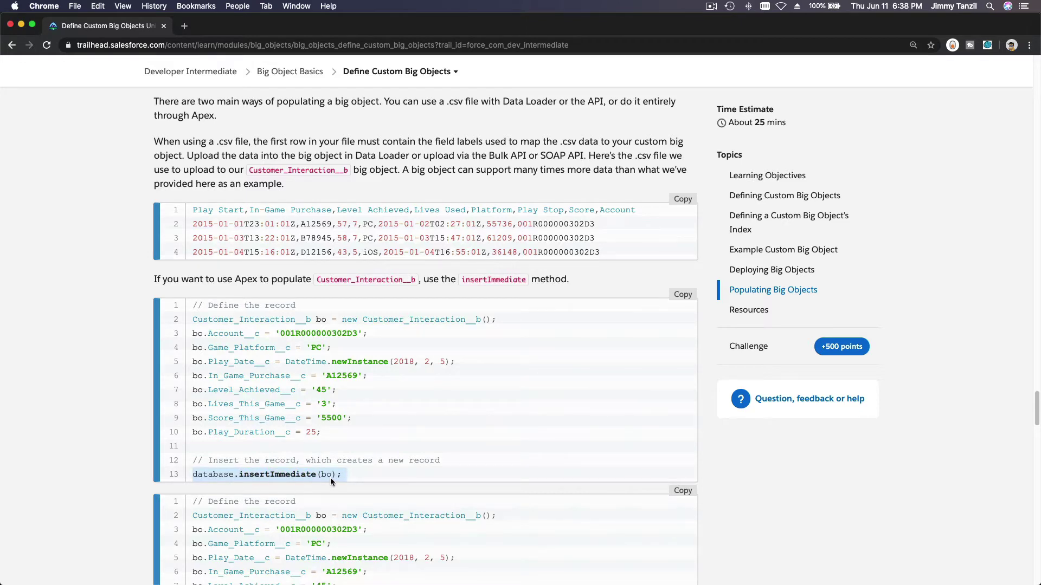
left_click(243, 316)
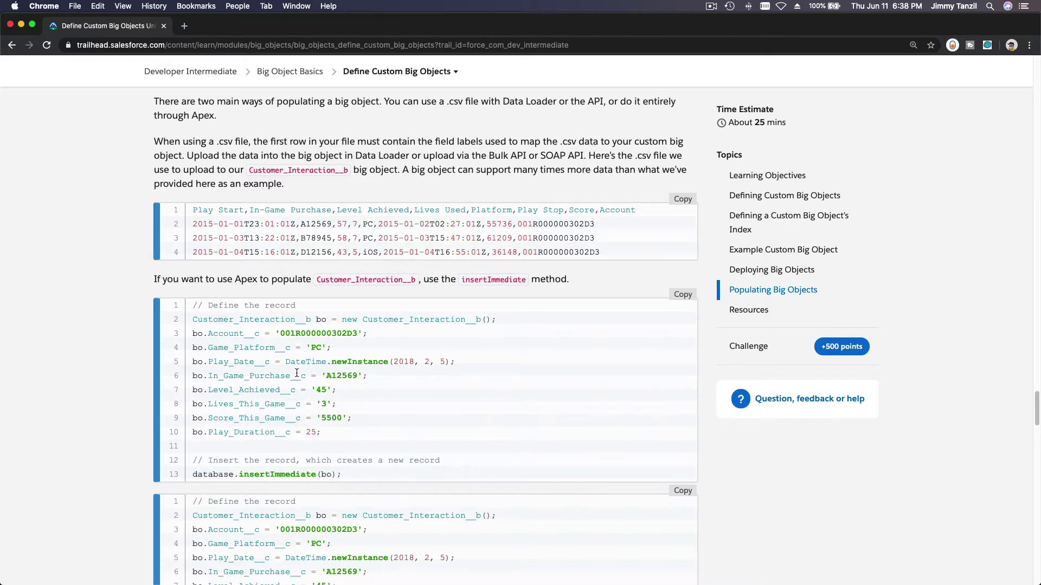
scroll(300, 388, "down", 5)
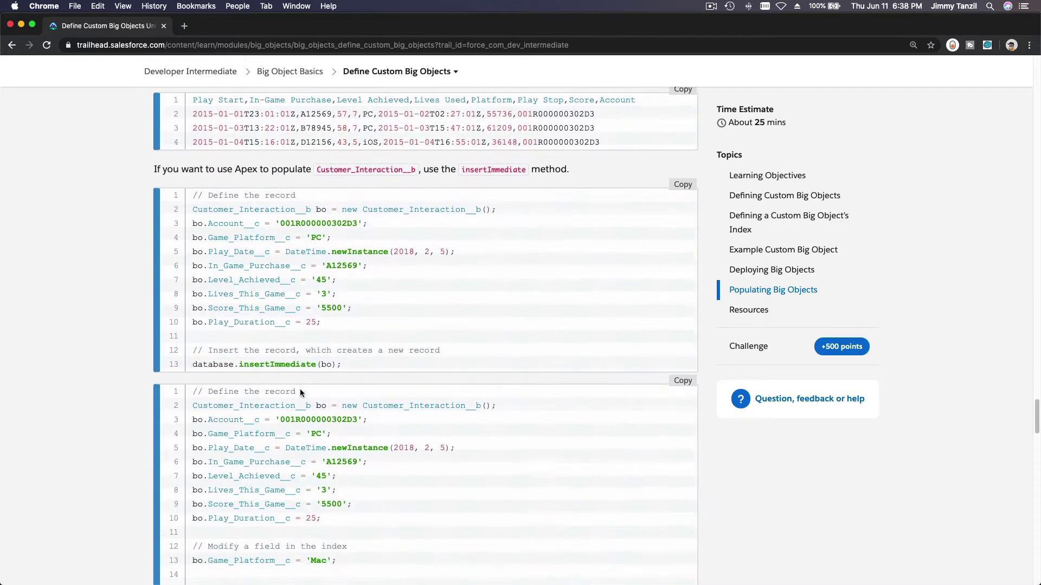
scroll(259, 429, "down", 4)
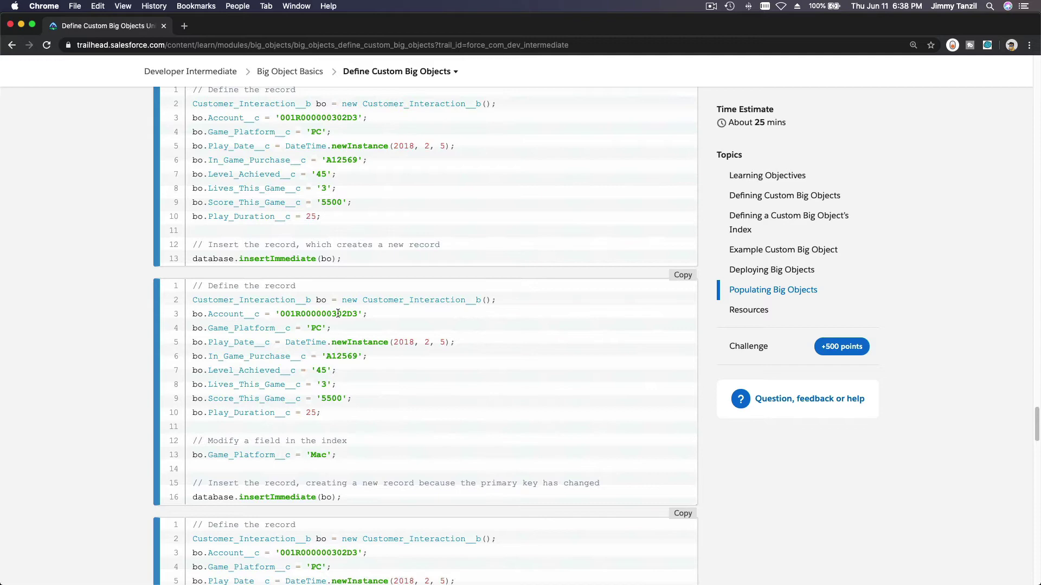
scroll(320, 428, "down", 2)
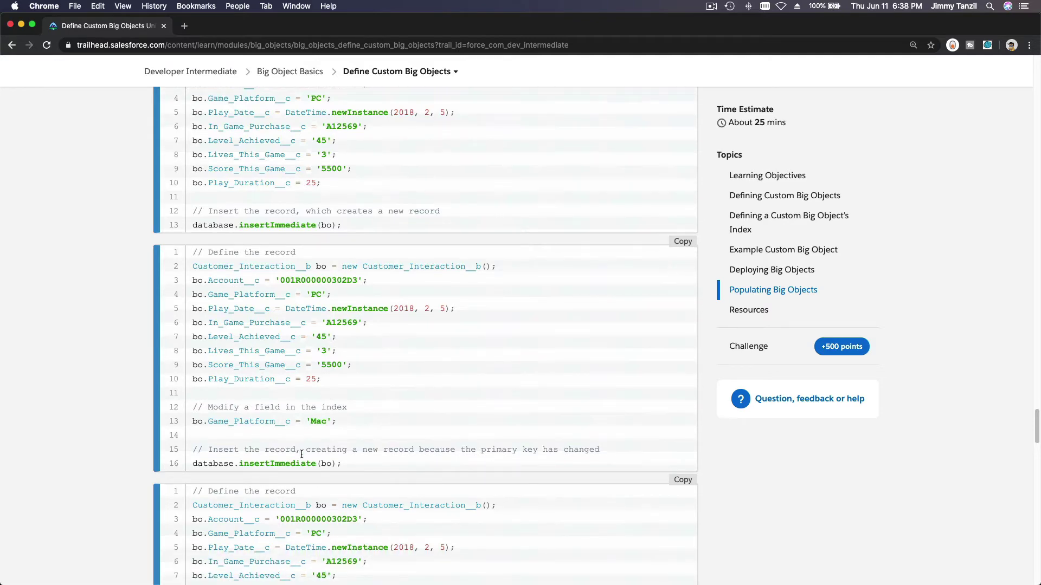
scroll(300, 458, "down", 5)
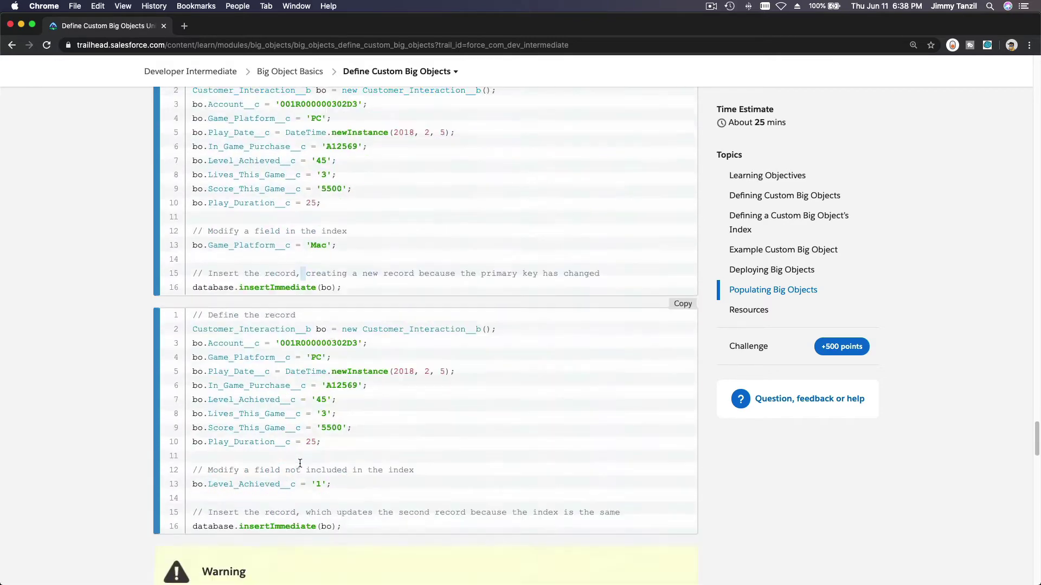
scroll(299, 463, "down", 5)
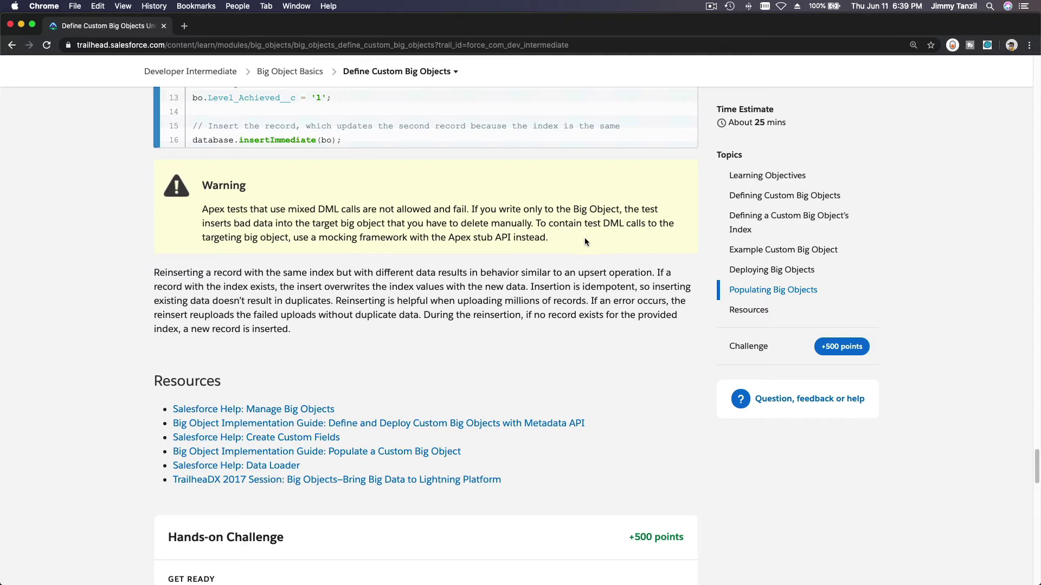
double_click(392, 239)
double_click(504, 239)
triple_click(528, 248)
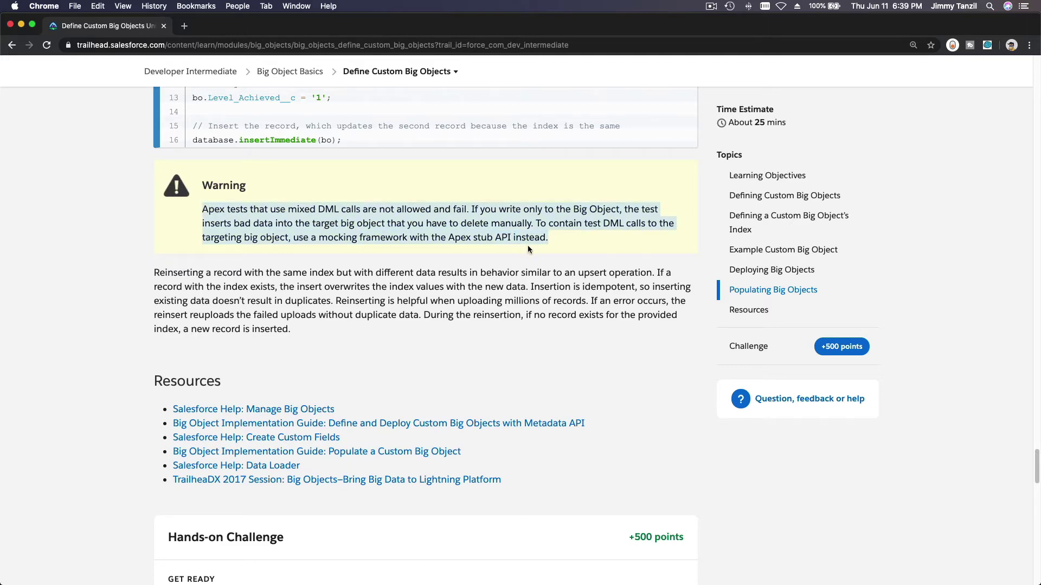
scroll(528, 245, "down", 5)
scroll(528, 248, "down", 10)
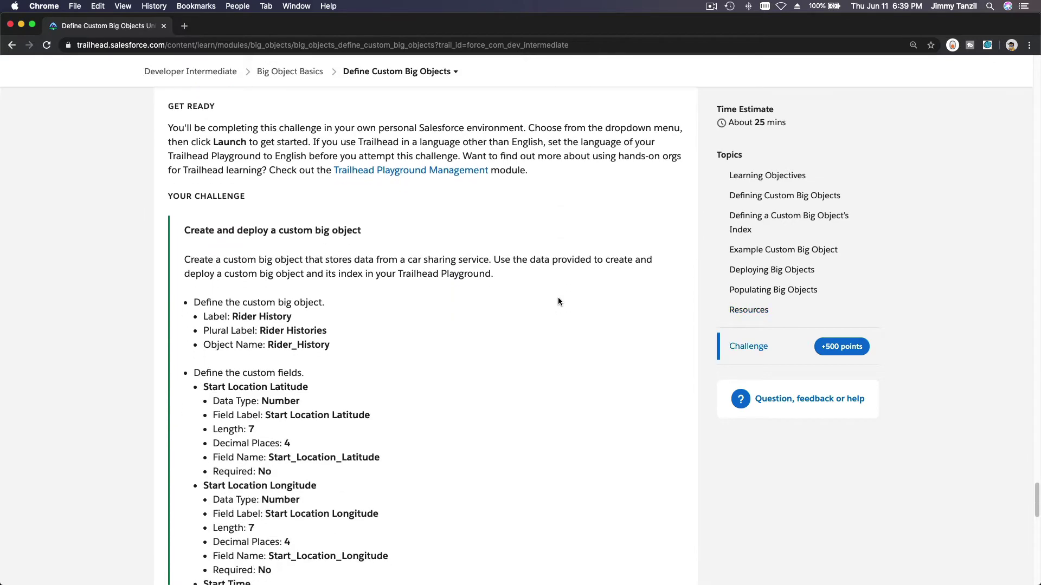
Step: Go to the Hands-On Orgs page from the account menu
scroll(570, 362, "down", 1)
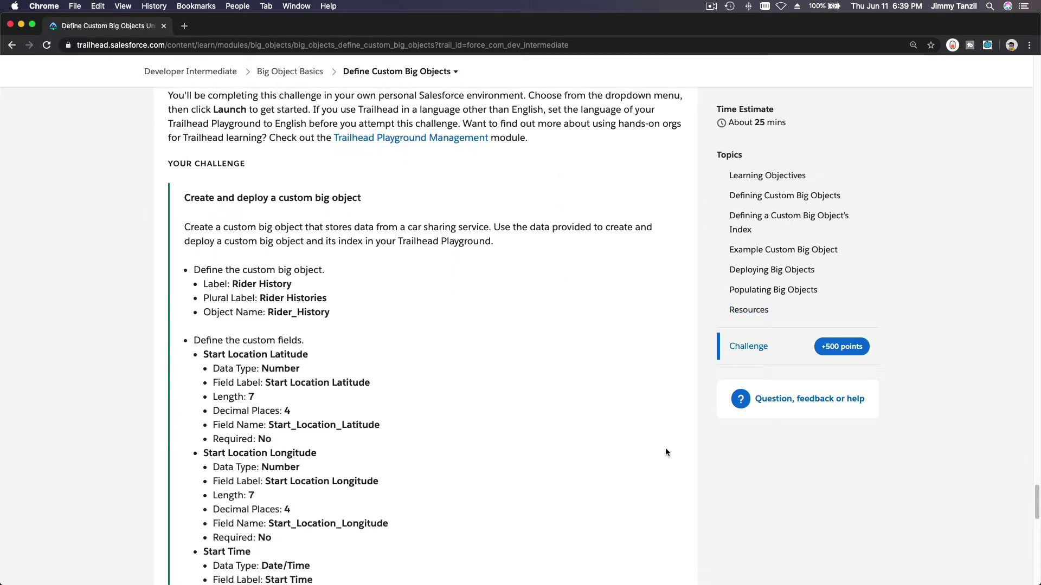
scroll(759, 528, "up", 20)
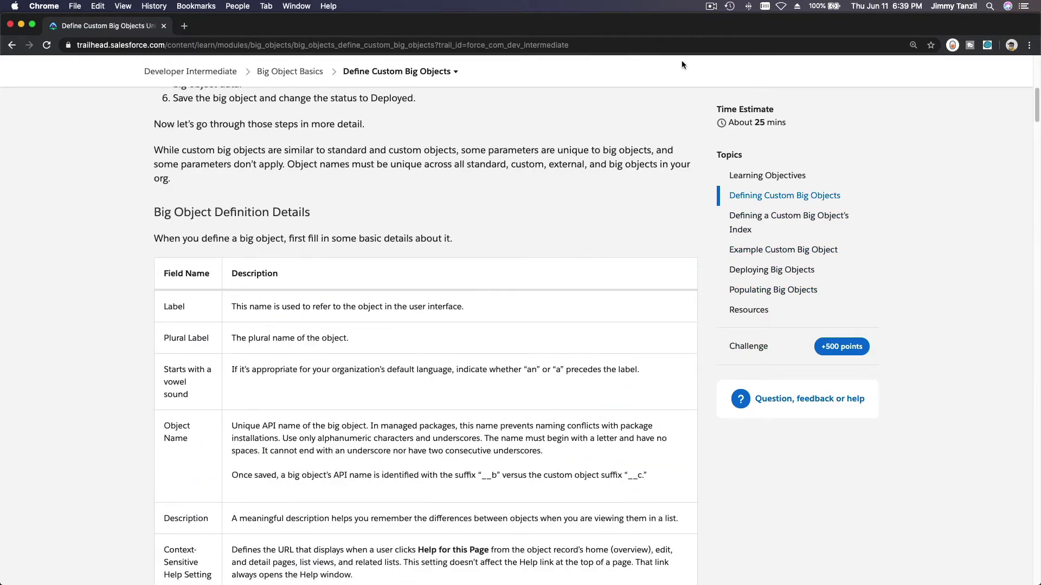
scroll(689, 189, "up", 10)
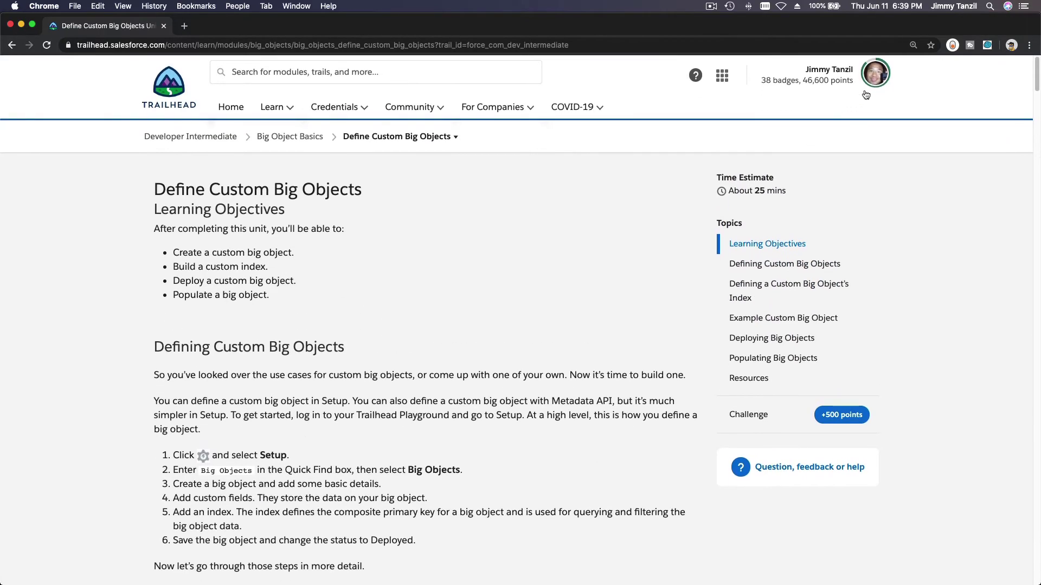
left_click(874, 75)
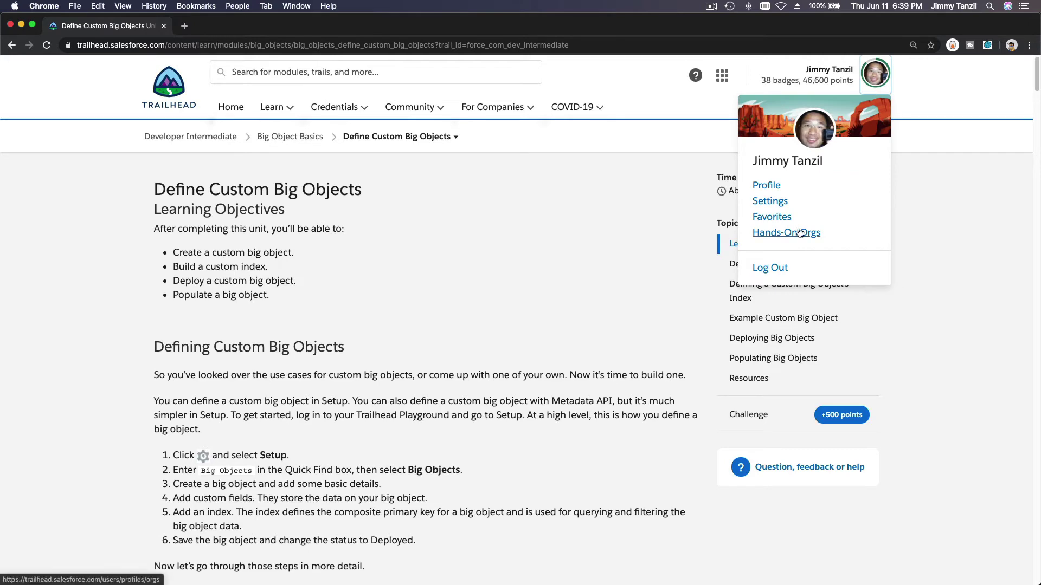
left_click(800, 233)
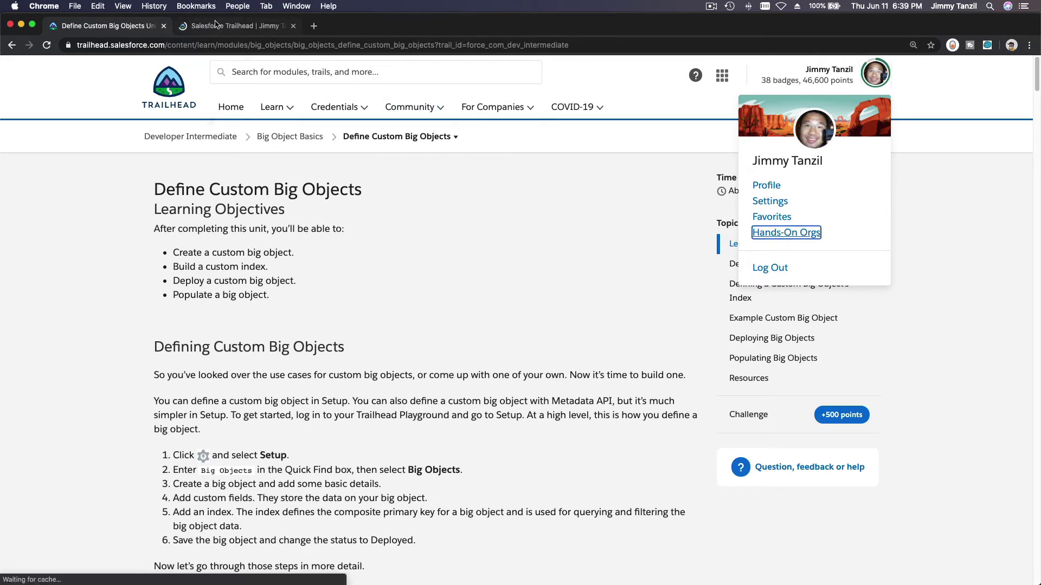
Step: Launch the Developer Beginner playground org
scroll(284, 353, "down", 8)
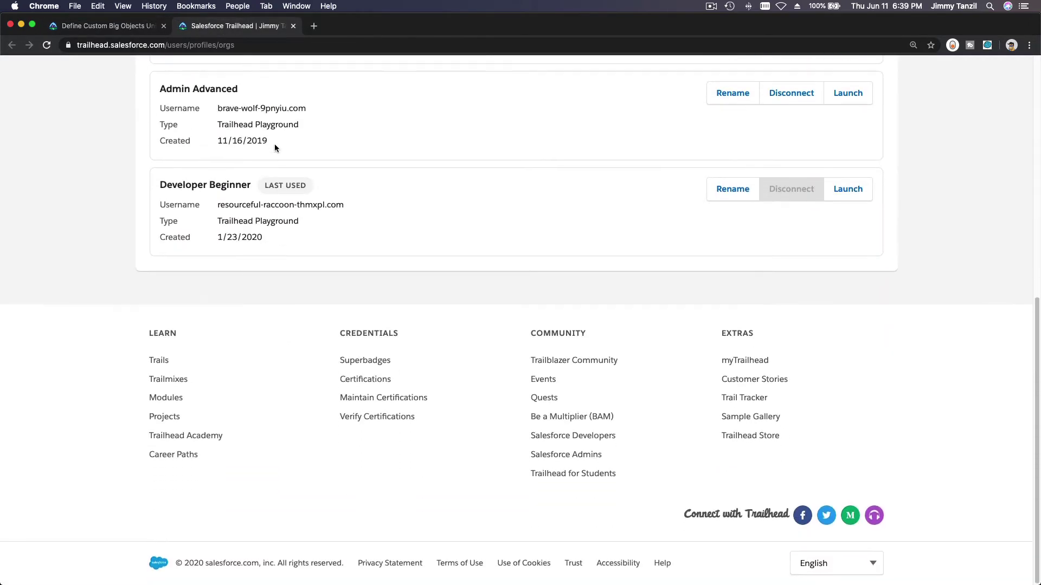
scroll(274, 144, "up", 2)
scroll(293, 245, "up", 5)
scroll(293, 243, "down", 8)
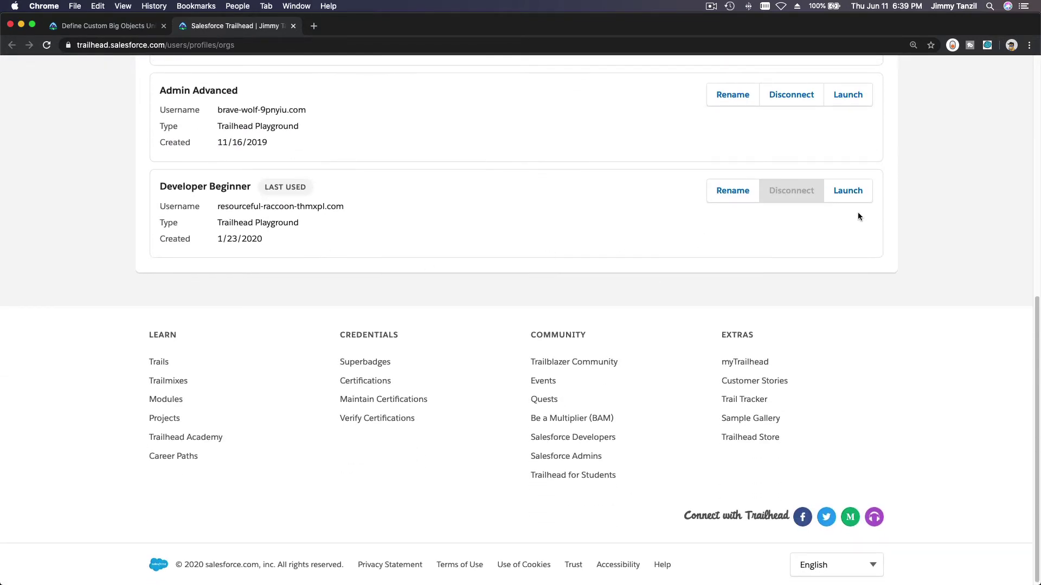
left_click(859, 191)
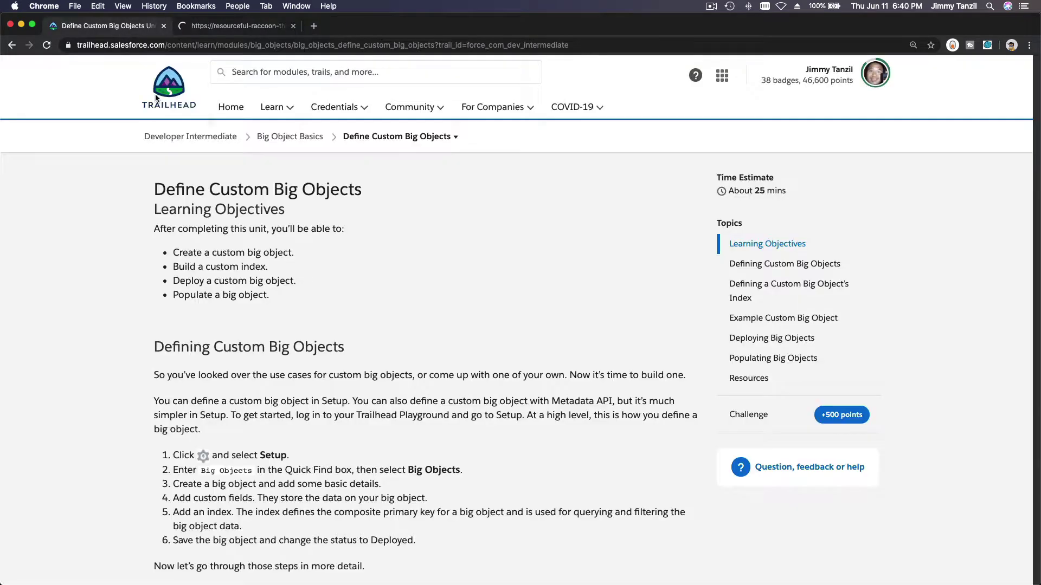
Step: Copy the 'Rider History' label from the challenge's big object definition
scroll(385, 290, "down", 20)
scroll(385, 290, "down", 7)
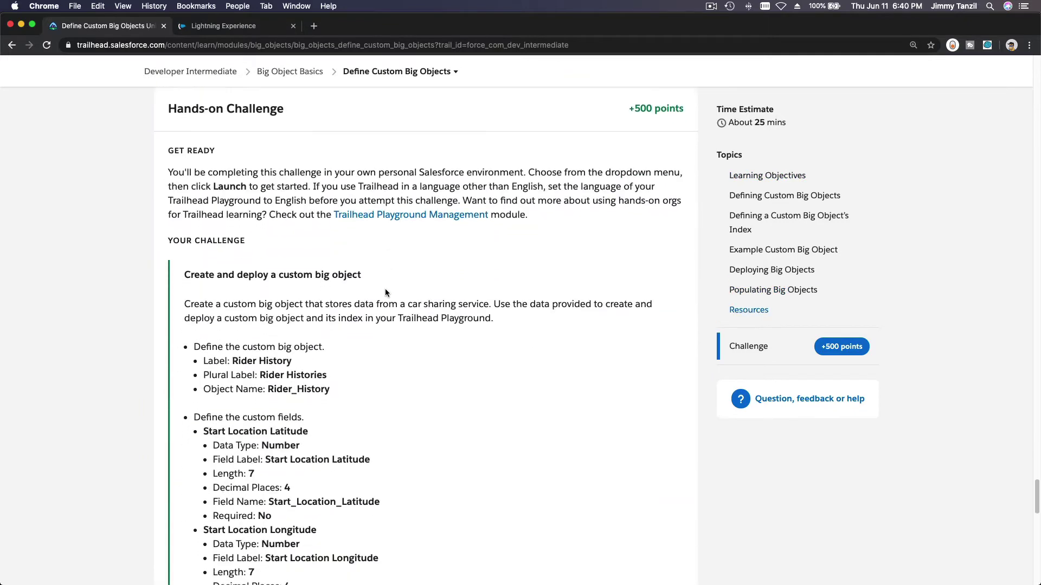
scroll(385, 292, "down", 1)
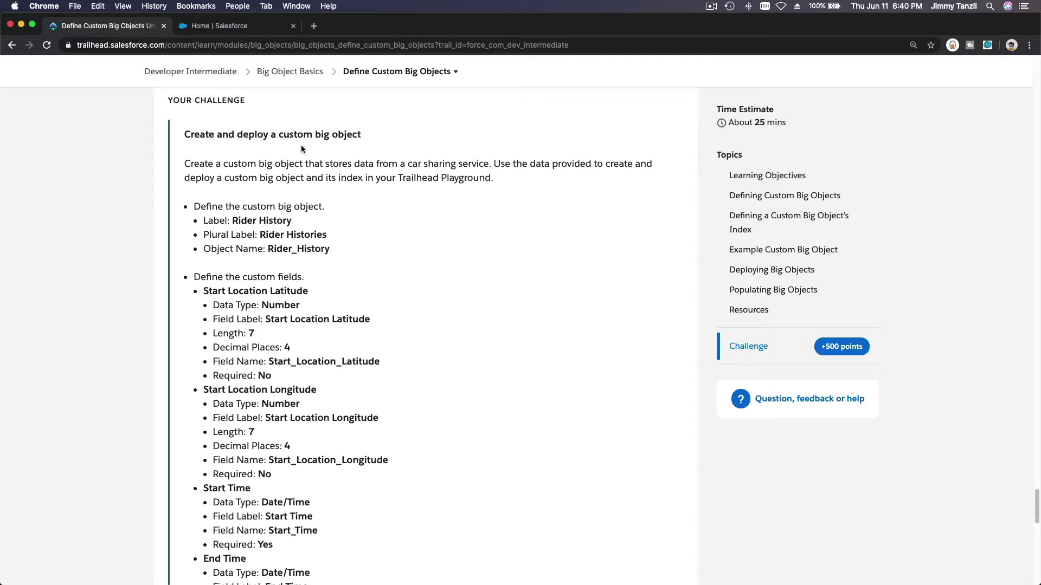
scroll(301, 146, "down", 1)
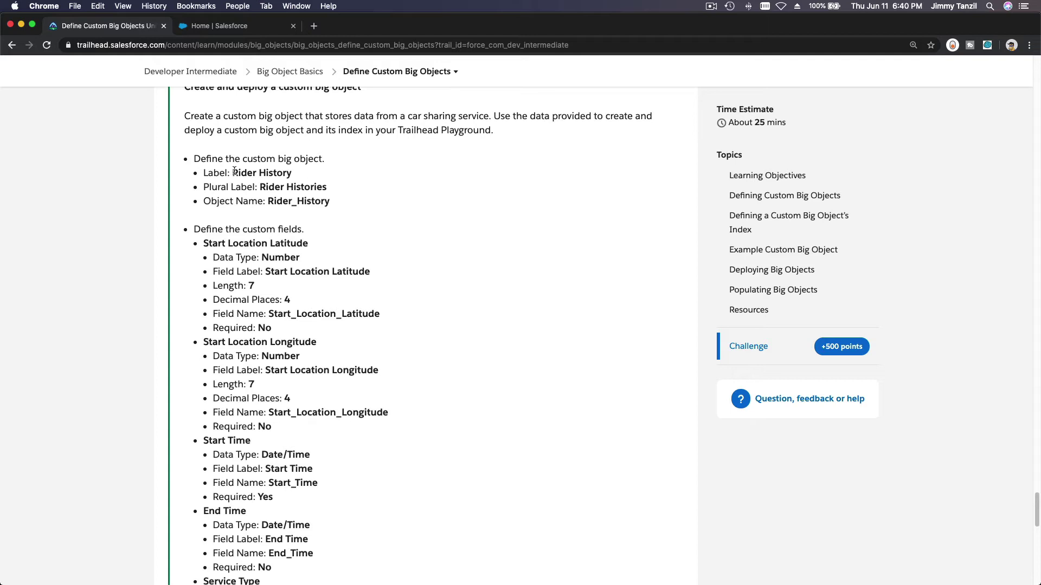
left_click_drag(234, 173, 290, 173)
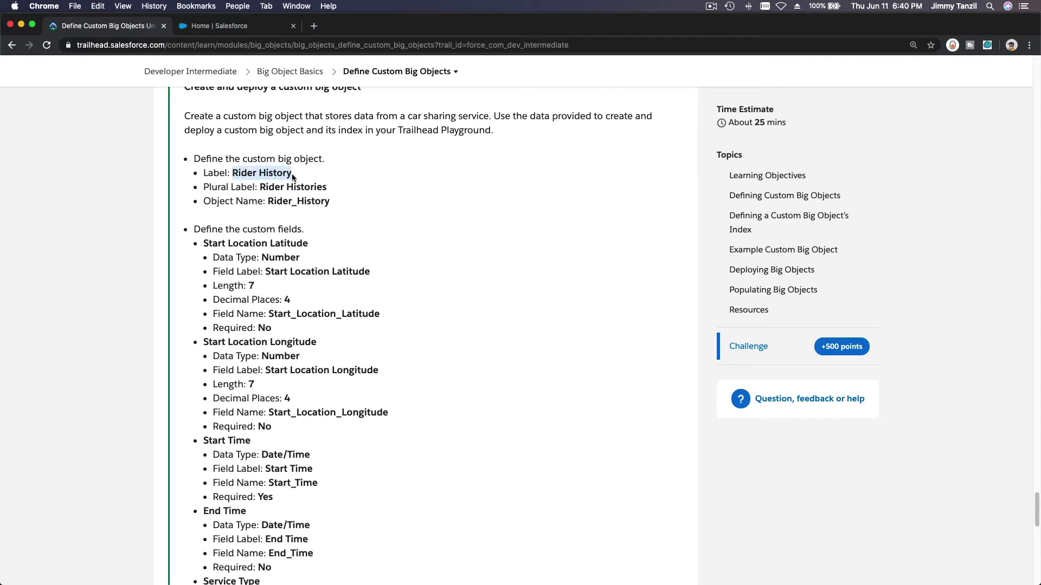
key("super+c")
Step: Open Setup in a new tab, find Big Objects via Quick Find 'big', and start a new one
left_click(238, 28)
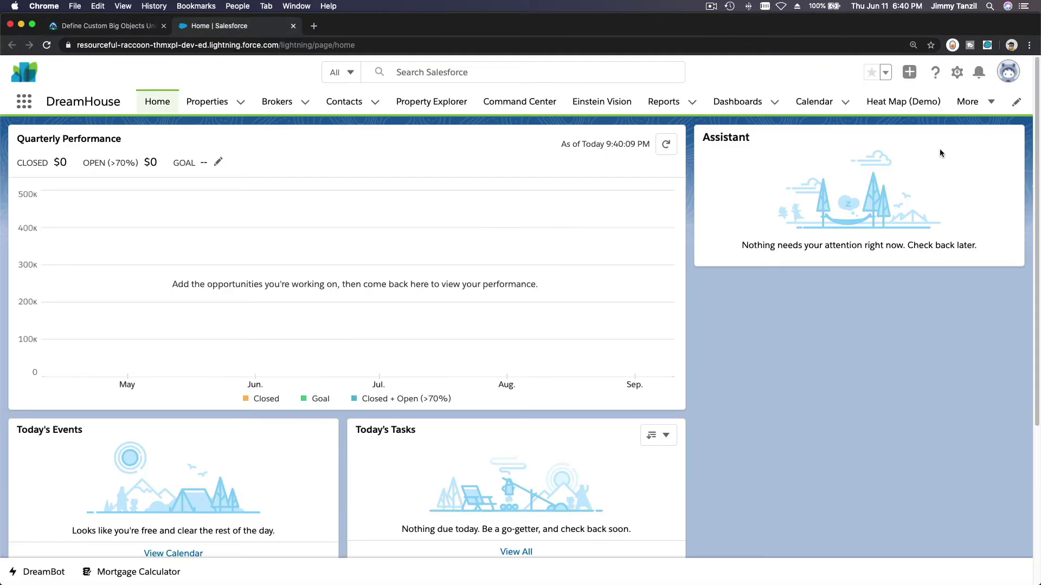
left_click(957, 72)
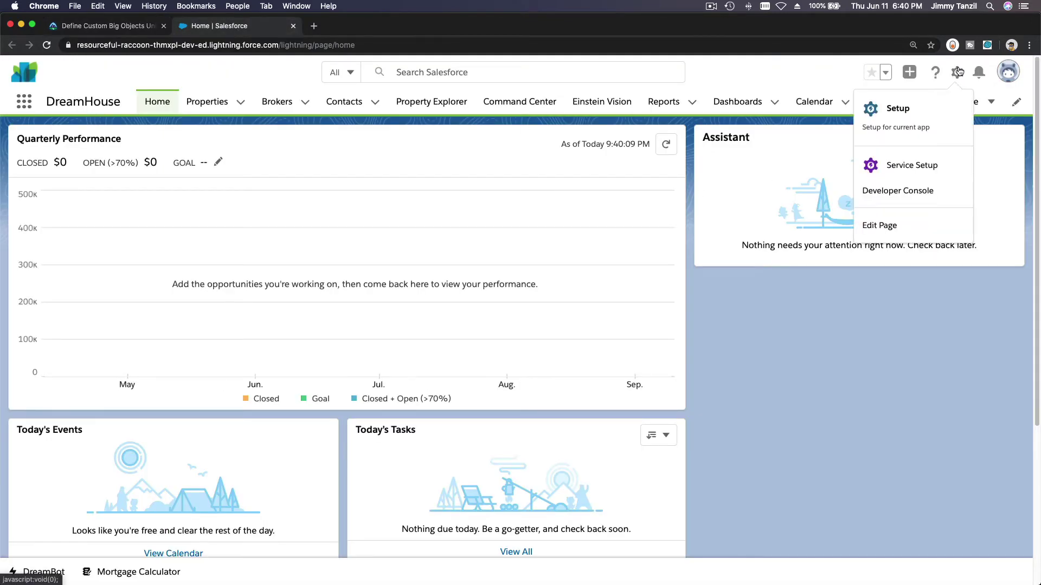
left_click(958, 111)
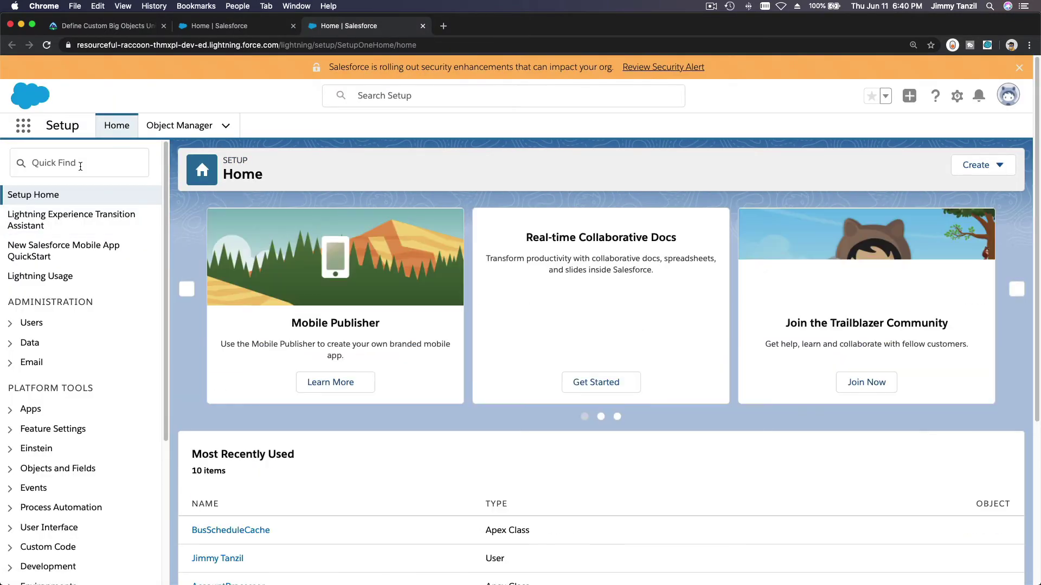
left_click(54, 171)
type("big")
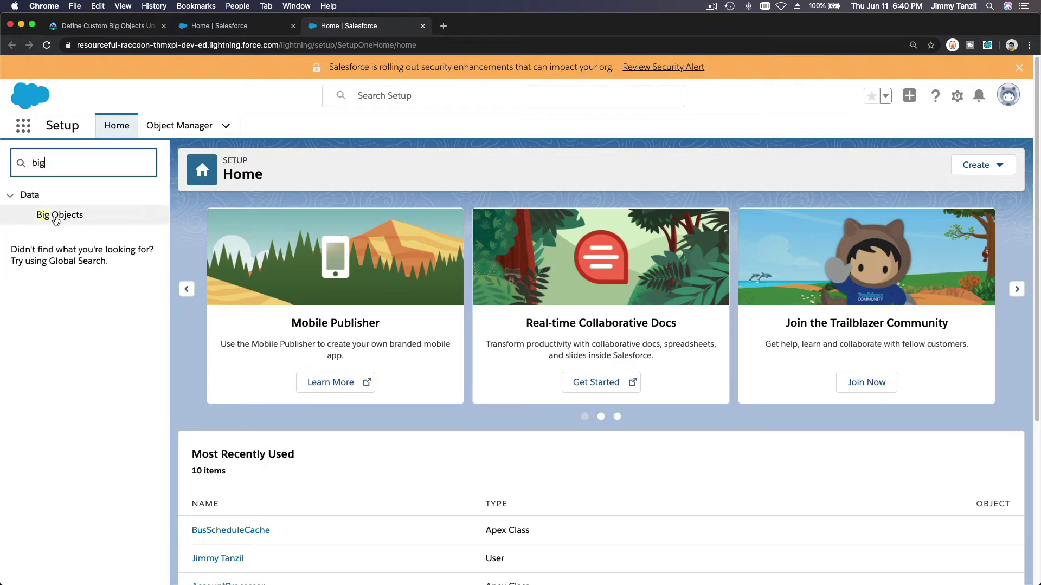
left_click(56, 215)
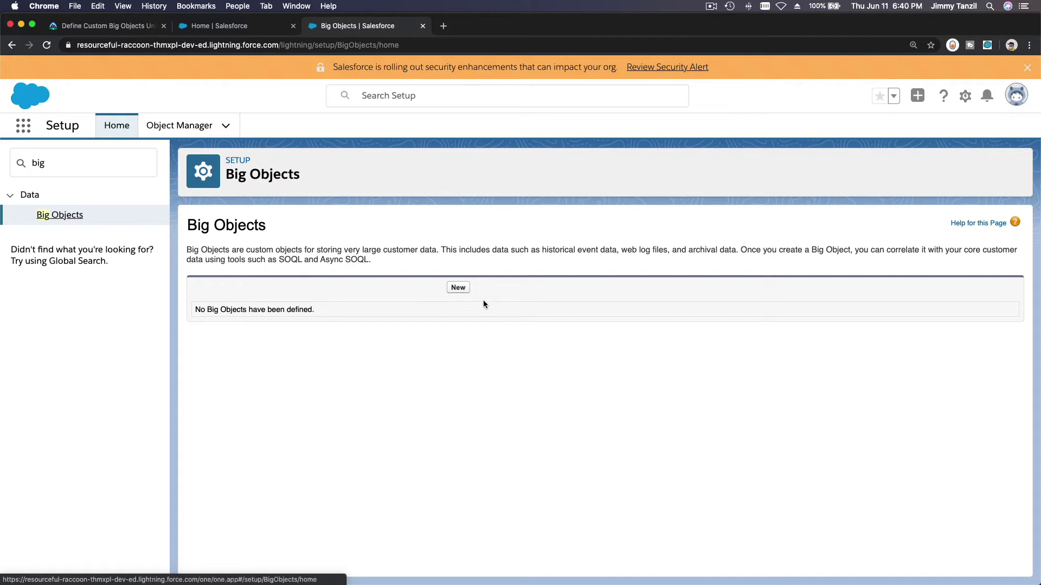
left_click(458, 288)
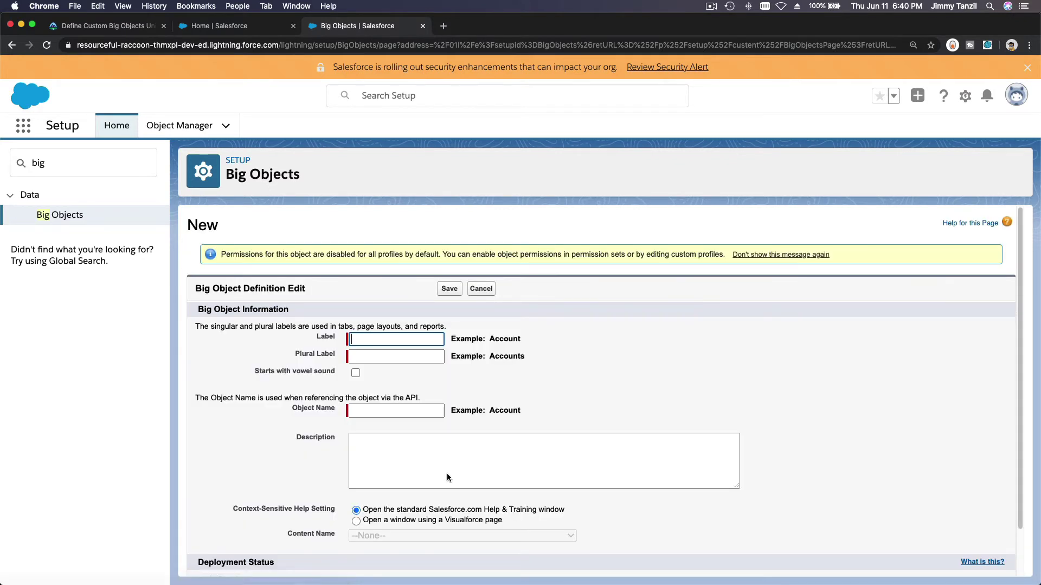
Step: Enter label 'Rider History' and plural label 'Rider Histories', then save the big object
type("Rider History")
key("Tab")
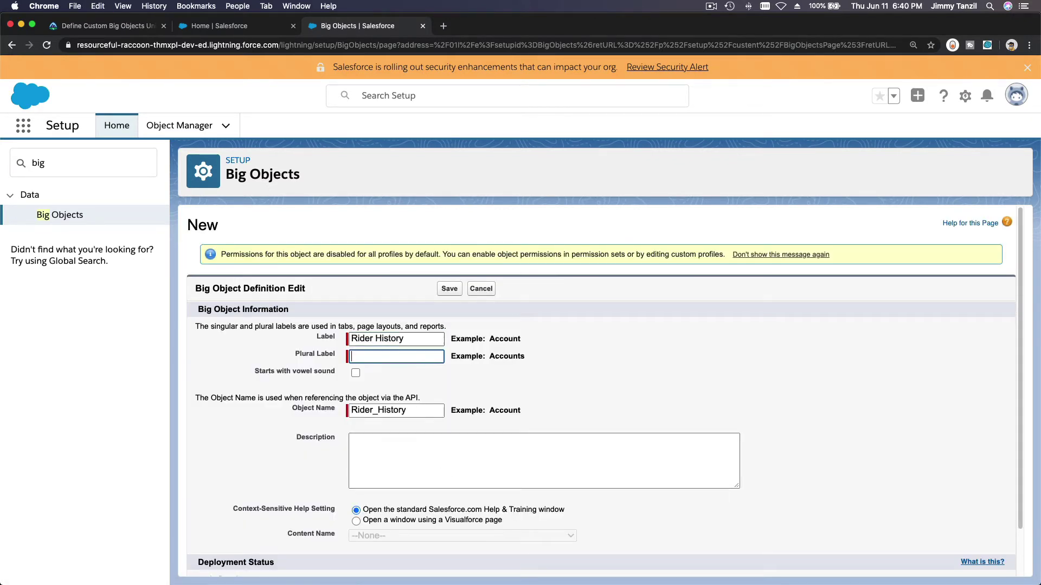
key("super+v")
key("BackSpace")
type("ies")
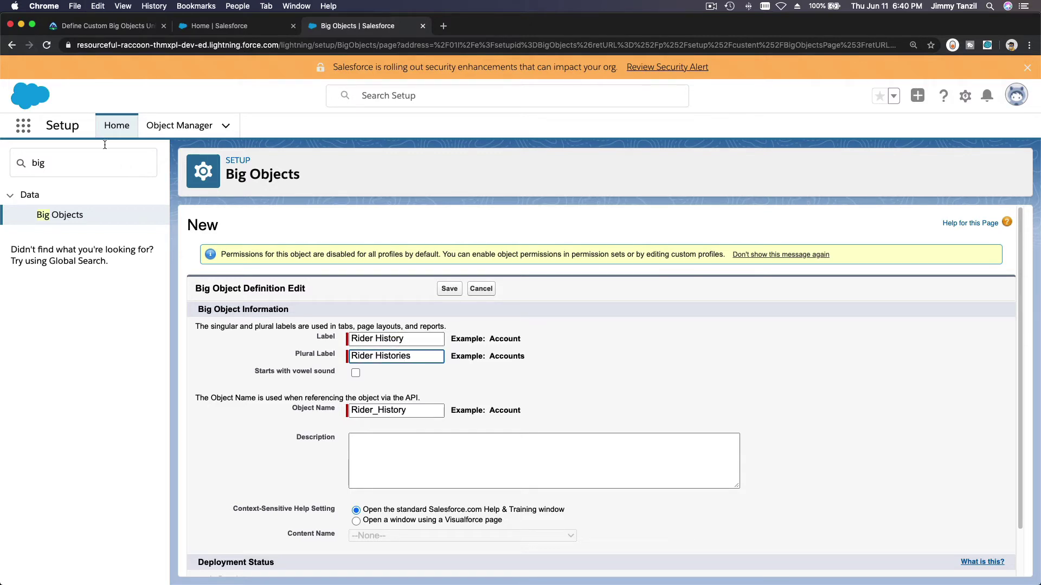
left_click(103, 26)
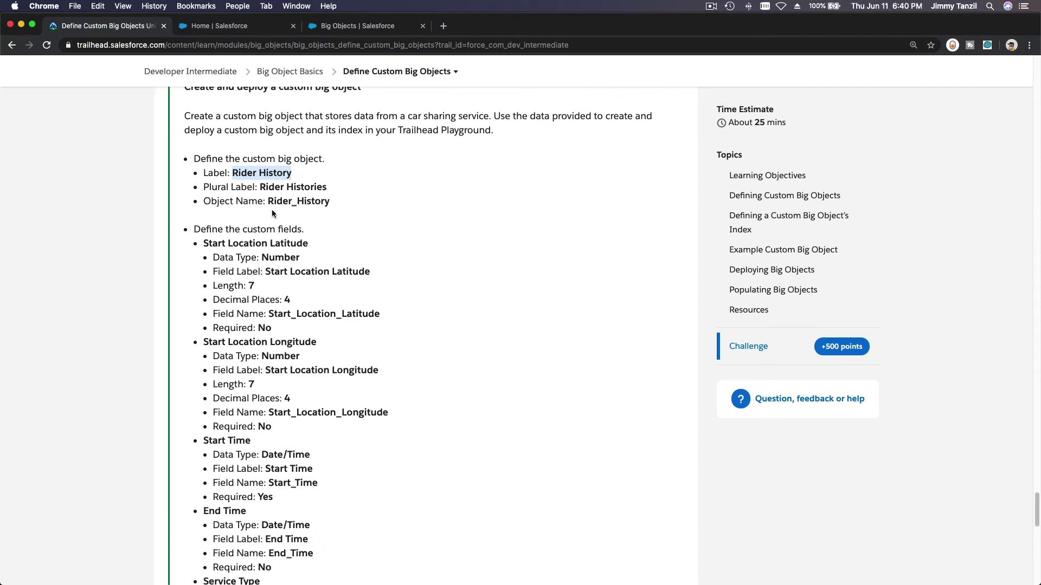
scroll(272, 213, "down", 2)
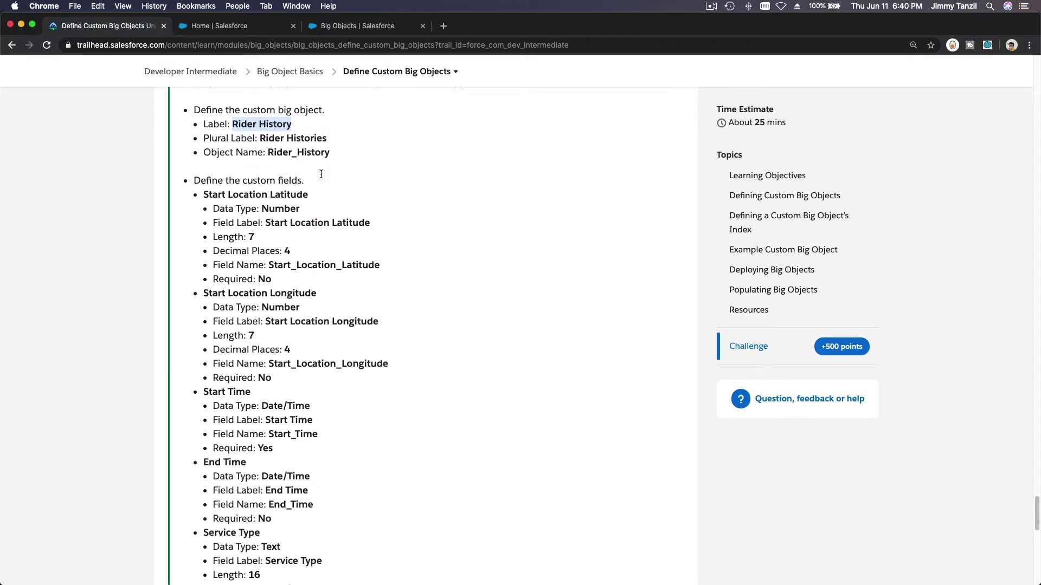
left_click(356, 27)
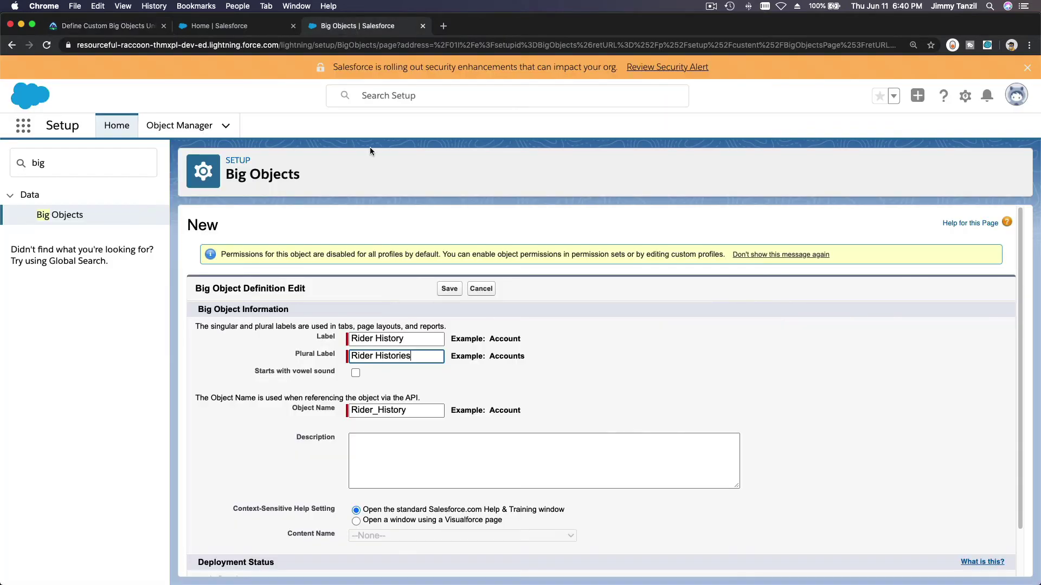
left_click(565, 375)
scroll(565, 375, "down", 2)
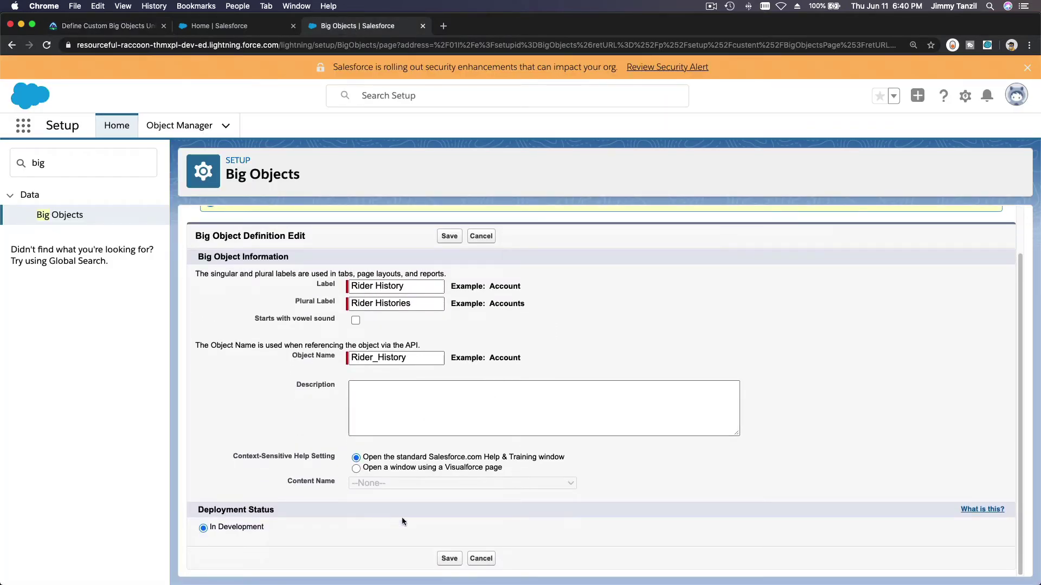
left_click(448, 558)
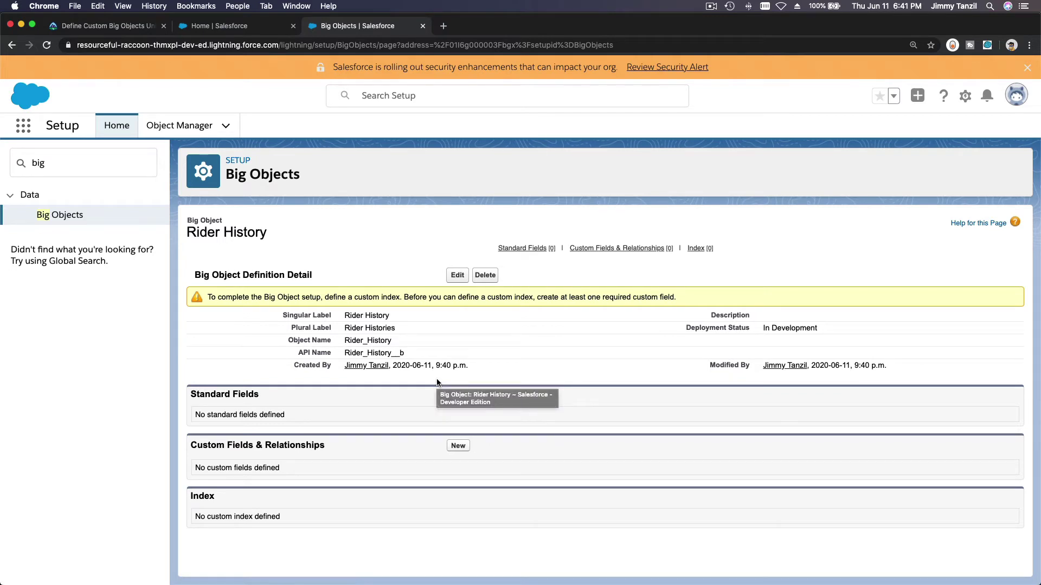
Step: Copy the 'Start Location Latitude' name from the challenge and choose the Number field type
left_click(458, 449)
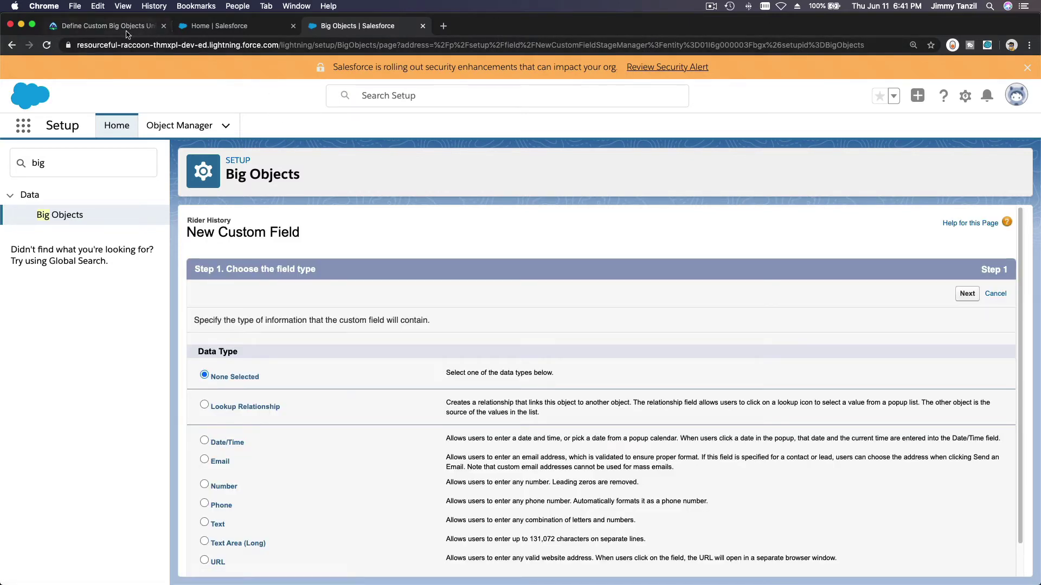
left_click(109, 26)
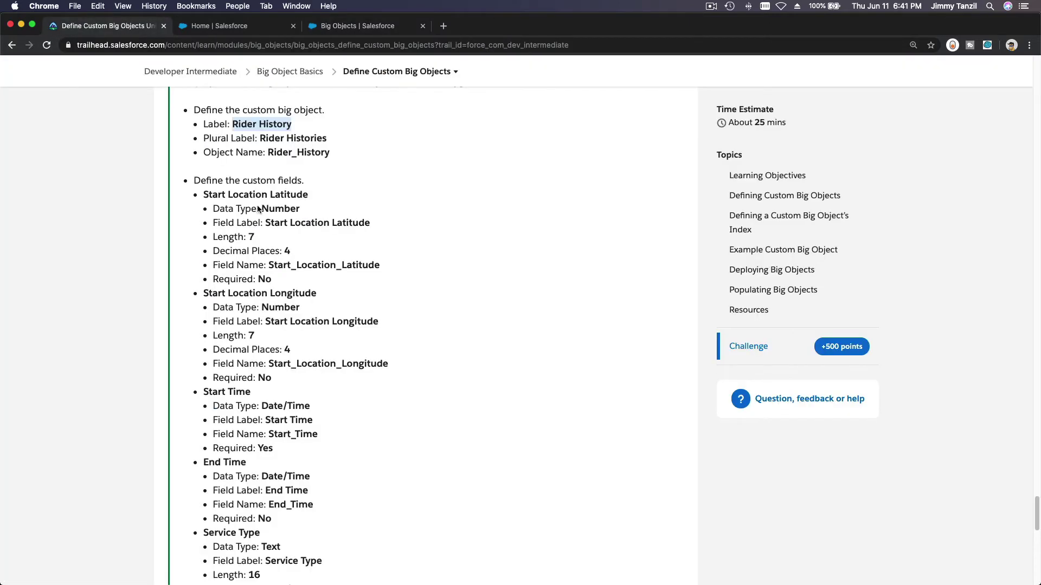
left_click(218, 196)
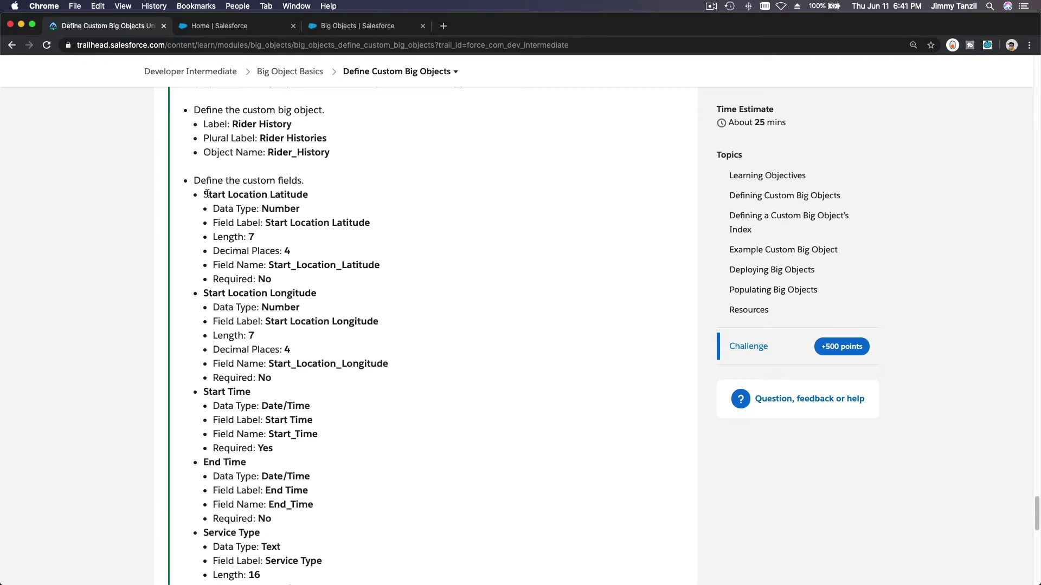
left_click_drag(204, 194, 308, 196)
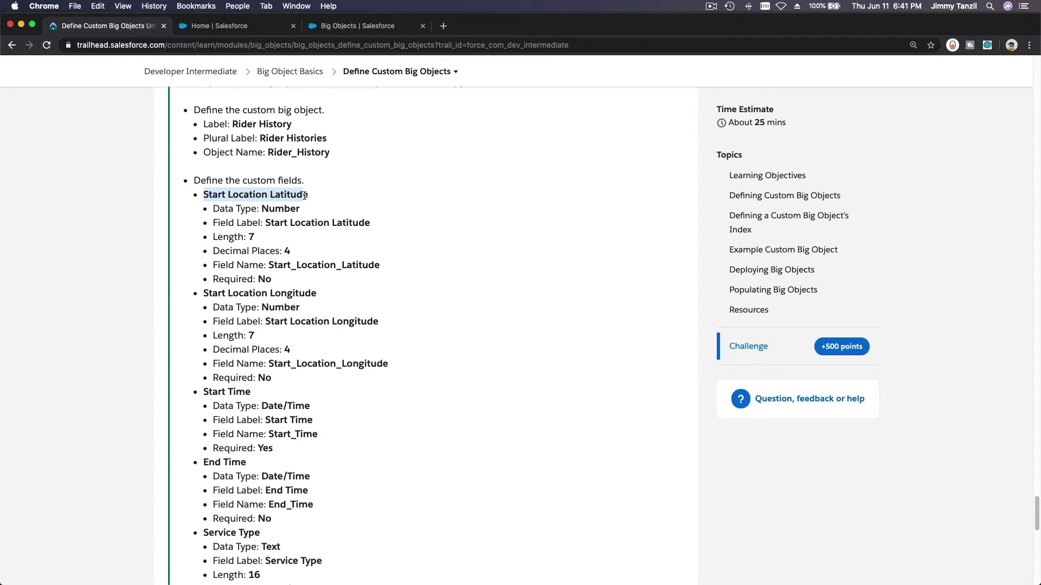
left_click(307, 197)
triple_click(307, 195)
key("super+c")
left_click(360, 27)
scroll(408, 356, "down", 1)
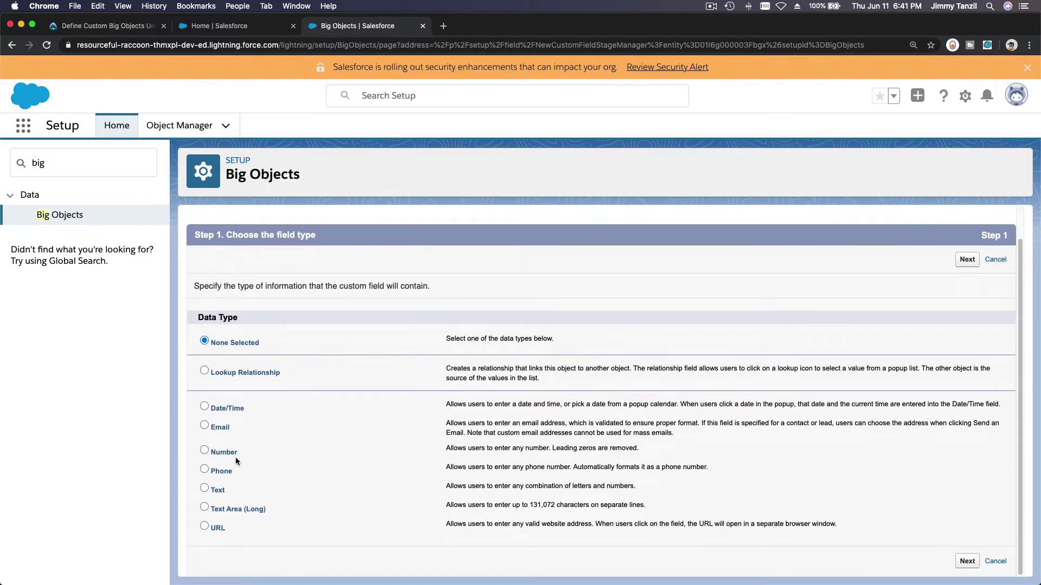
left_click(221, 456)
left_click(967, 260)
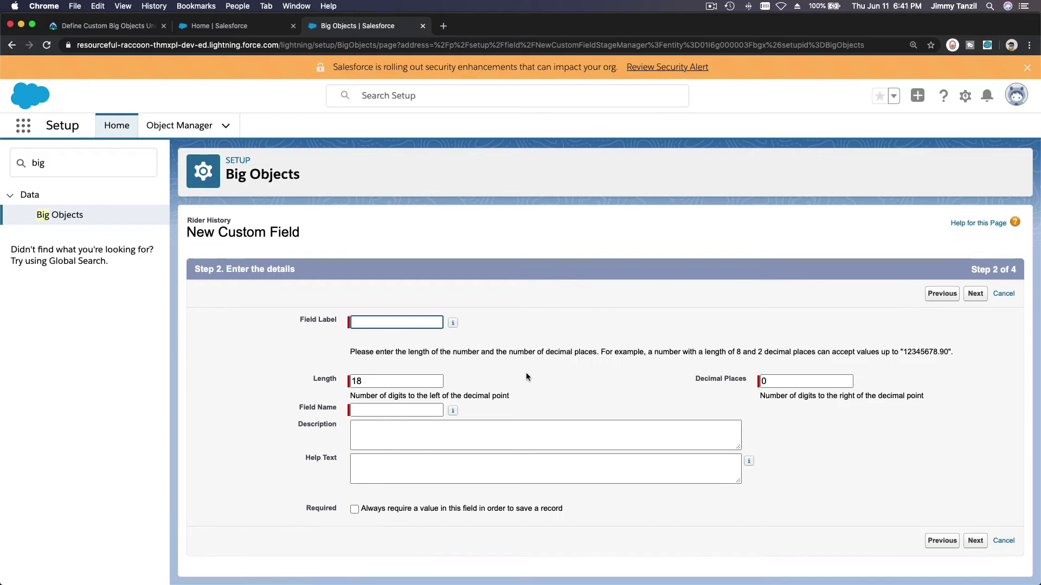
Step: Label the field Start Location Latitude with length 7 and 4 decimal places
left_click(395, 323)
key("super+v")
key("Tab")
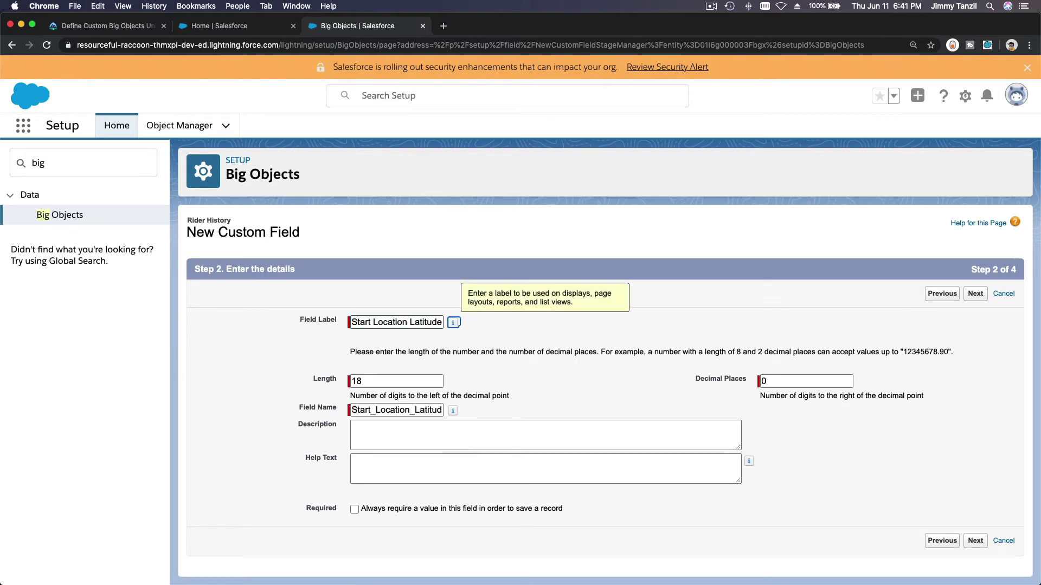
key("Tab")
type("7")
key("Tab")
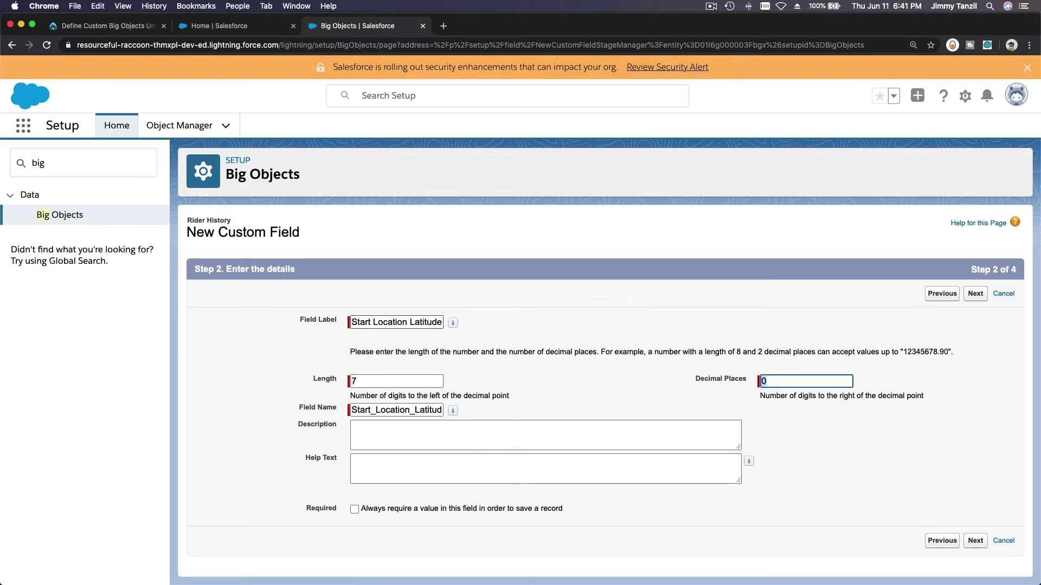
type("4")
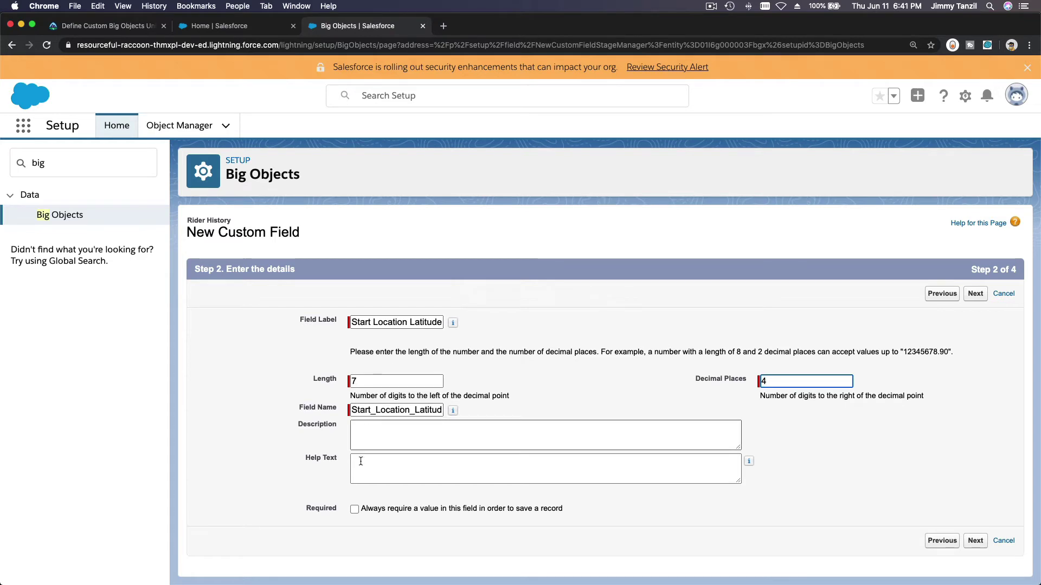
Step: Accept the default field-level security and save the Start Location Latitude field
left_click(100, 32)
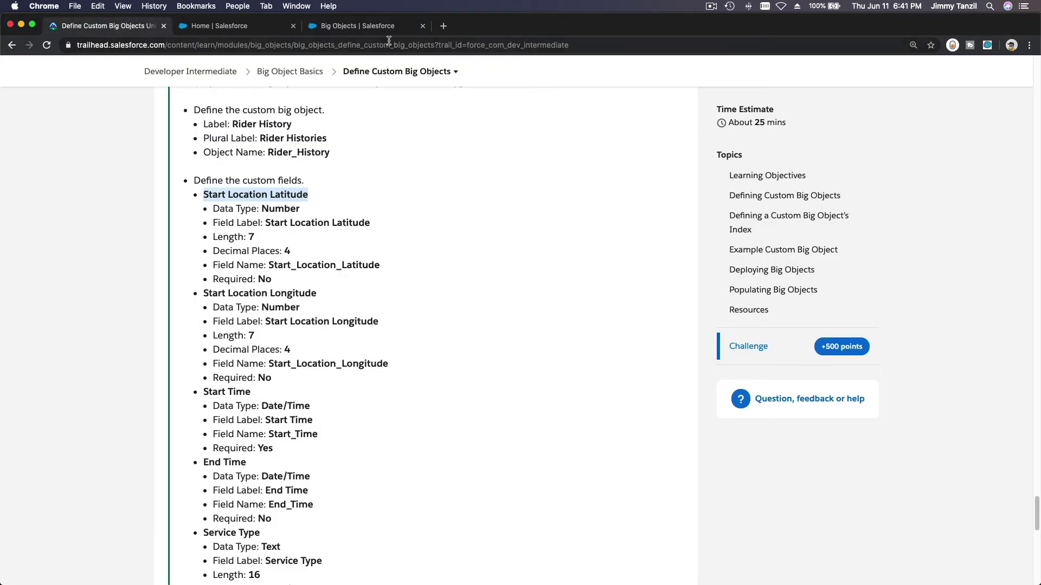
left_click(360, 28)
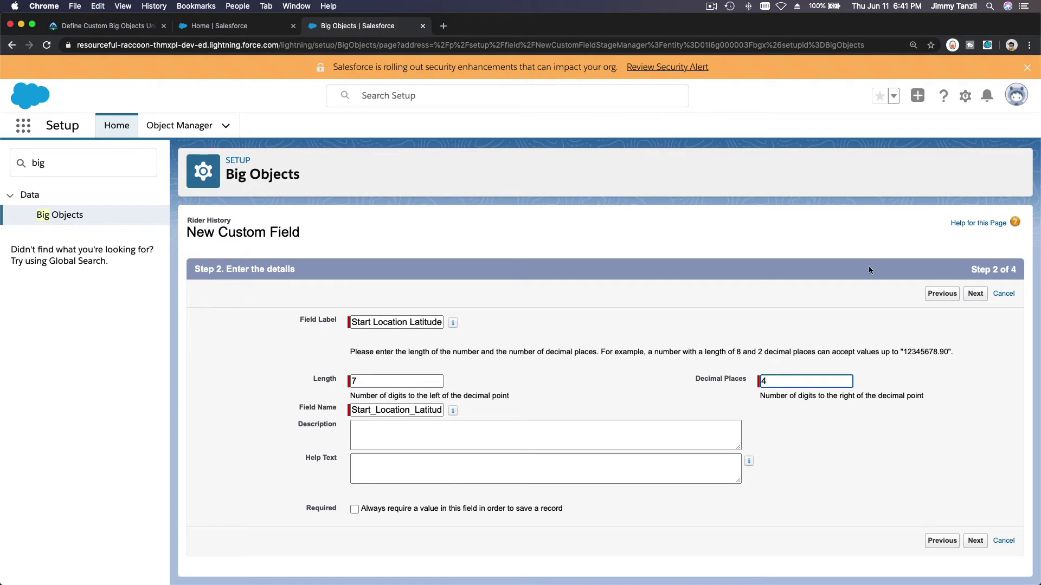
left_click(986, 299)
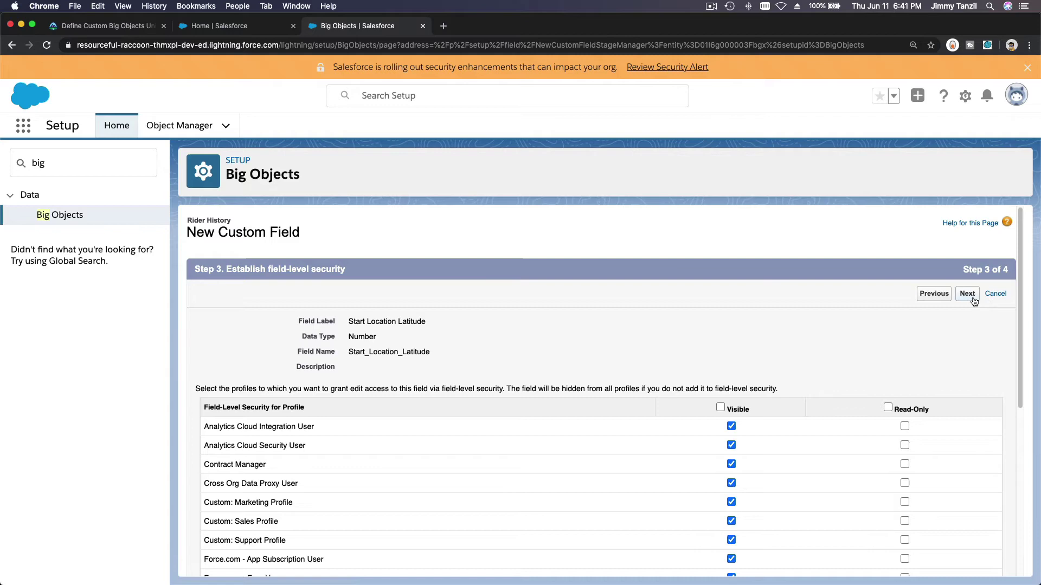
left_click(972, 300)
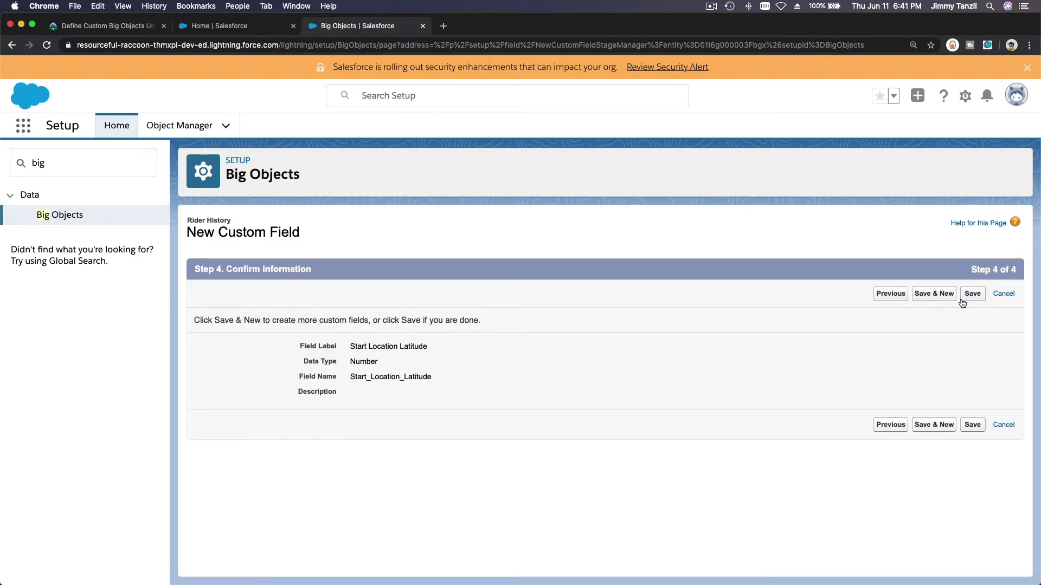
left_click(932, 299)
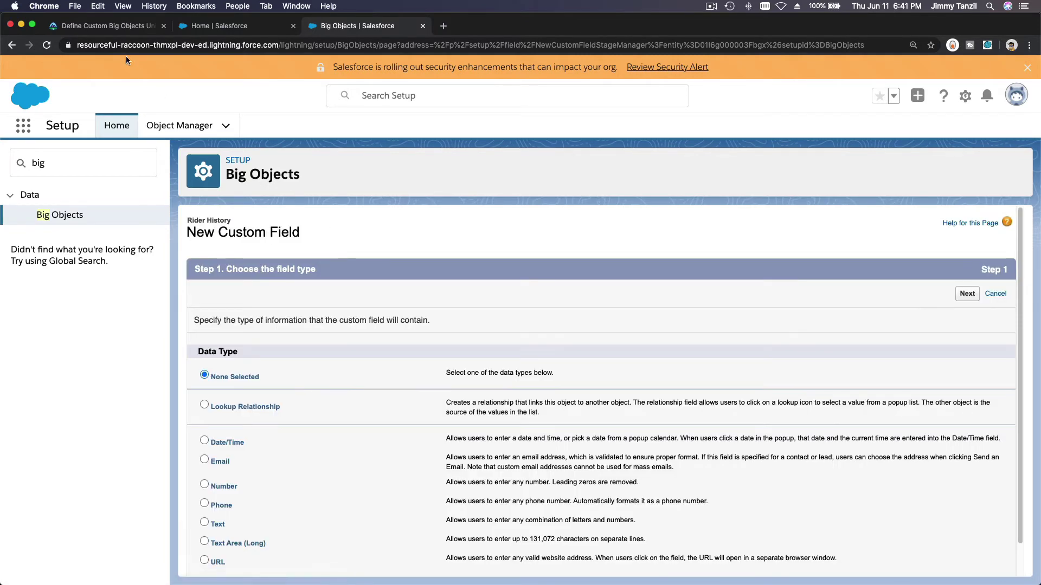
left_click(117, 27)
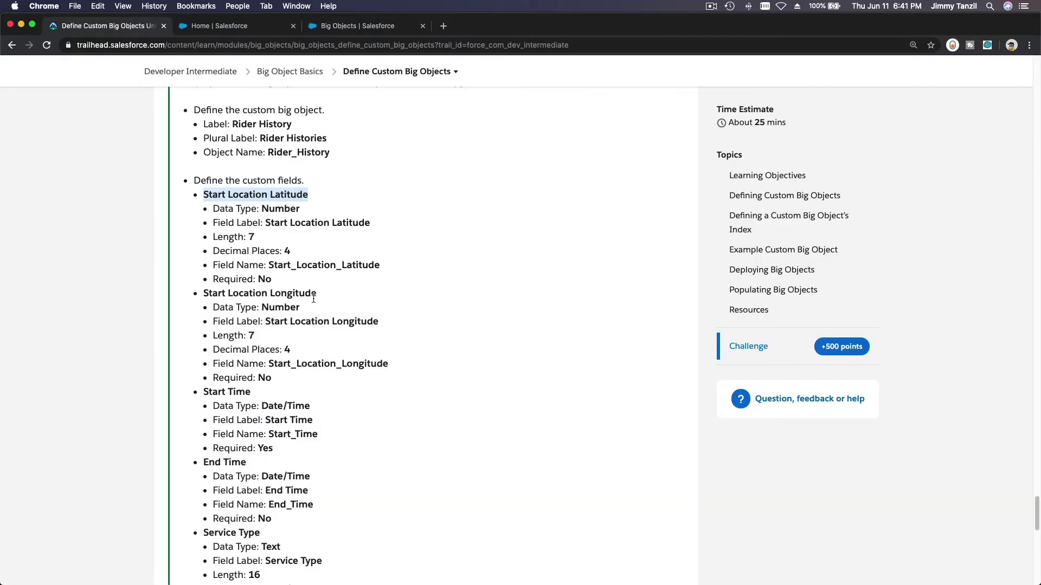
Step: Create a Number field labelled Start Location Longitude with length 7 and 4 decimal places
triple_click(209, 294)
key("super+c")
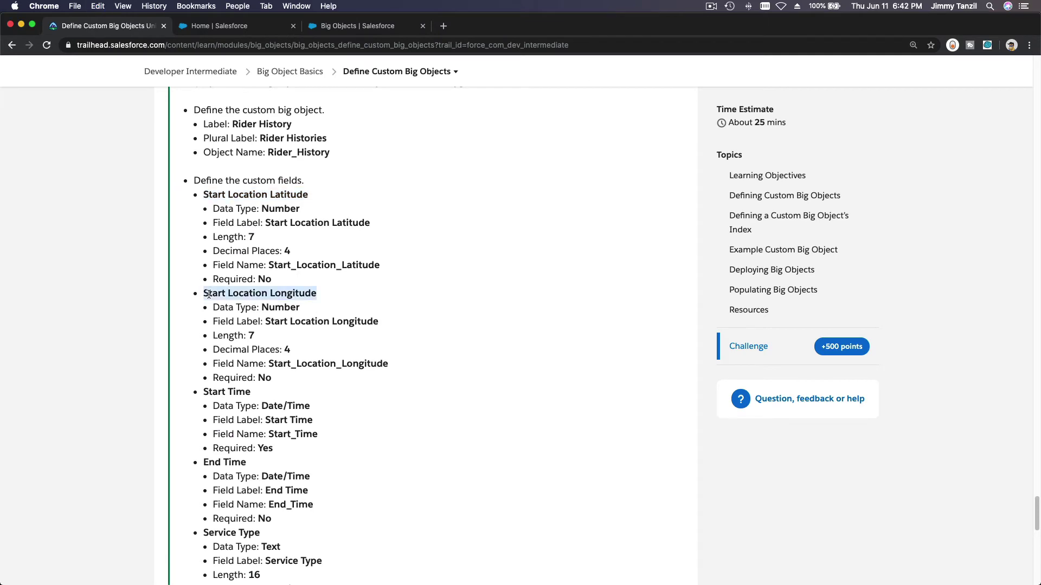
left_click(349, 27)
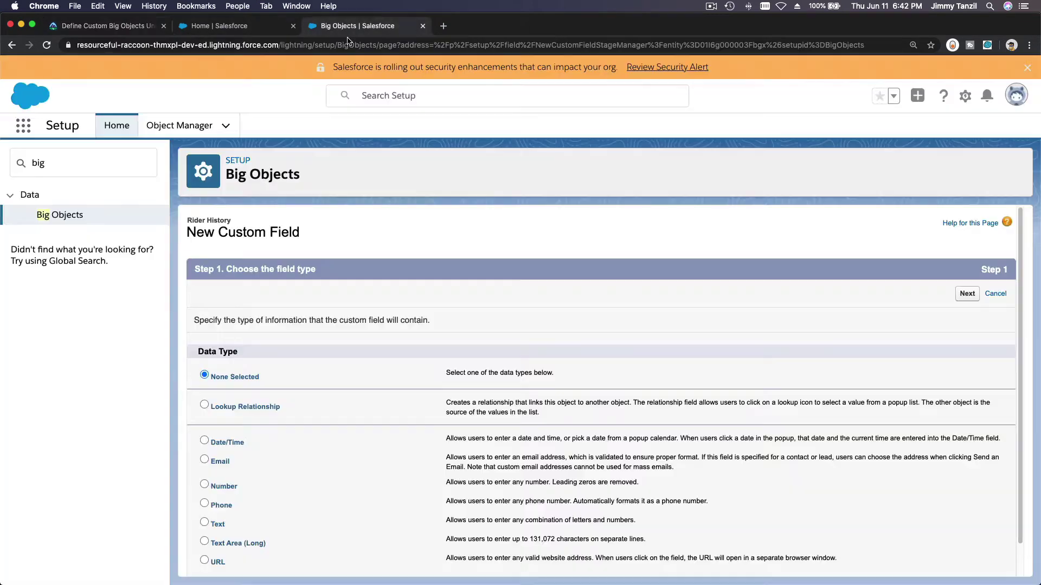
left_click(224, 489)
left_click(961, 294)
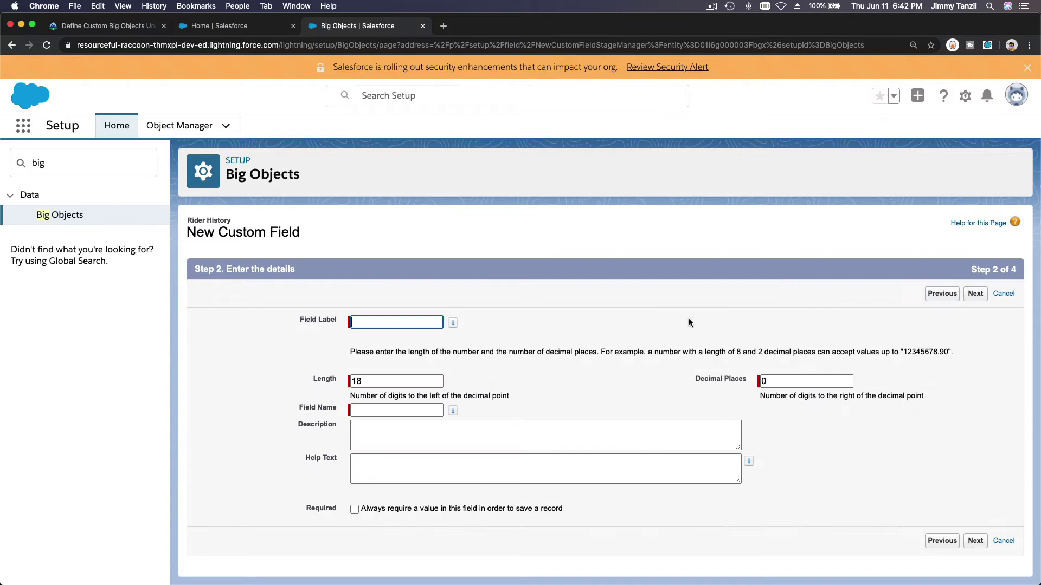
key("super+v")
key("Tab")
key("Tab")
type("7")
key("Tab")
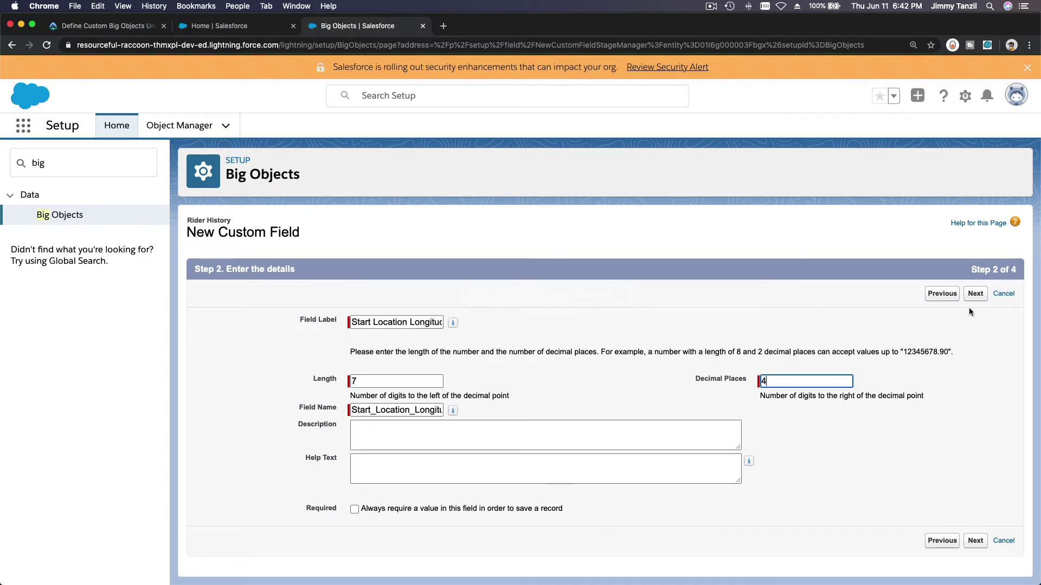
type("4")
Step: Confirm the field details and default field-level security, then save the field
left_click(974, 293)
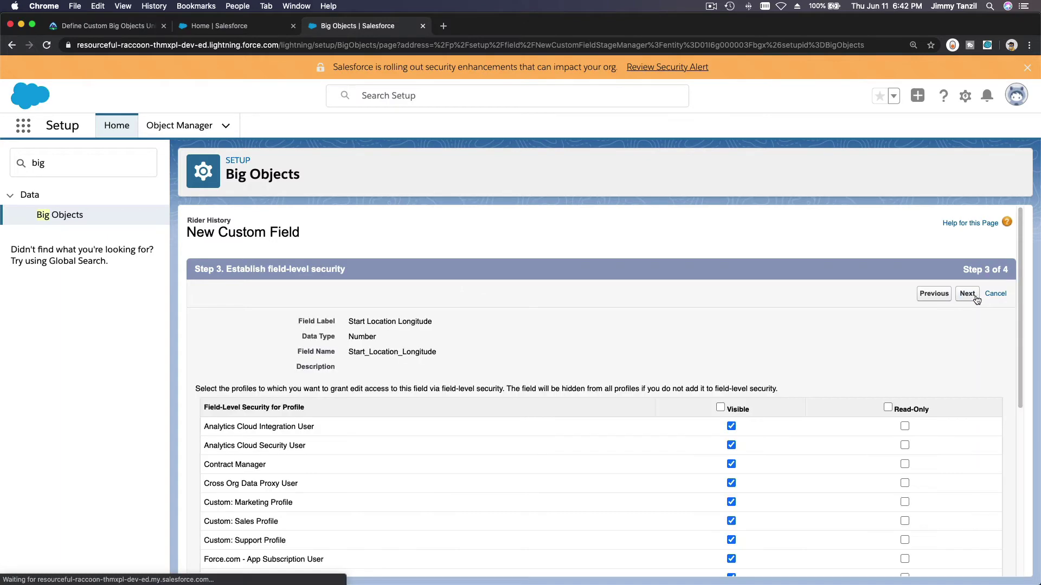
left_click(967, 295)
left_click(934, 294)
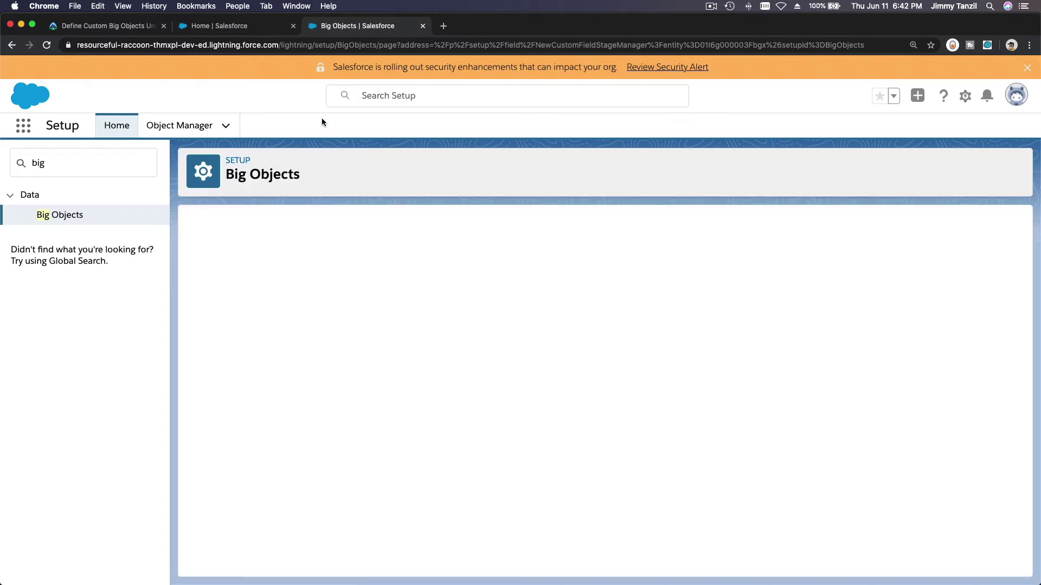
left_click(121, 27)
Step: Copy the 'Start Time' name from the challenge and choose the Date/Time field type
scroll(381, 226, "down", 3)
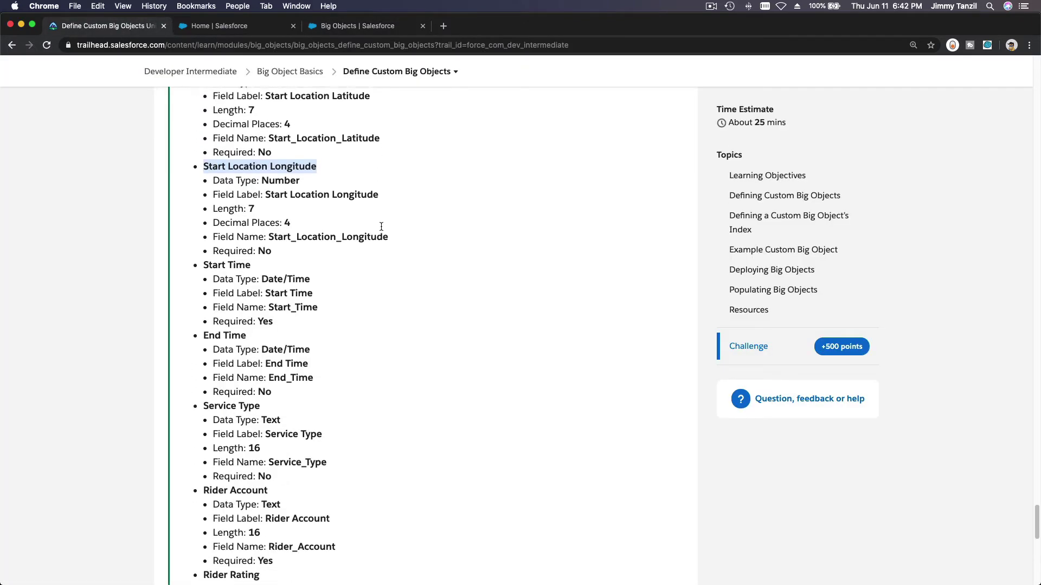
scroll(381, 226, "down", 2)
triple_click(222, 205)
key("super+c")
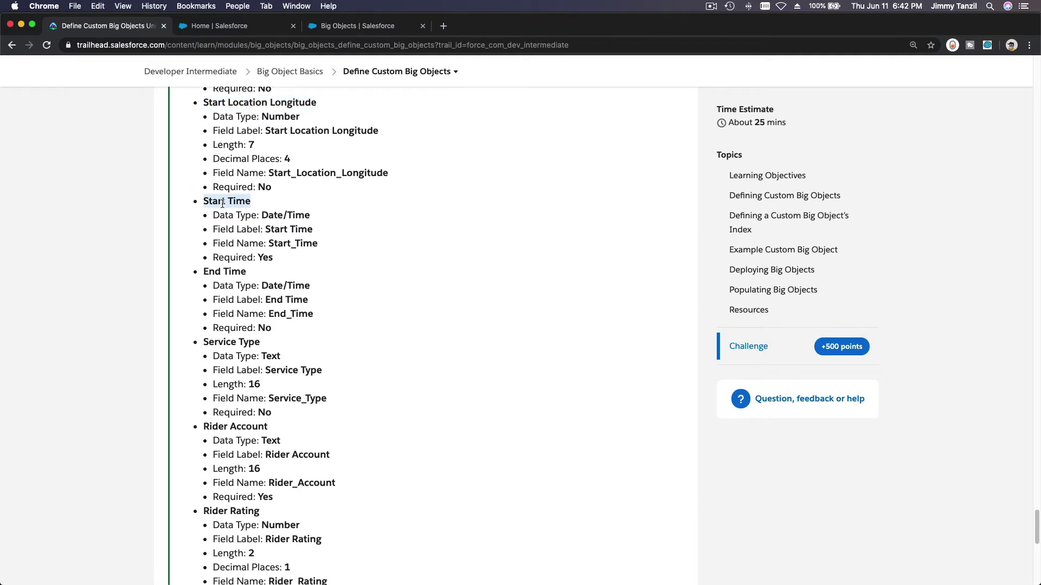
left_click(357, 26)
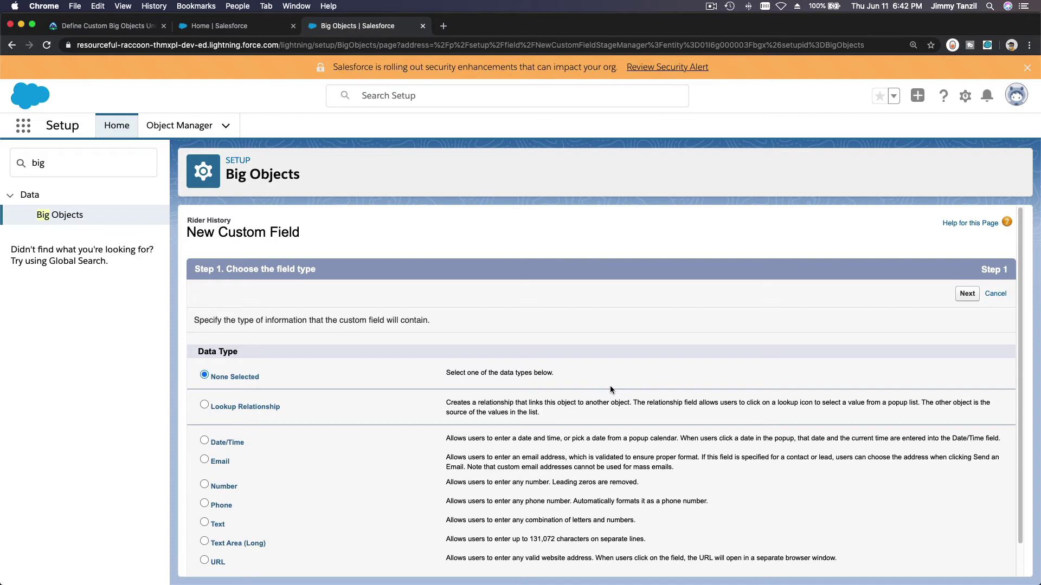
scroll(587, 424, "down", 1)
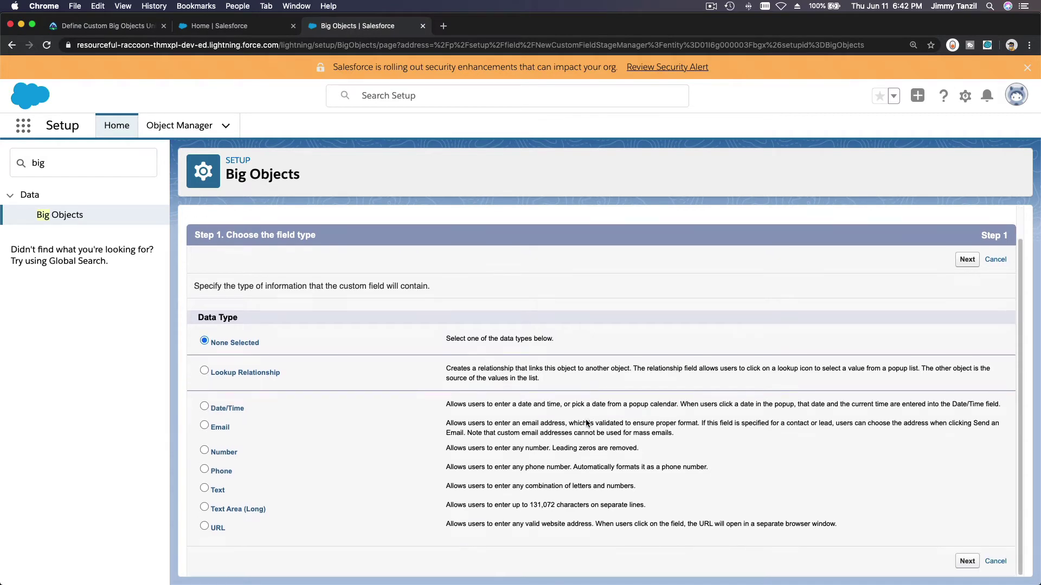
left_click(234, 413)
left_click(966, 264)
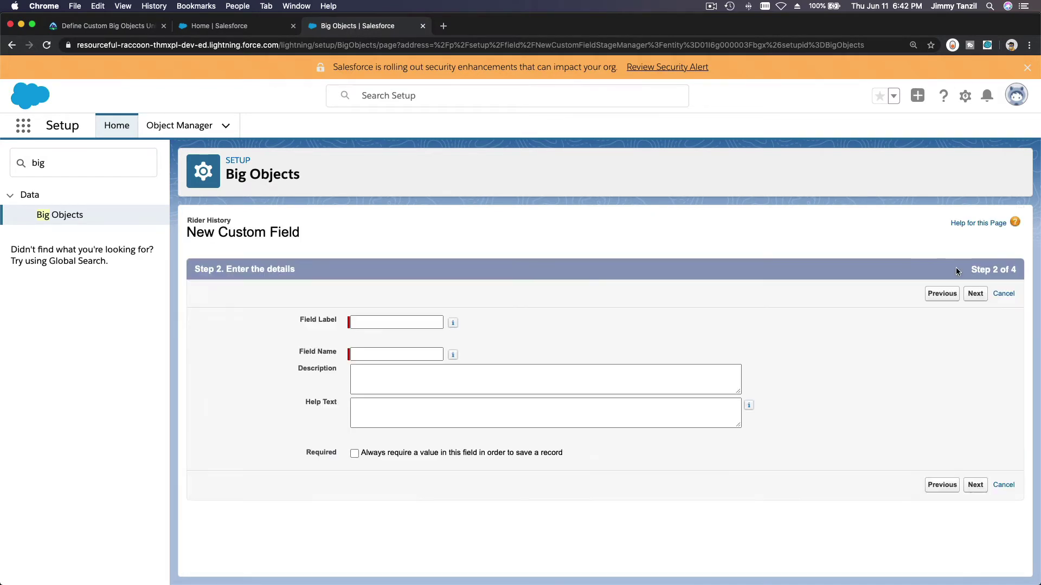
Step: Label the field Start Time, mark it required, and save it with default security
left_click(412, 321)
key("super+v")
key("Tab")
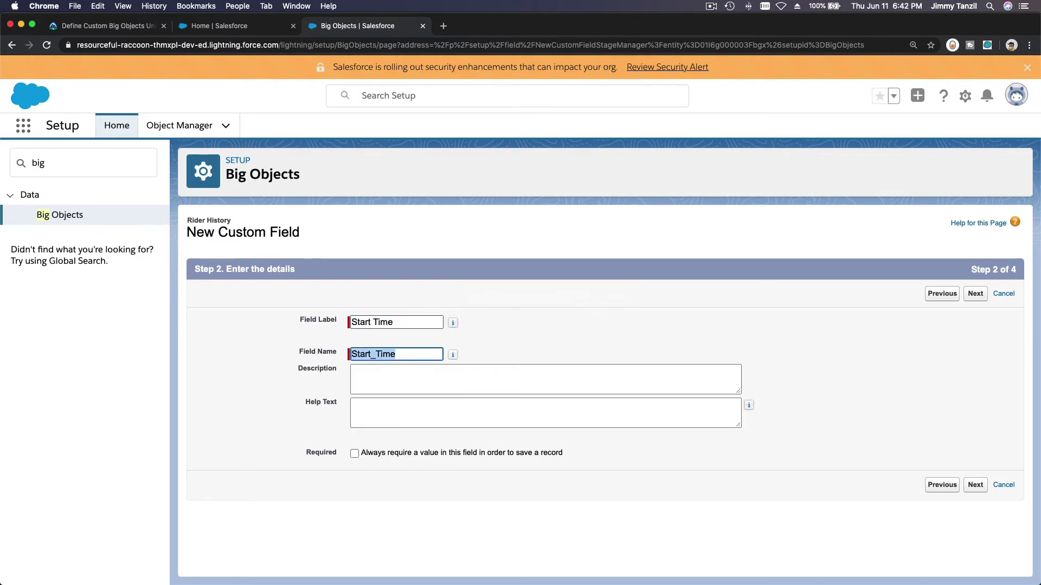
left_click(354, 454)
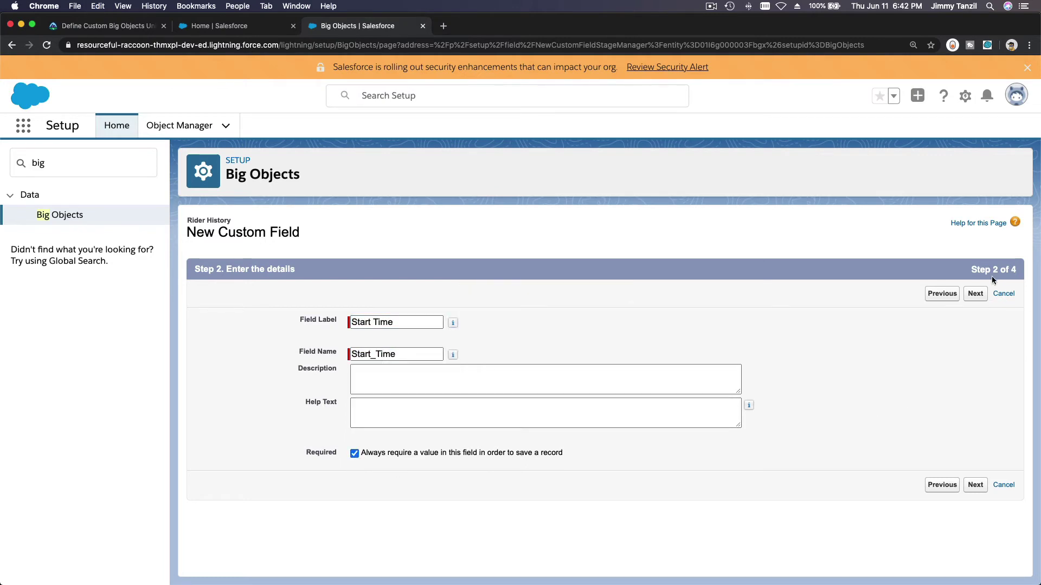
left_click(974, 294)
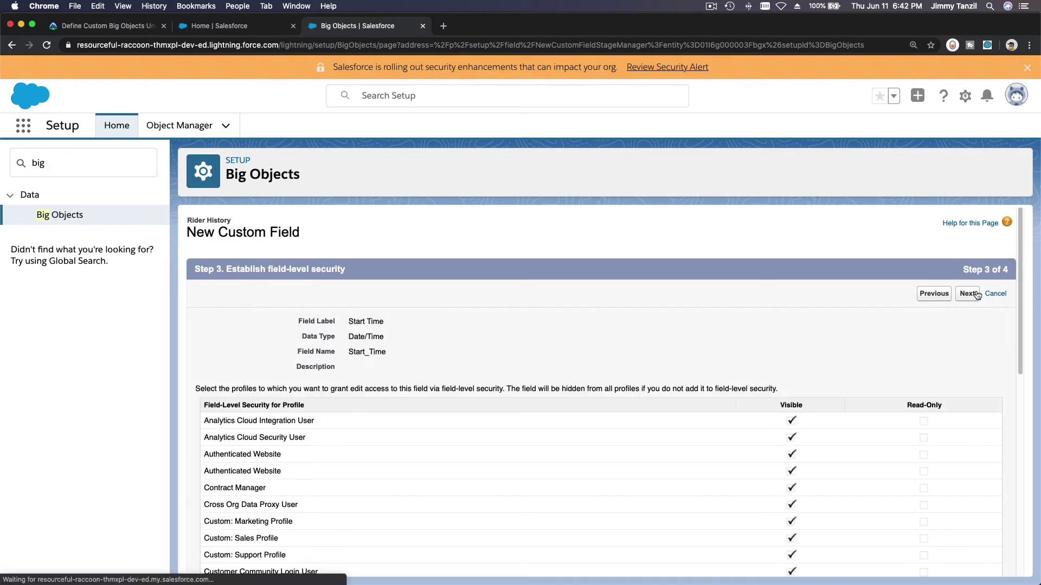
left_click(975, 295)
left_click(926, 295)
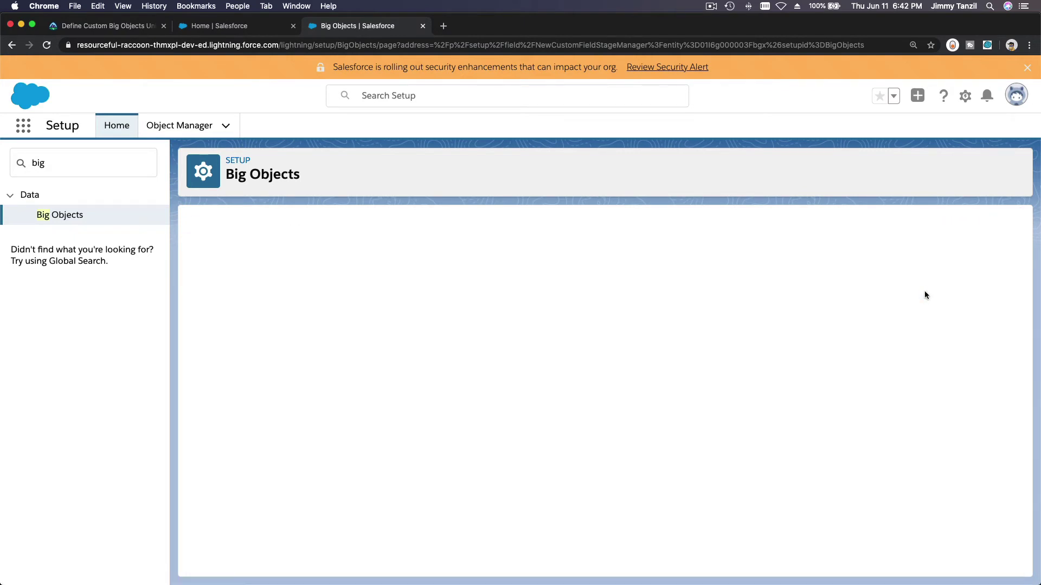
Step: Look up the End Time field spec in the Trailhead lesson
left_click(108, 26)
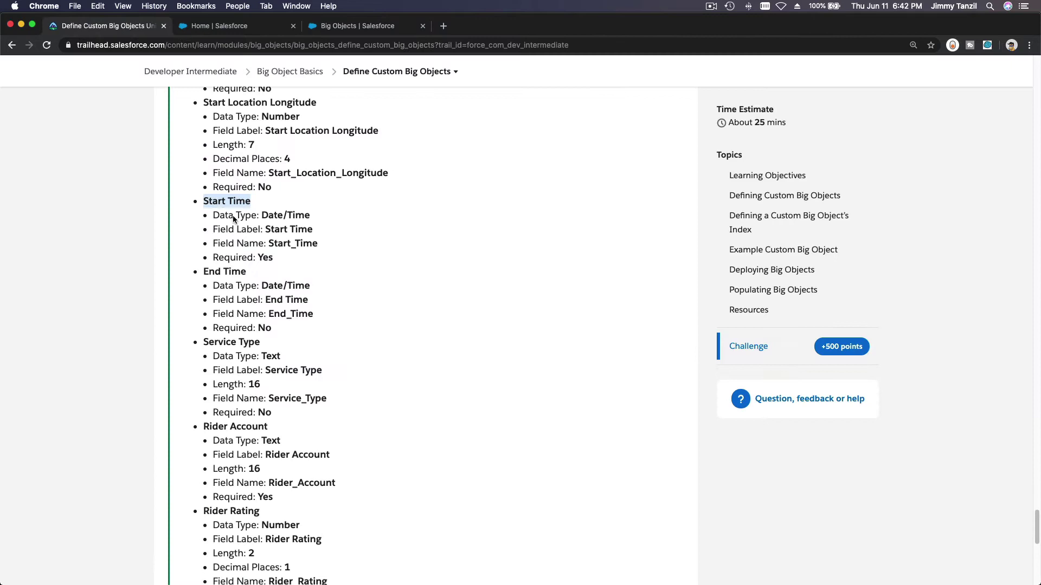
double_click(225, 270)
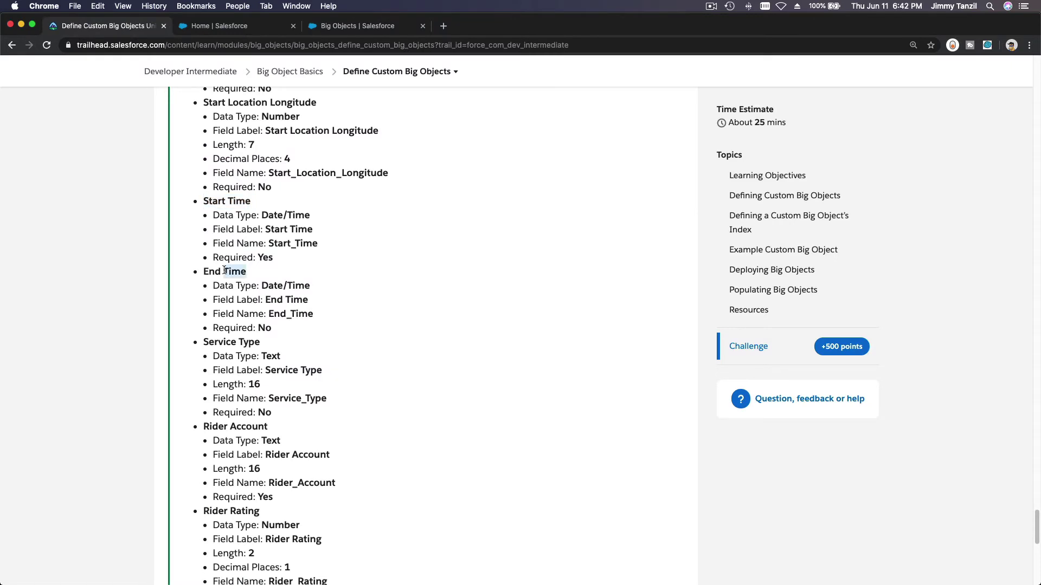
triple_click(225, 270)
left_click(346, 25)
Step: Create the optional End Time Date/Time field (End_Time) and save it with default security
right_click(378, 443)
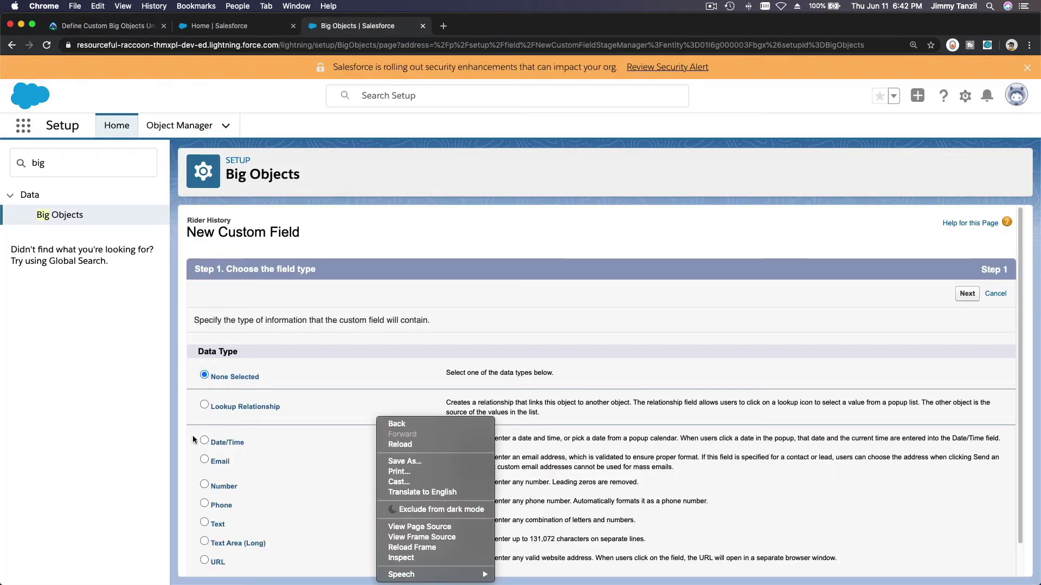
left_click(202, 440)
left_click(204, 440)
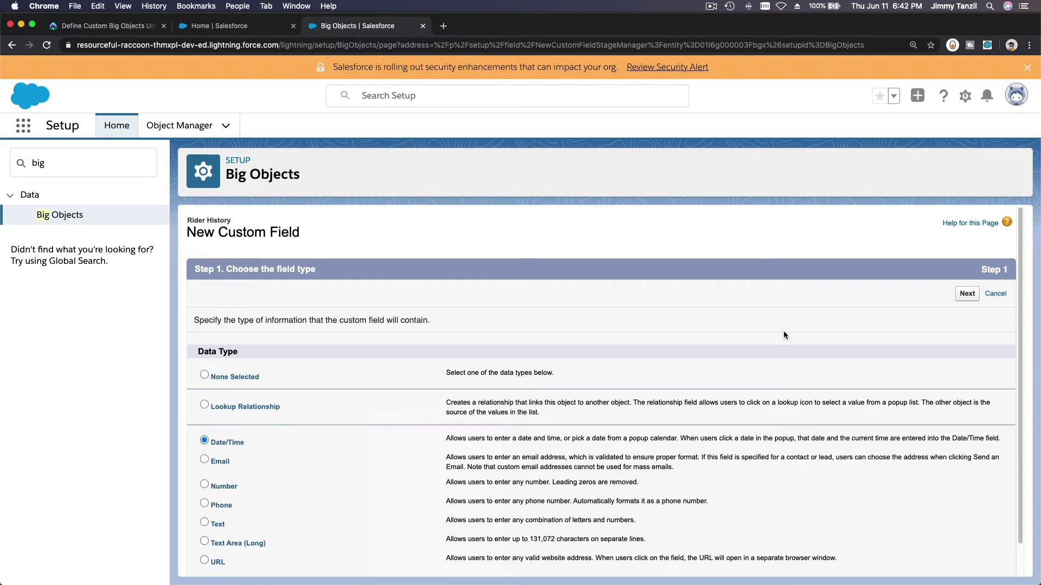
left_click(966, 293)
type("End Time")
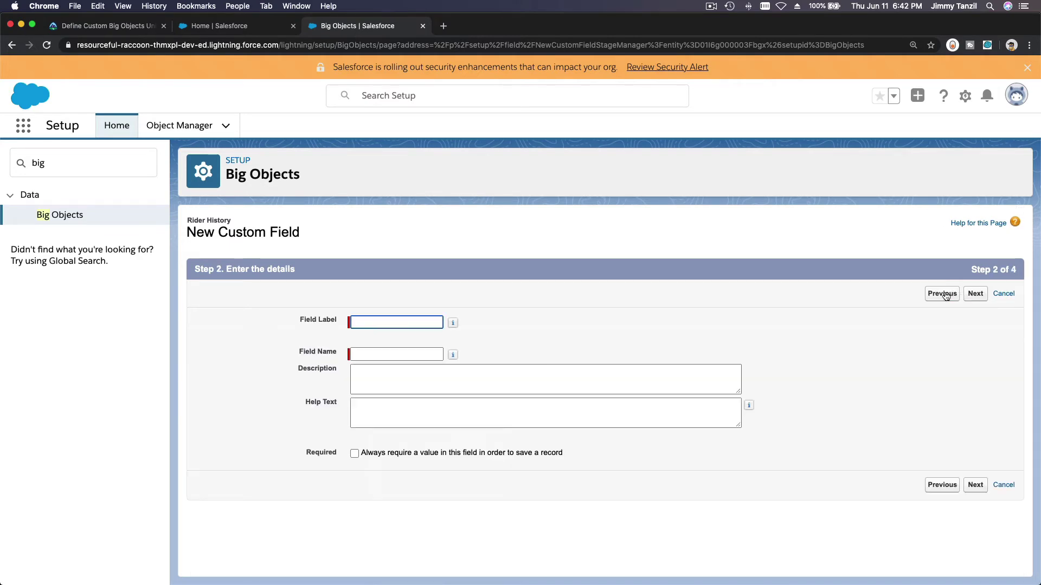
key("Tab")
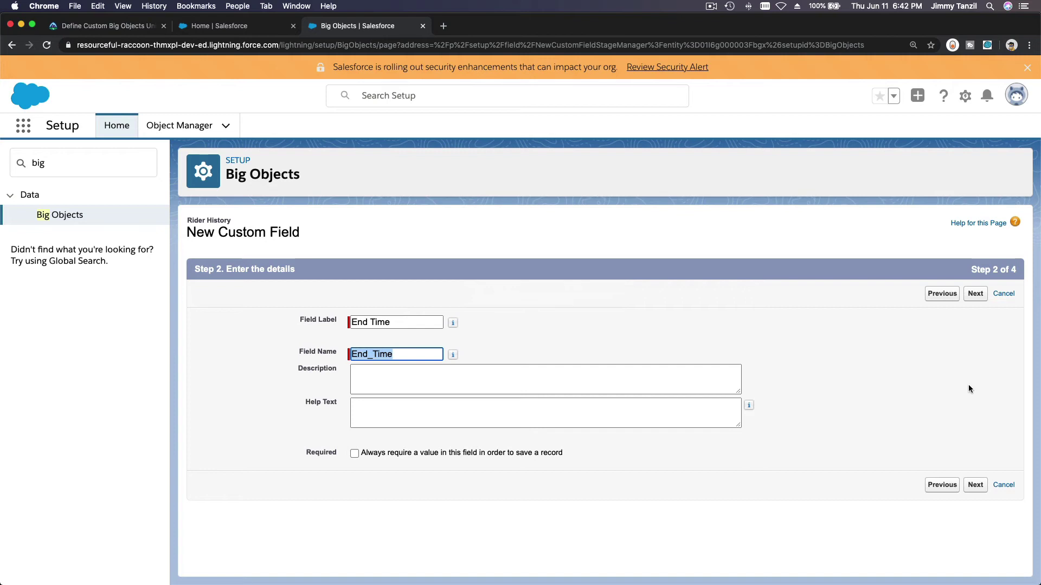
left_click(974, 297)
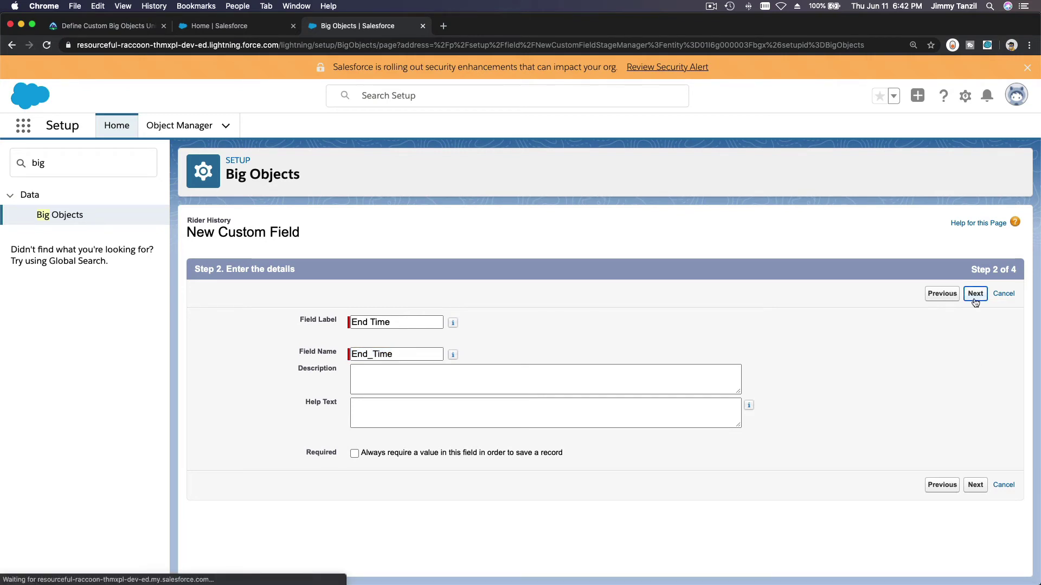
left_click(969, 295)
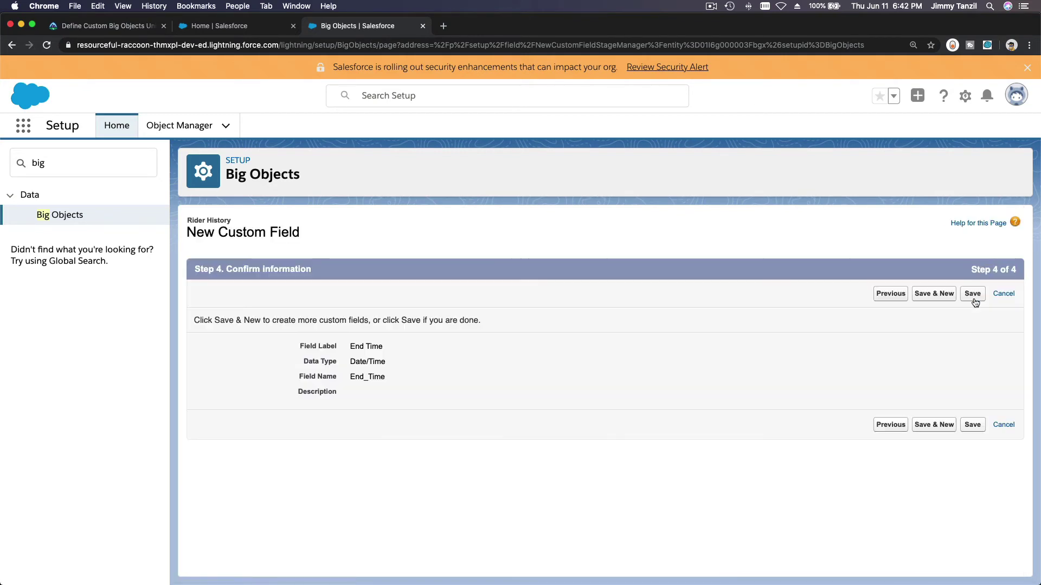
left_click(944, 296)
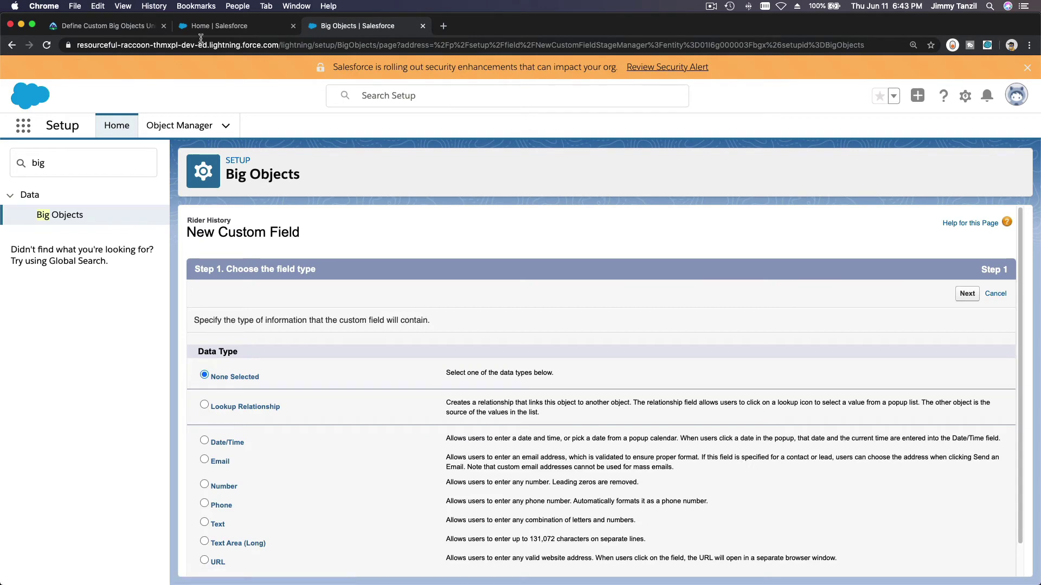
left_click(109, 26)
Step: Look up the Service Type spec and choose Text as the new field's type
scroll(311, 250, "down", 2)
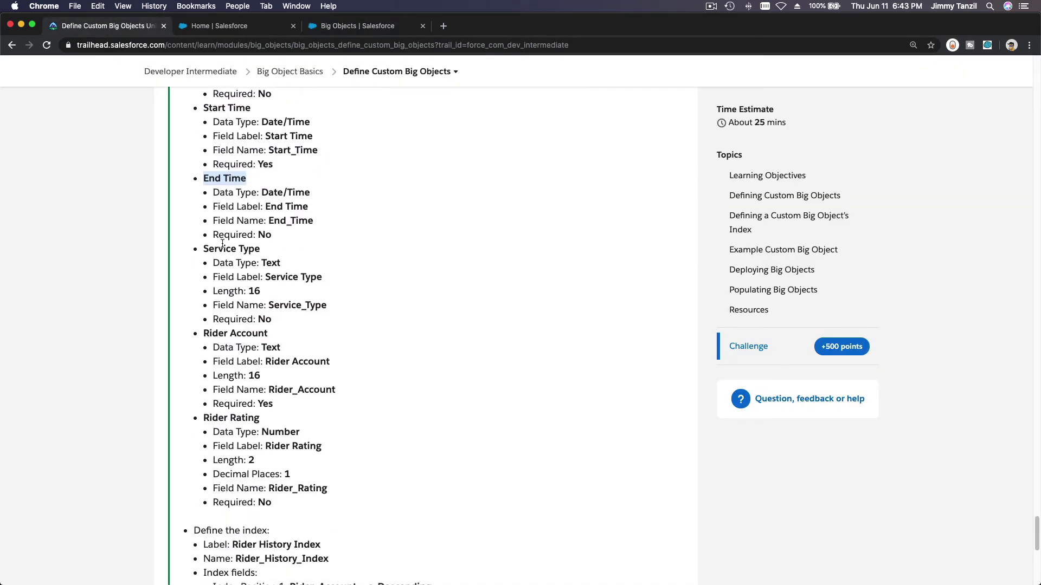
triple_click(219, 249)
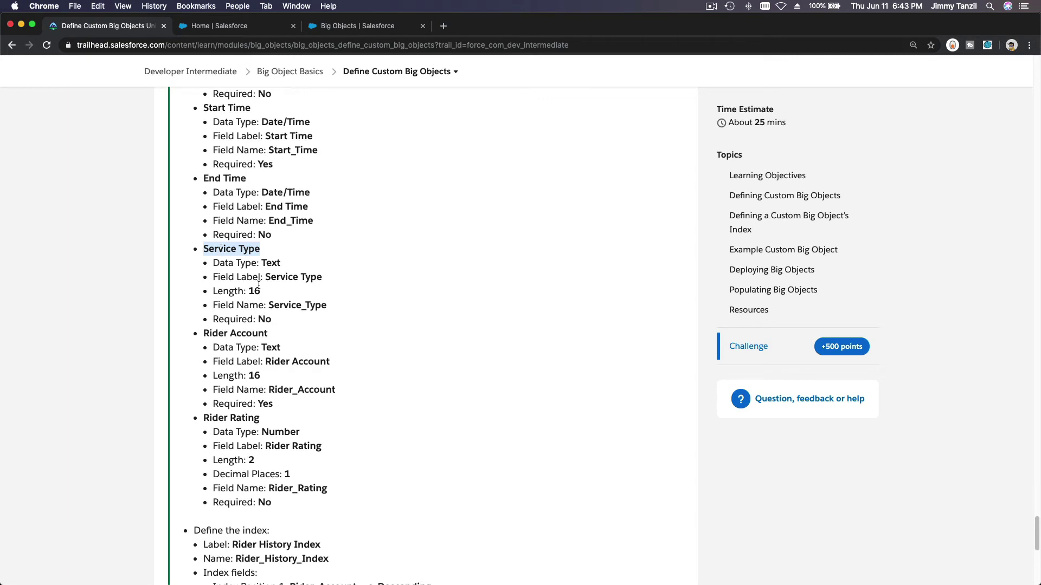
left_click(350, 26)
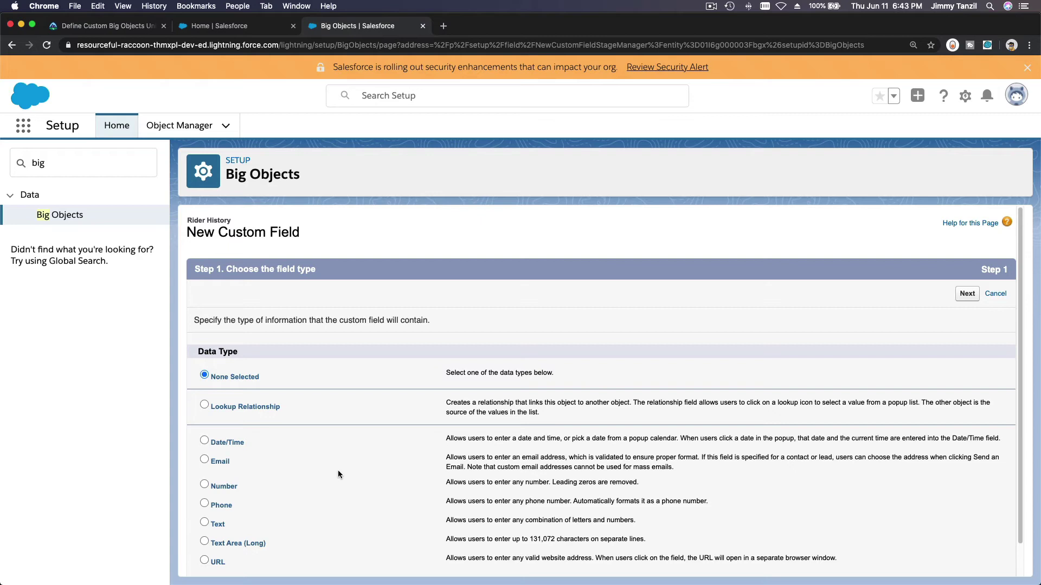
scroll(337, 473, "down", 1)
left_click(220, 490)
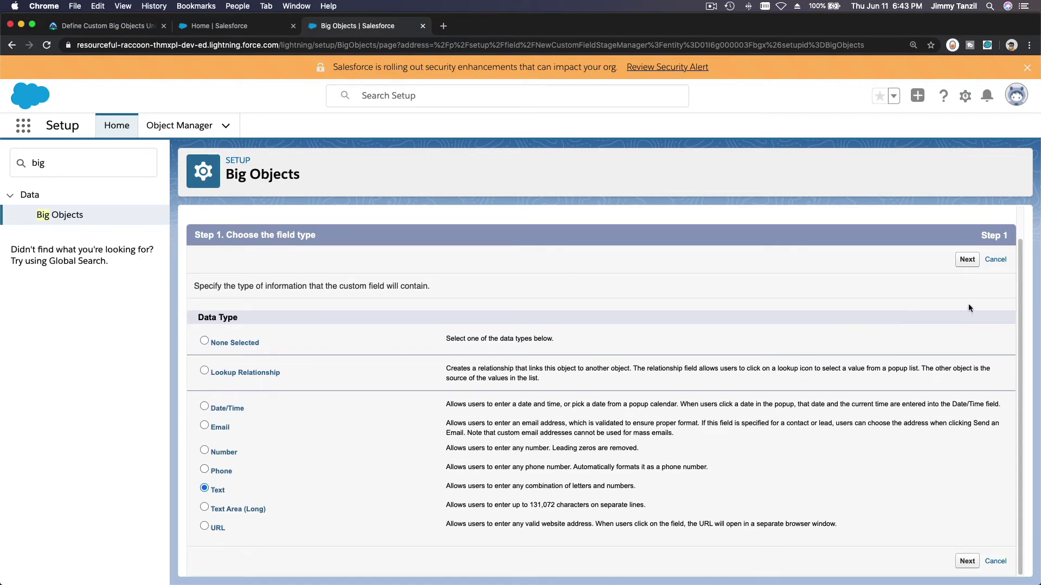
left_click(968, 259)
Step: Label the field Service Type with length 16, then confirm and save it
type("Service Type")
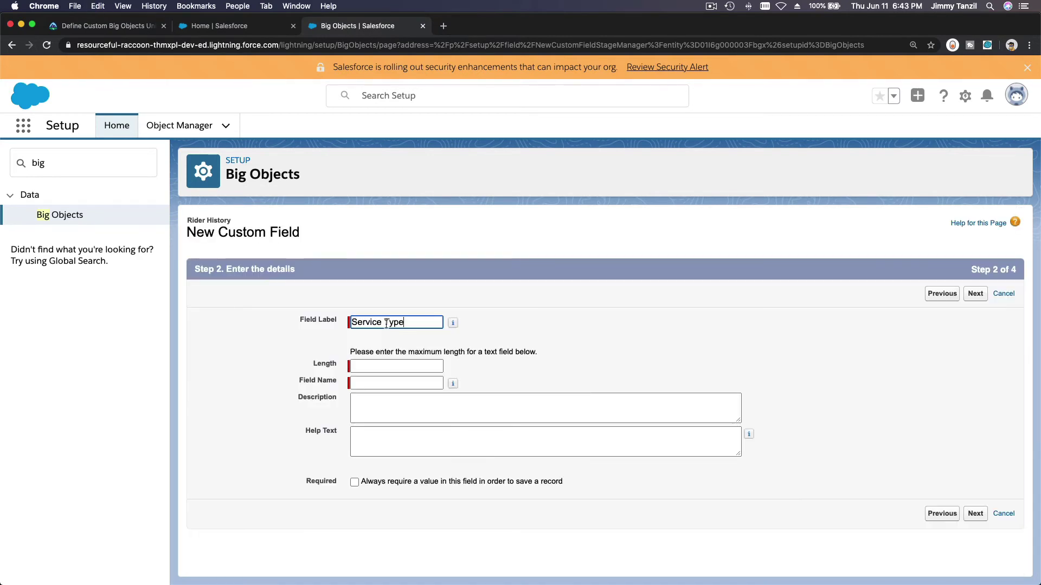
key("Tab")
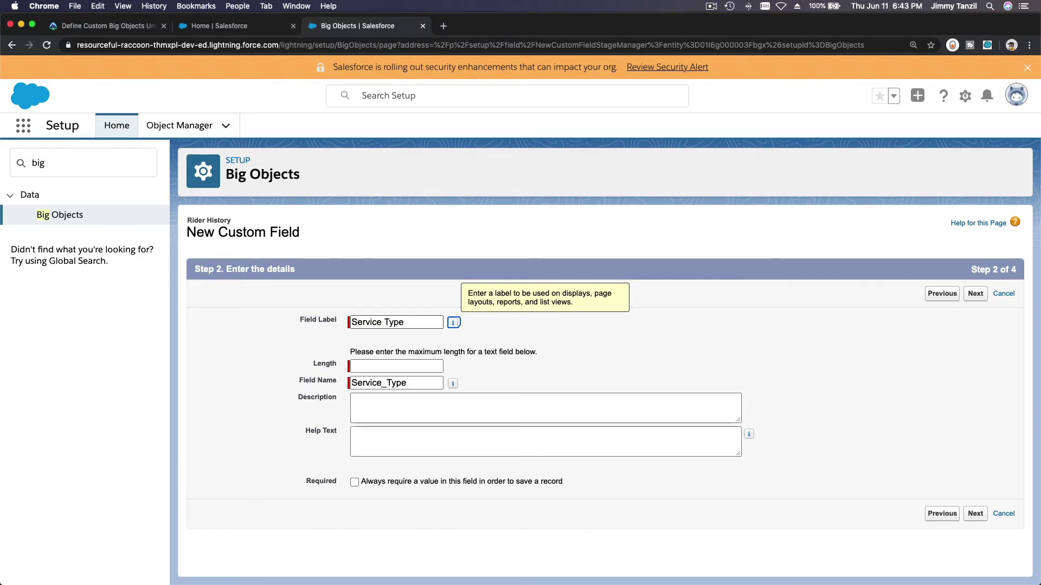
key("Tab")
type("16")
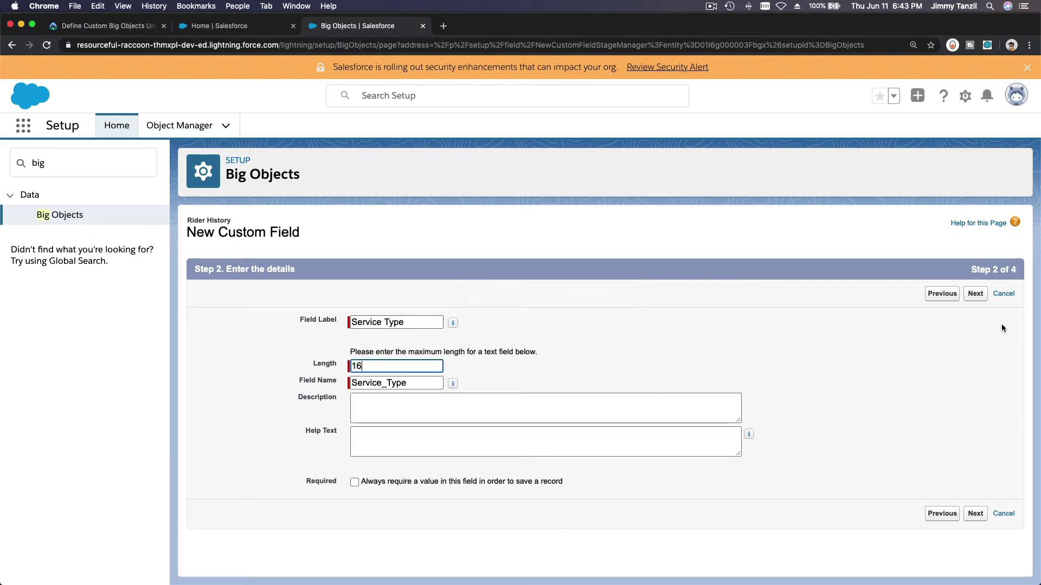
left_click(975, 294)
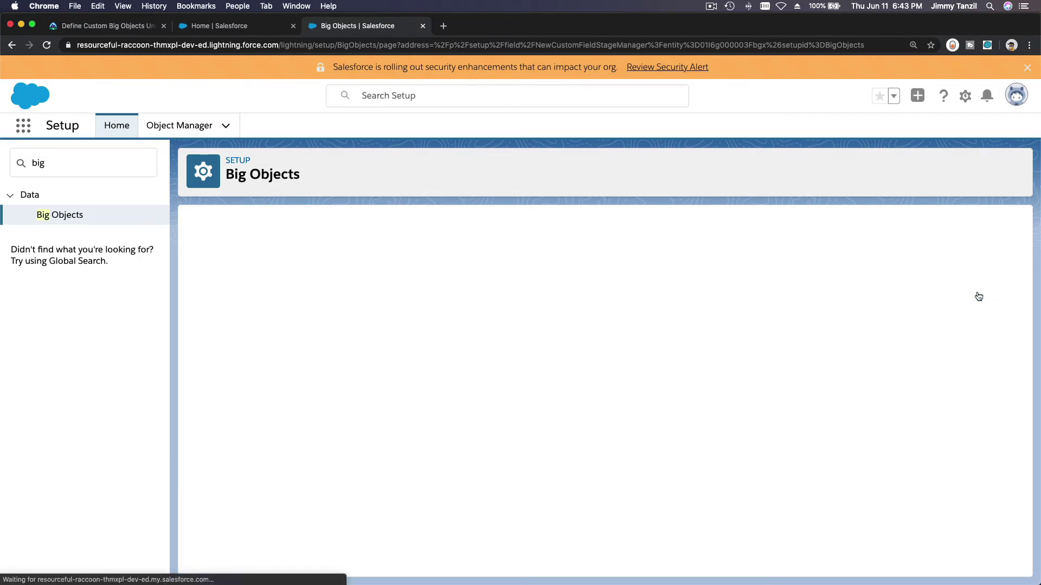
left_click(978, 295)
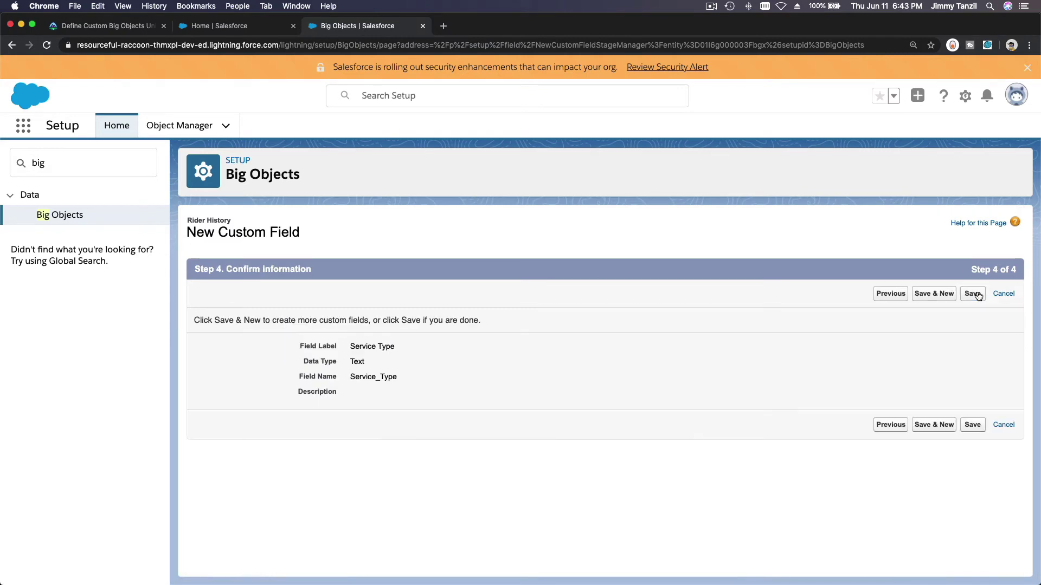
left_click(933, 295)
Step: Check the Rider Account spec in the lesson and choose Text as the field type
left_click(90, 27)
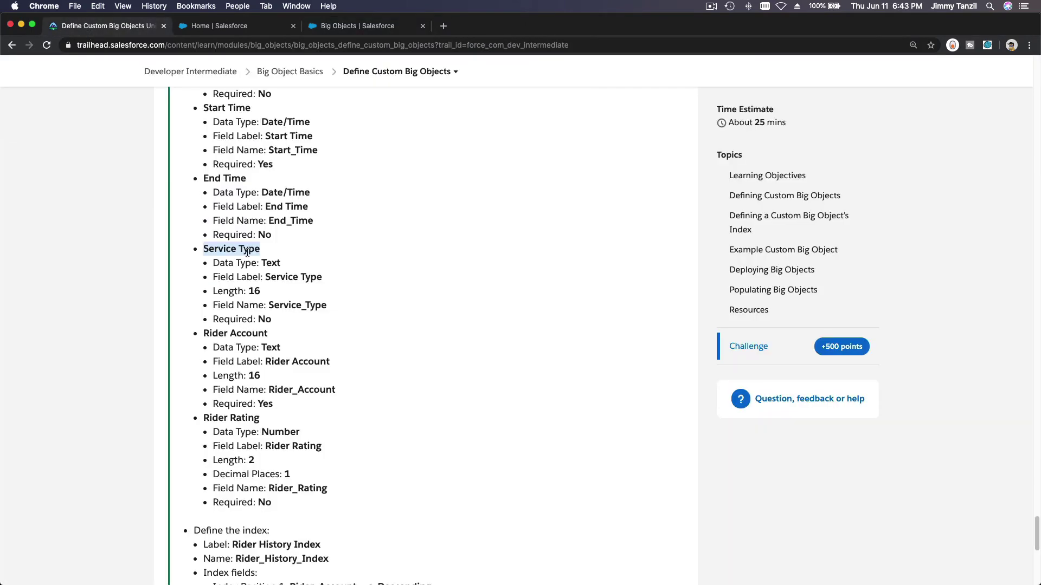
scroll(238, 261, "down", 2)
triple_click(217, 243)
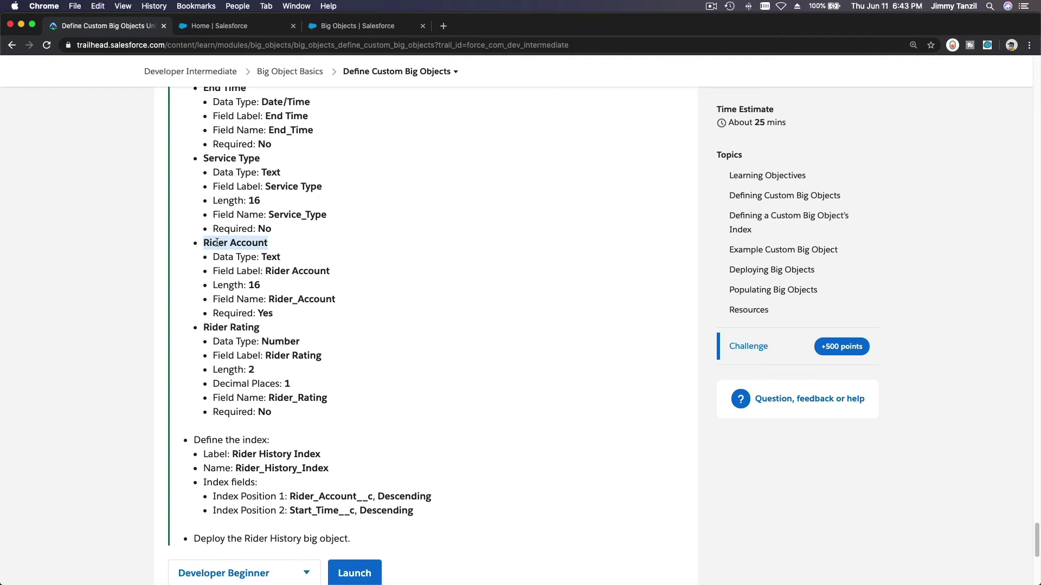
left_click(352, 27)
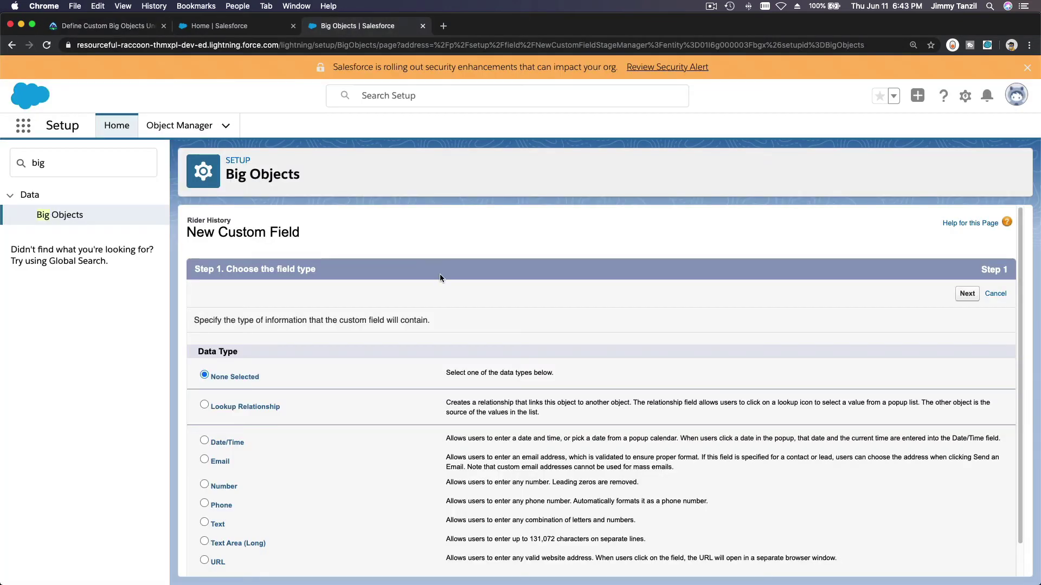
left_click(215, 525)
left_click(971, 295)
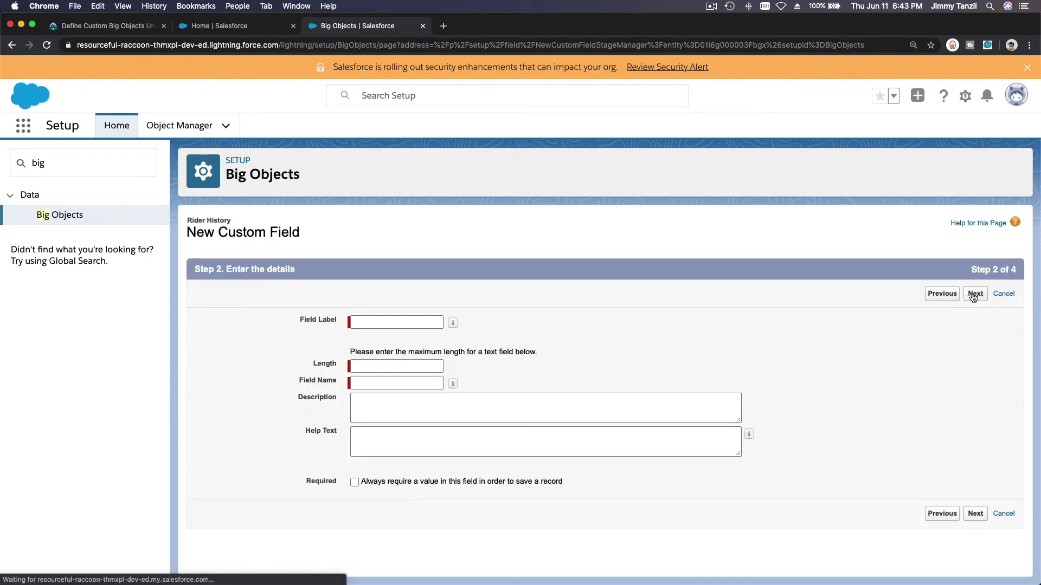
Step: Enter Rider Account with length 16, mark it required, and save the field
left_click(403, 321)
type("Rider Account")
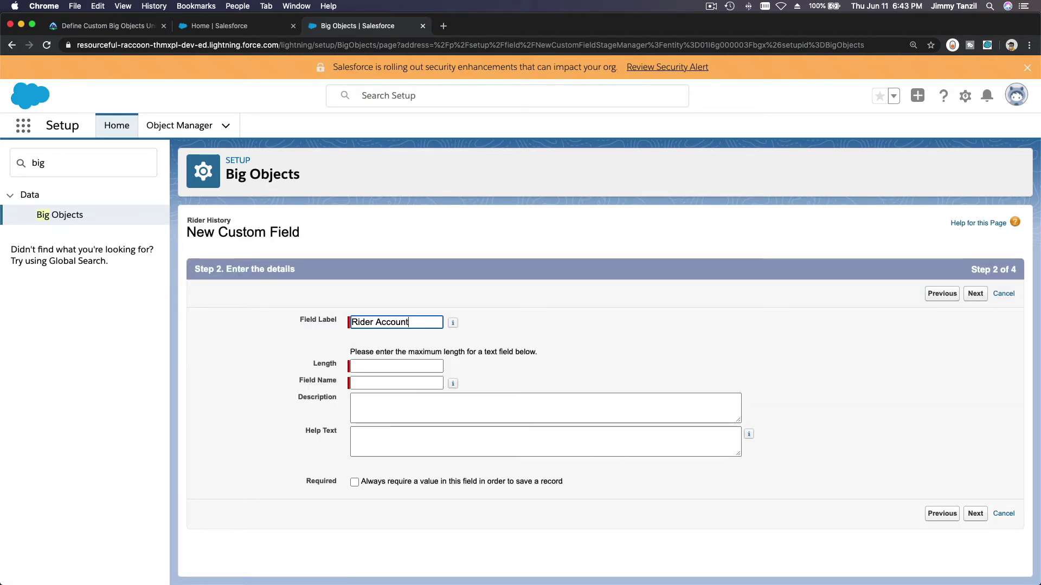
key("Tab")
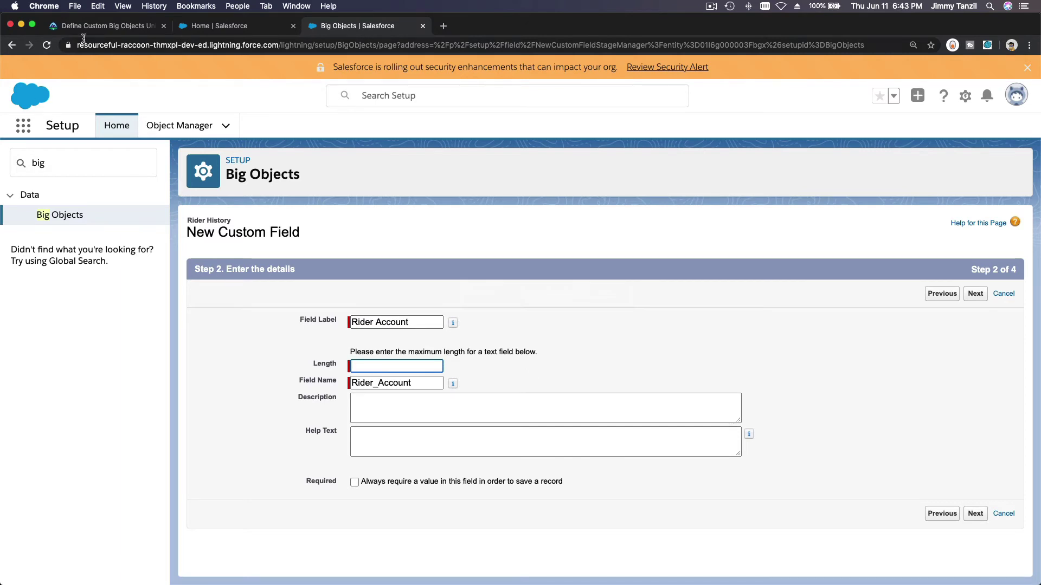
left_click(101, 32)
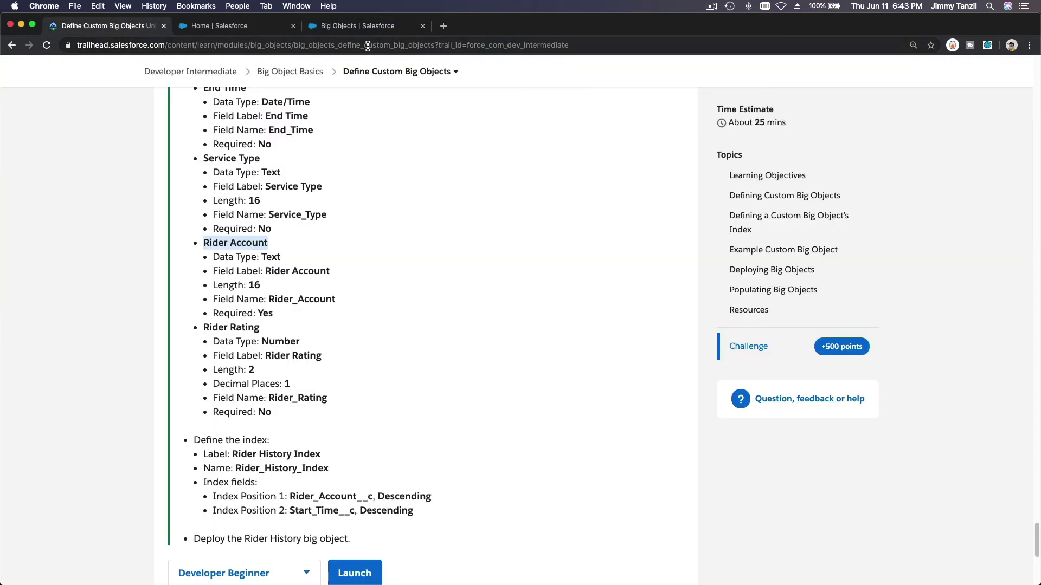
left_click(393, 25)
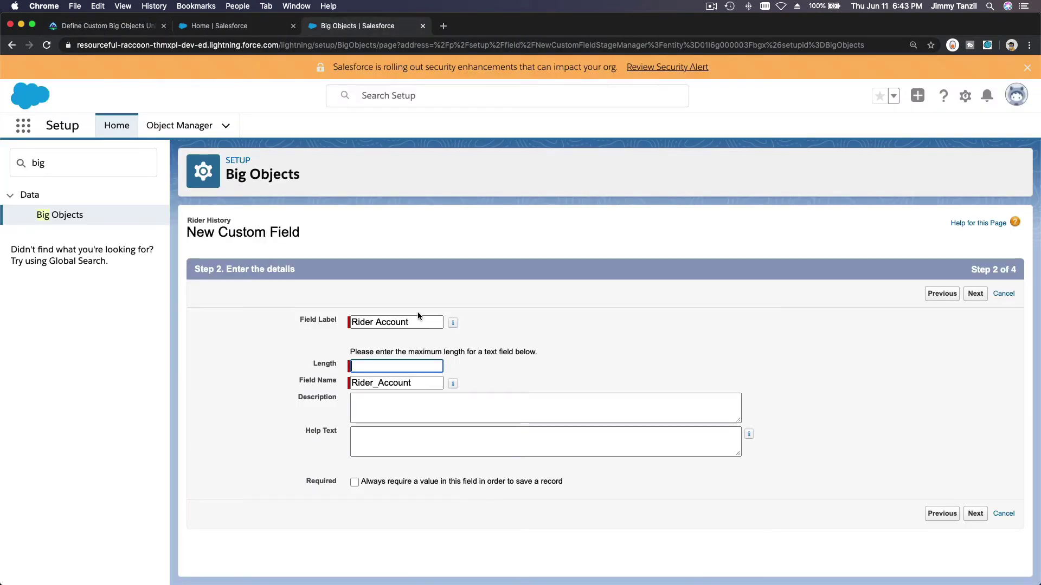
left_click(402, 363)
left_click(350, 482)
left_click(354, 482)
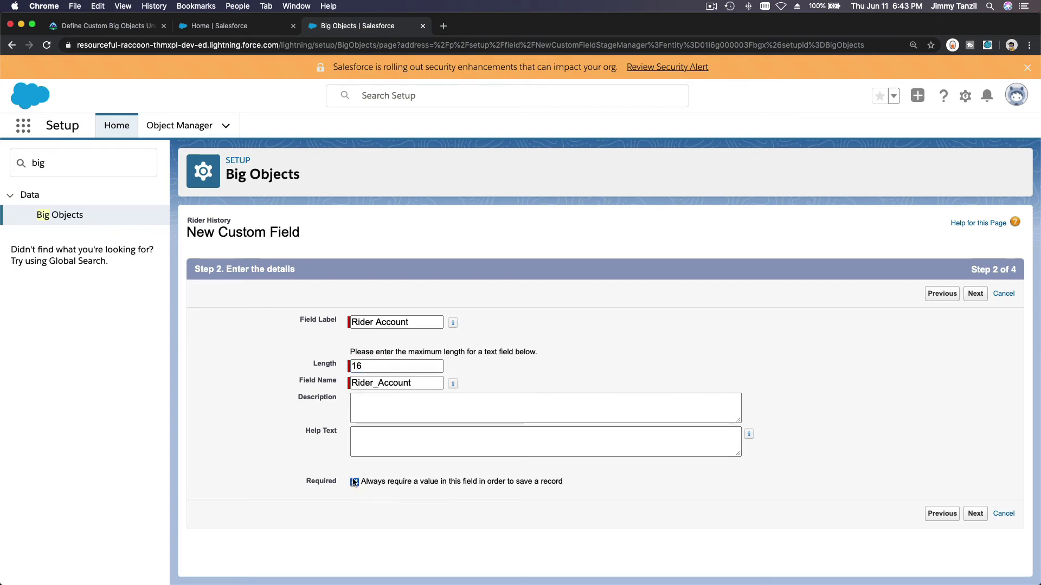
left_click(974, 296)
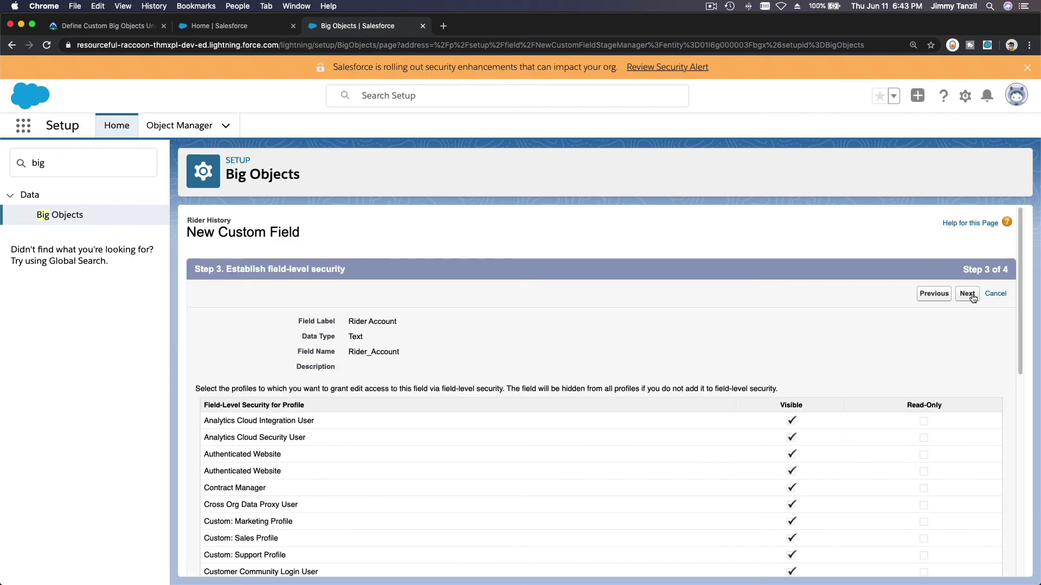
left_click(974, 295)
left_click(931, 301)
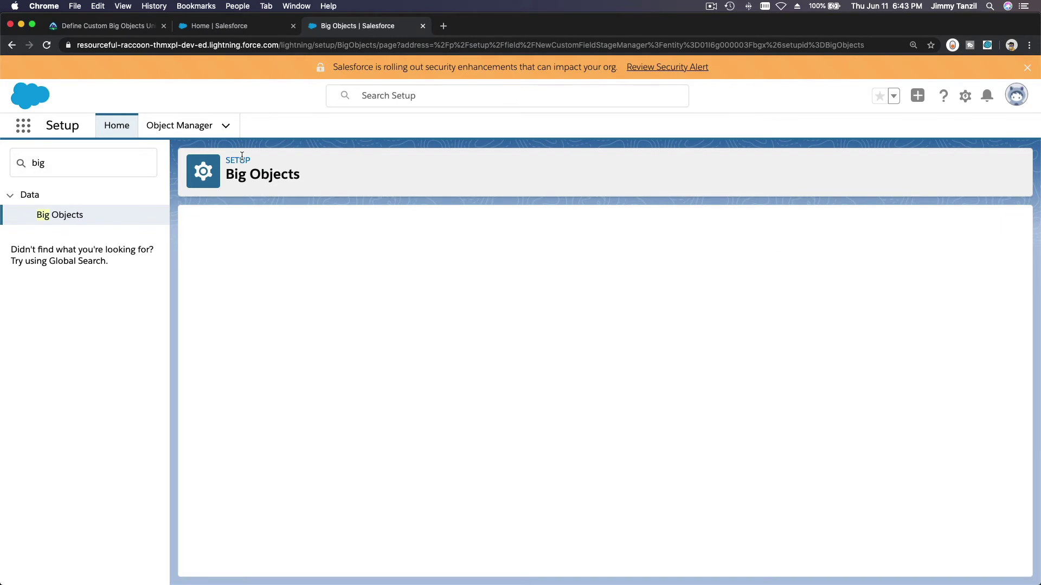
left_click(109, 26)
Step: Look up the Rider Rating spec and continue with Number as the field type
scroll(348, 314, "down", 2)
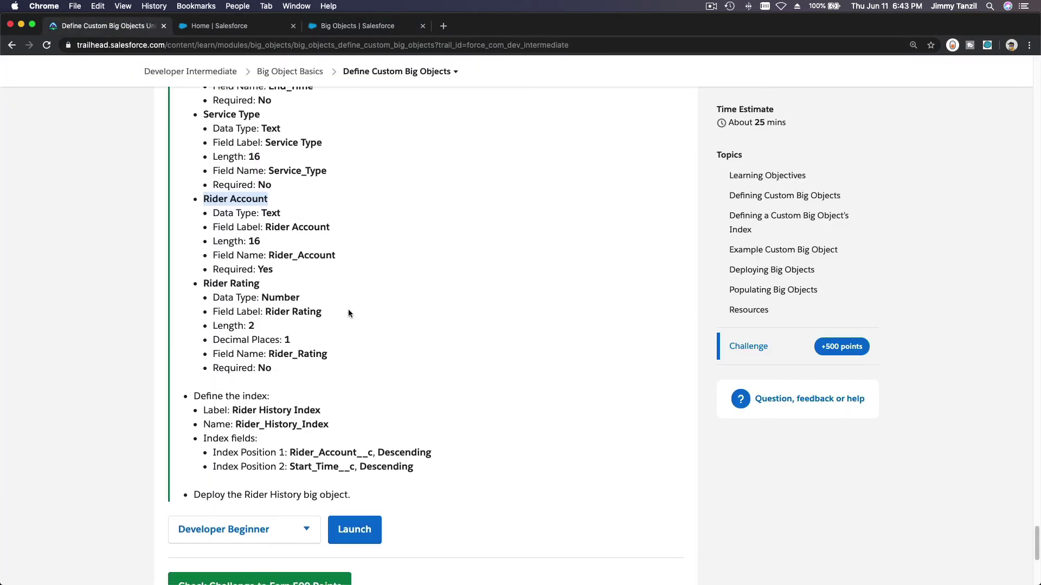
double_click(236, 263)
triple_click(236, 262)
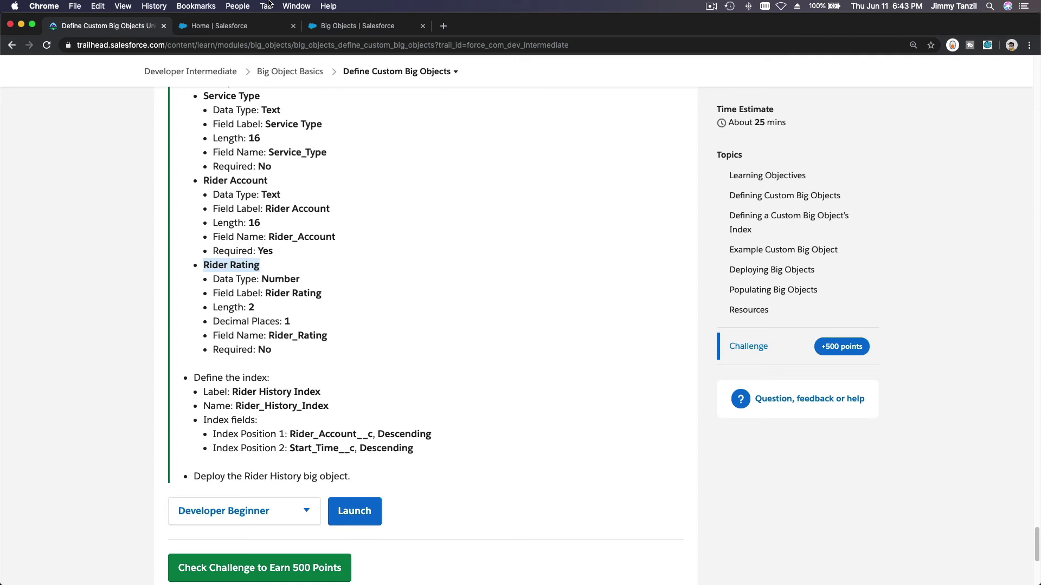
left_click(347, 26)
scroll(320, 422, "down", 1)
scroll(320, 422, "down", 1)
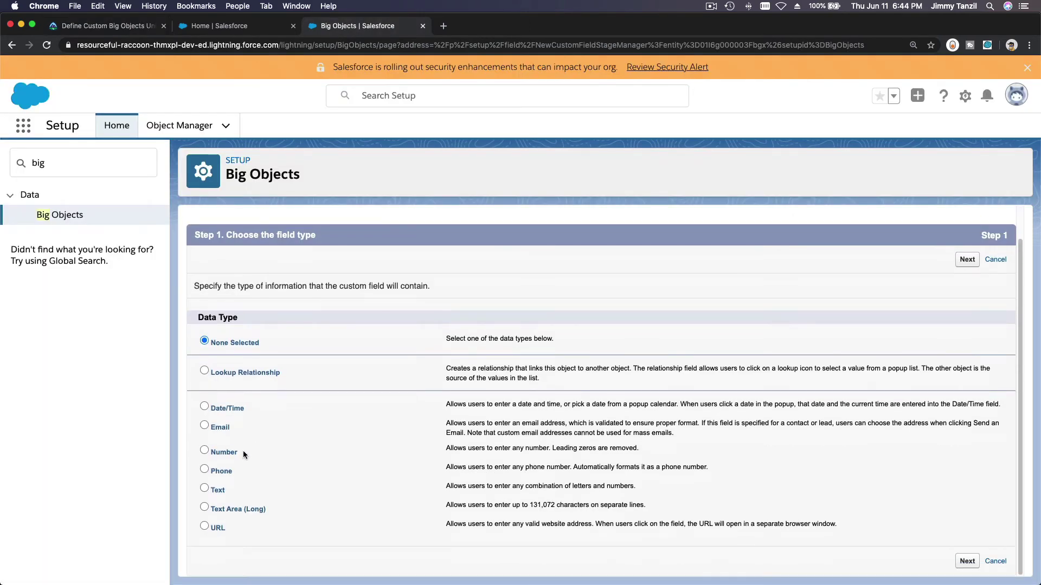
left_click(968, 260)
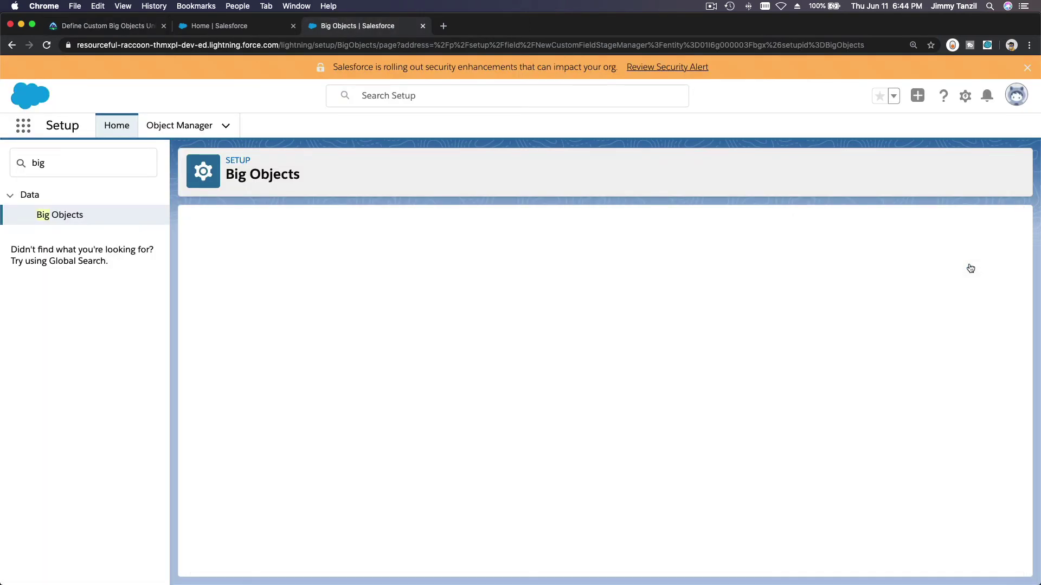
Step: Enter Rider Rating with length 2 and 1 decimal place, then save the field
type("Rider Rating")
key("Tab")
type("2")
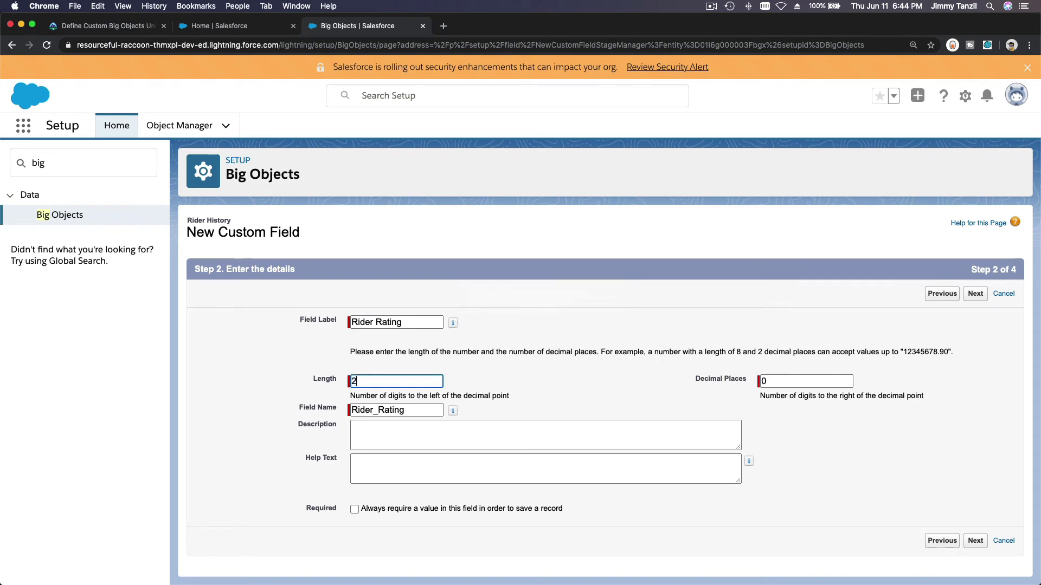
key("Tab")
type("1")
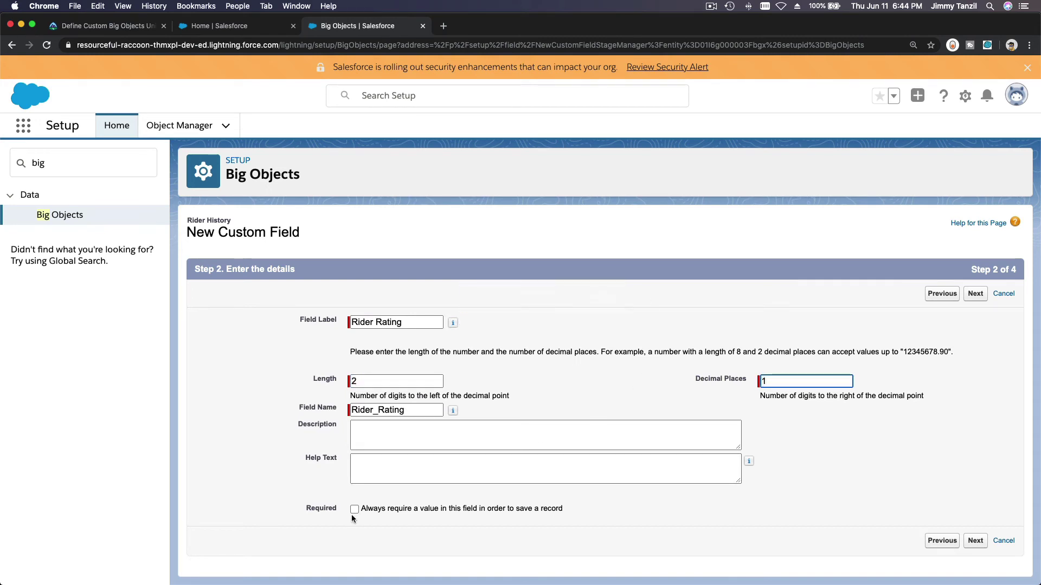
left_click(101, 26)
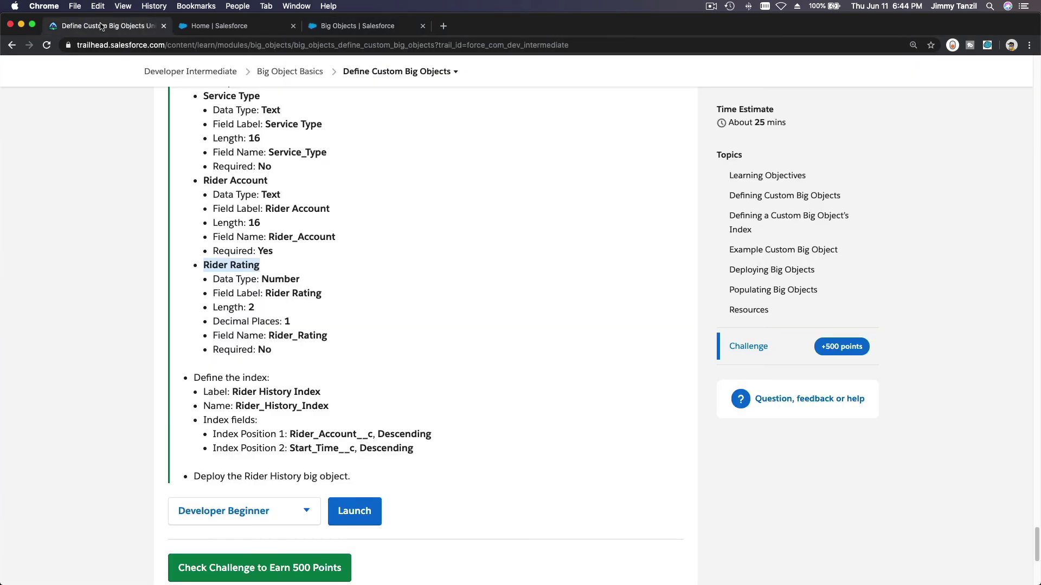
left_click(359, 26)
left_click(976, 301)
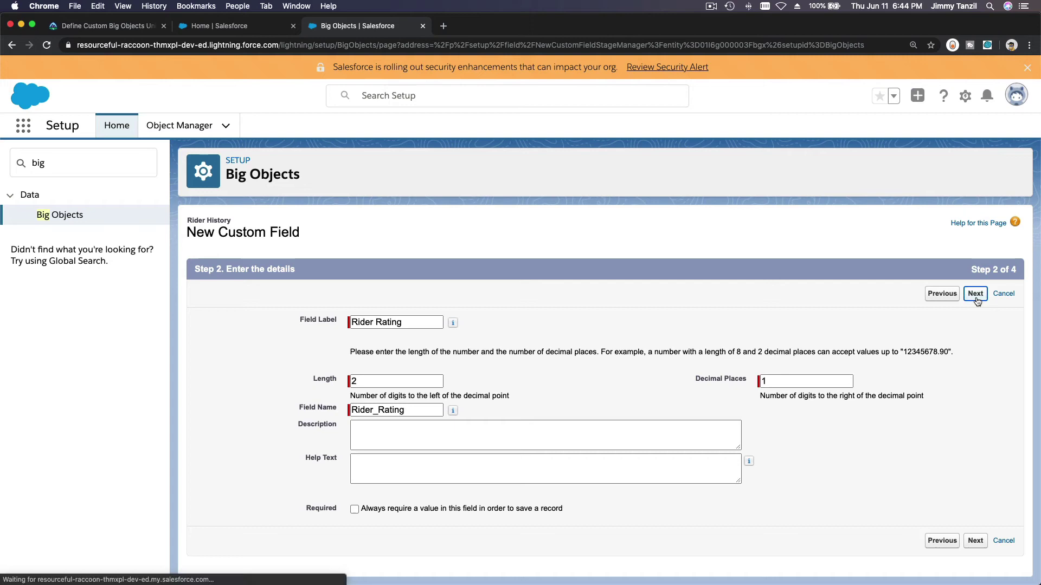
left_click(977, 301)
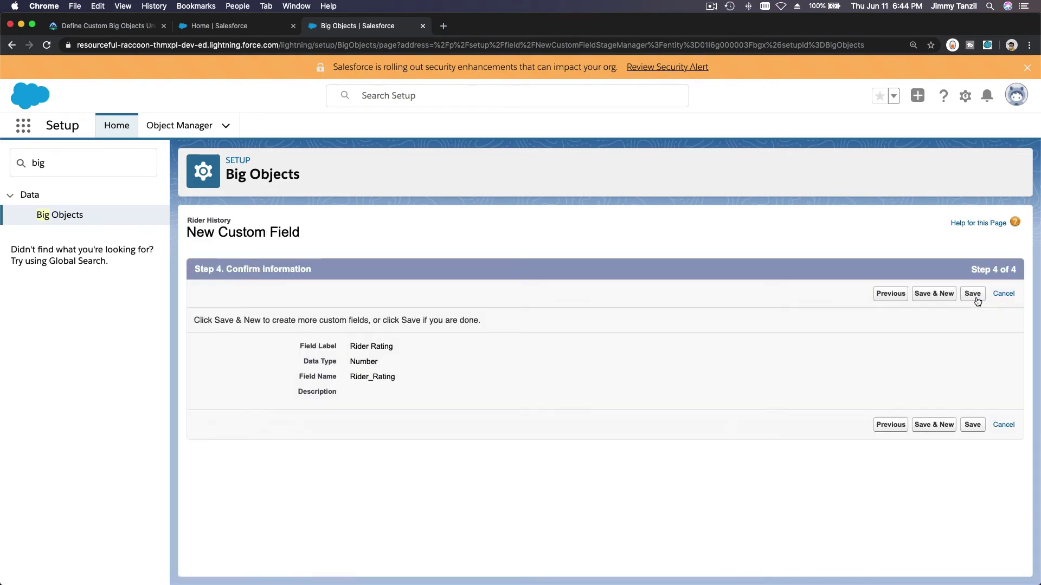
left_click(973, 294)
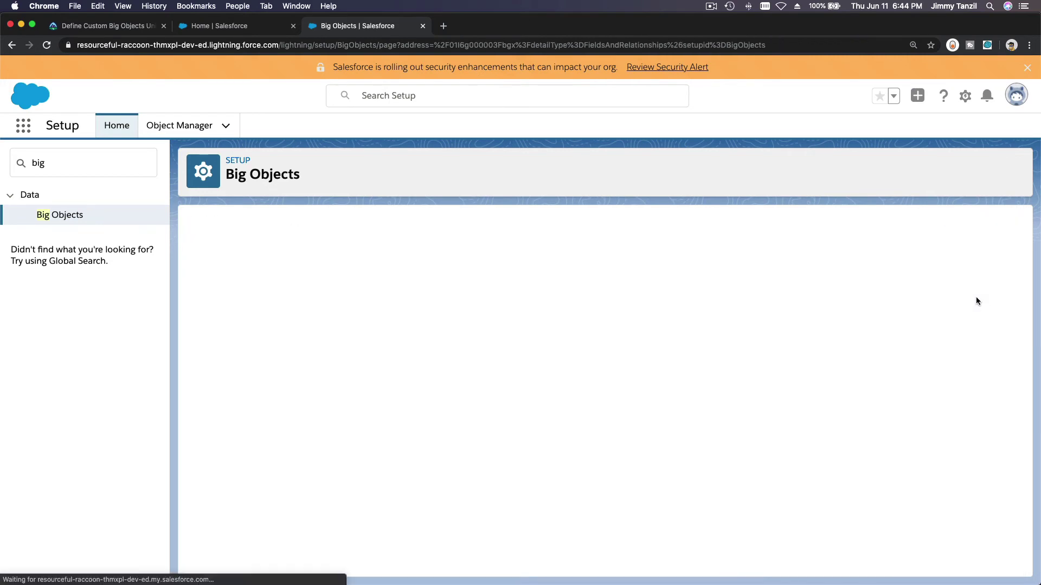
scroll(597, 367, "down", 3)
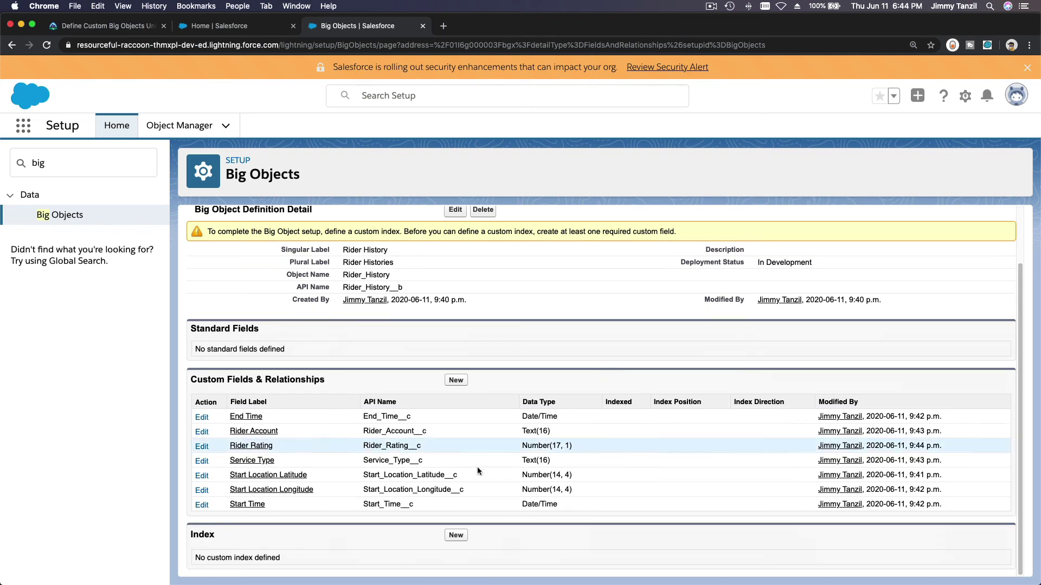
Step: Start a new custom index labelled Rider History Index, copied from the lesson
left_click(457, 534)
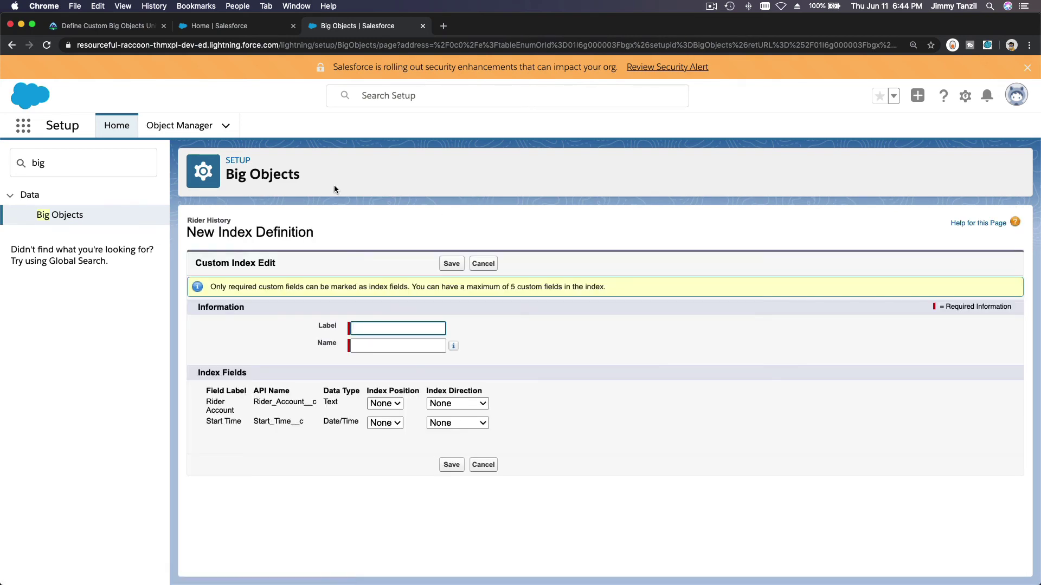
left_click(99, 24)
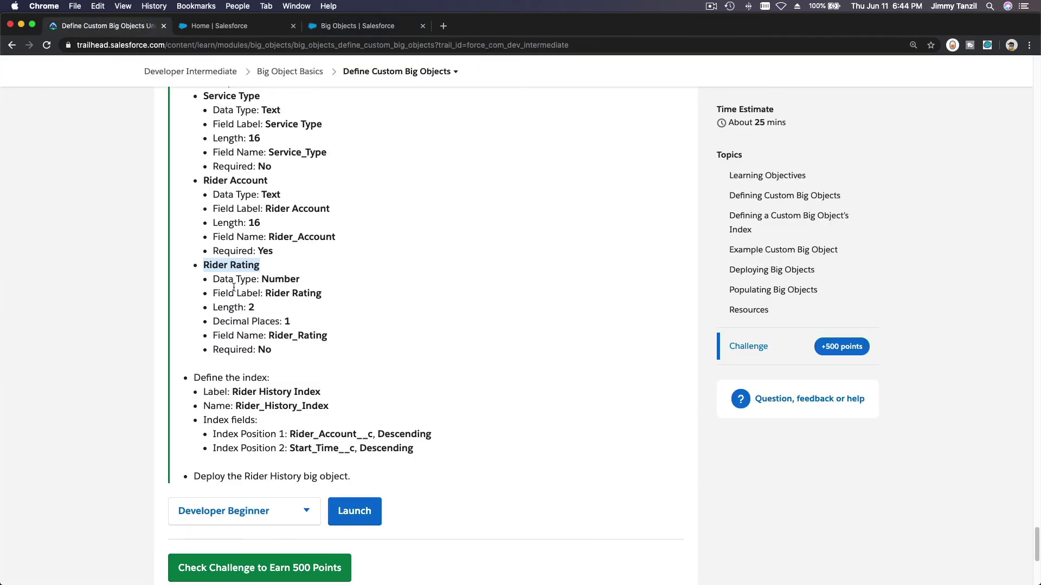
triple_click(244, 392)
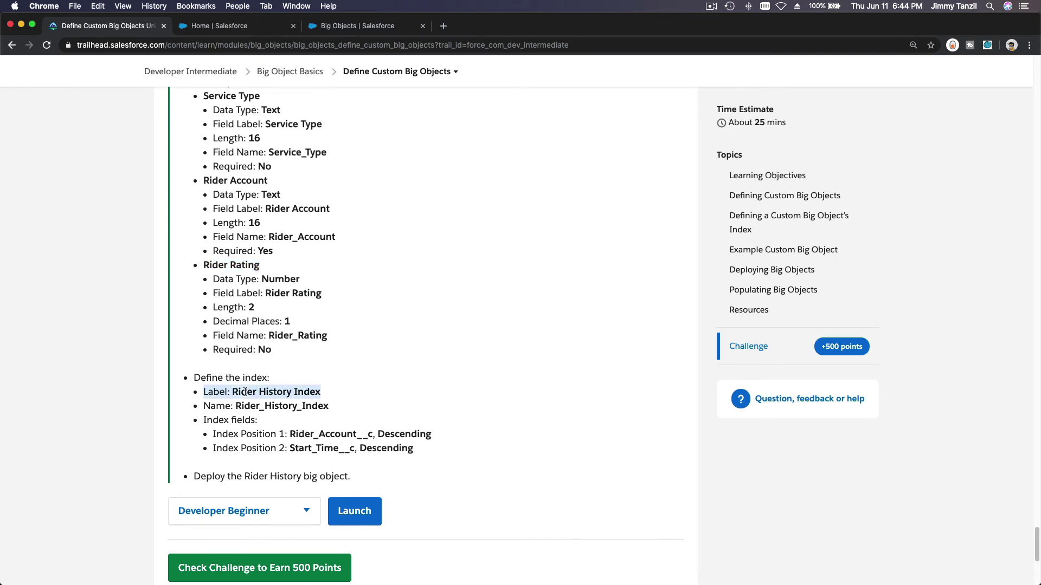
left_click(243, 391)
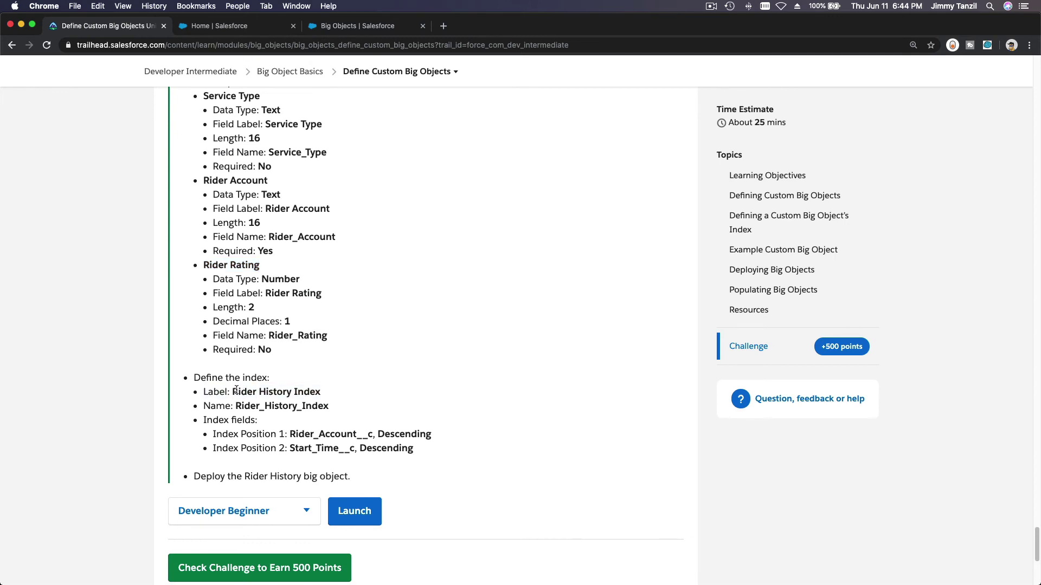
left_click_drag(232, 391, 326, 396)
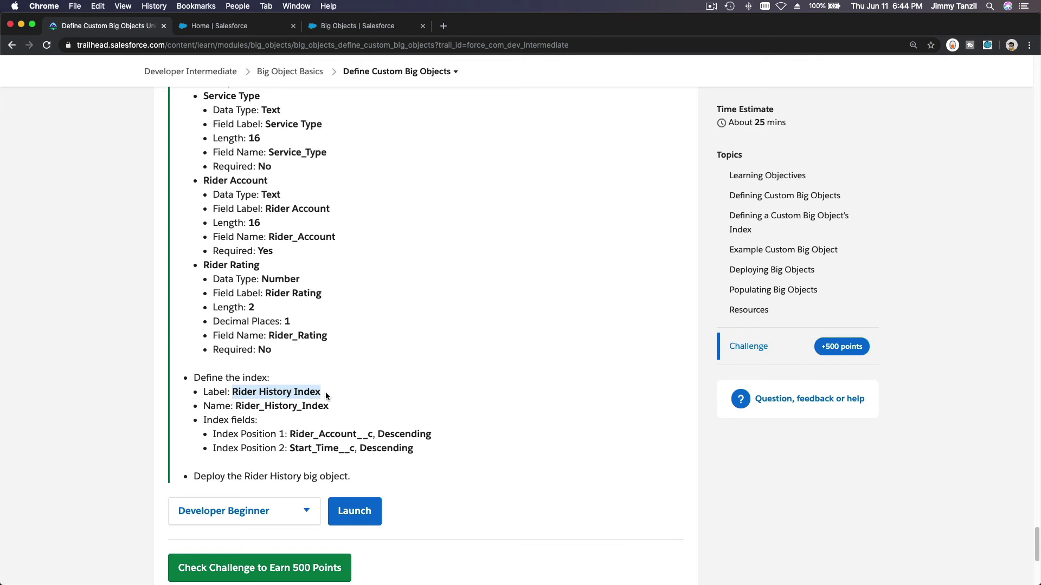
key("super+c")
left_click(350, 29)
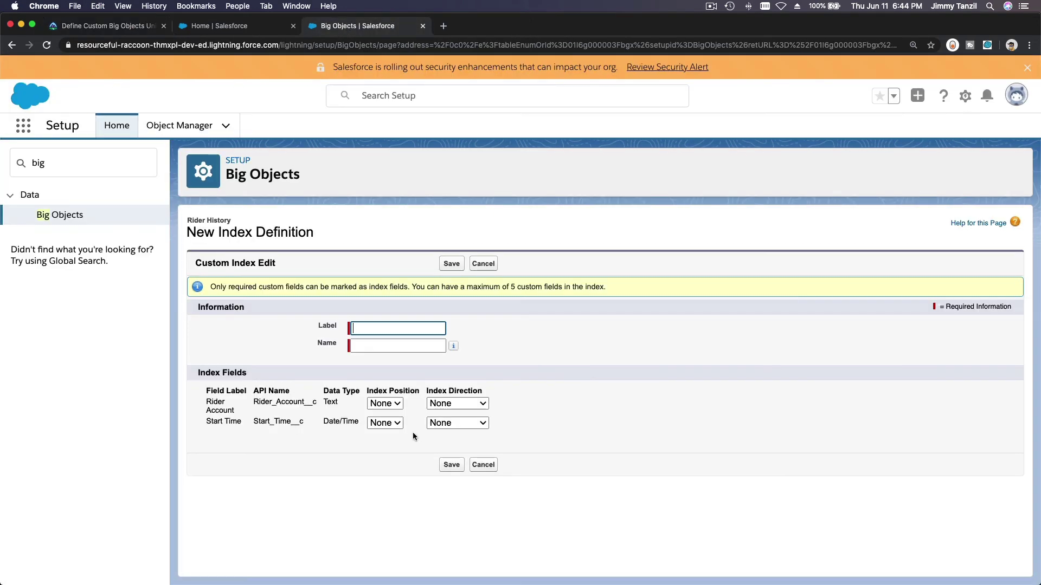
key("super+v")
key("Tab")
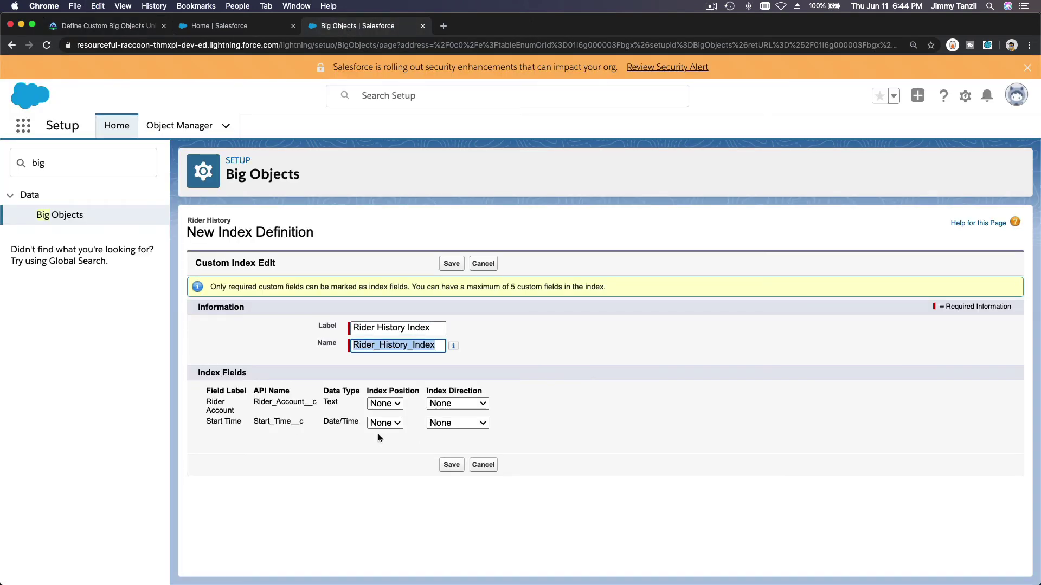
Step: Set Rider Account and Start Time to index position 1, both Descending
left_click(105, 31)
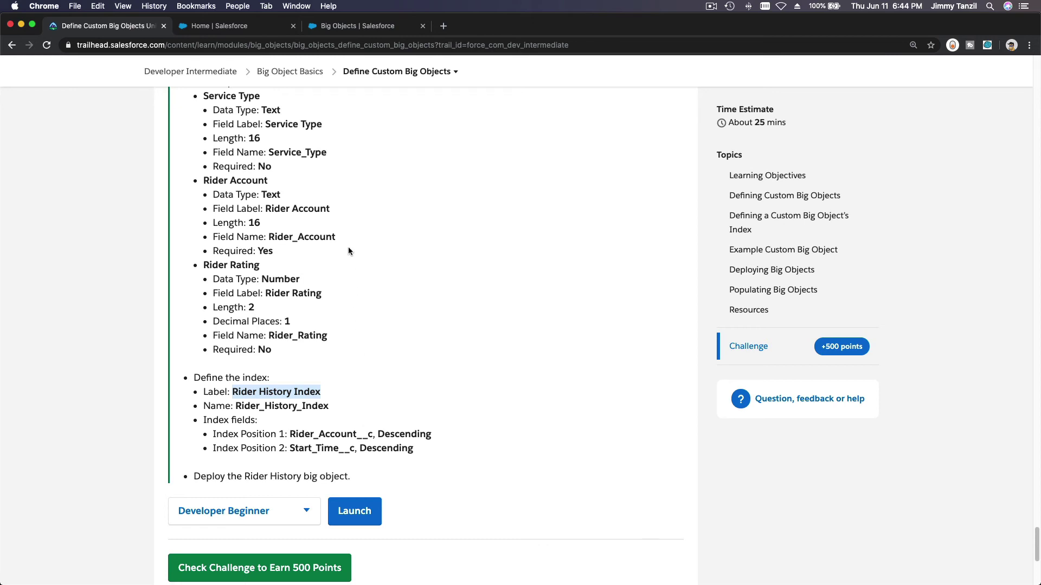
left_click(348, 35)
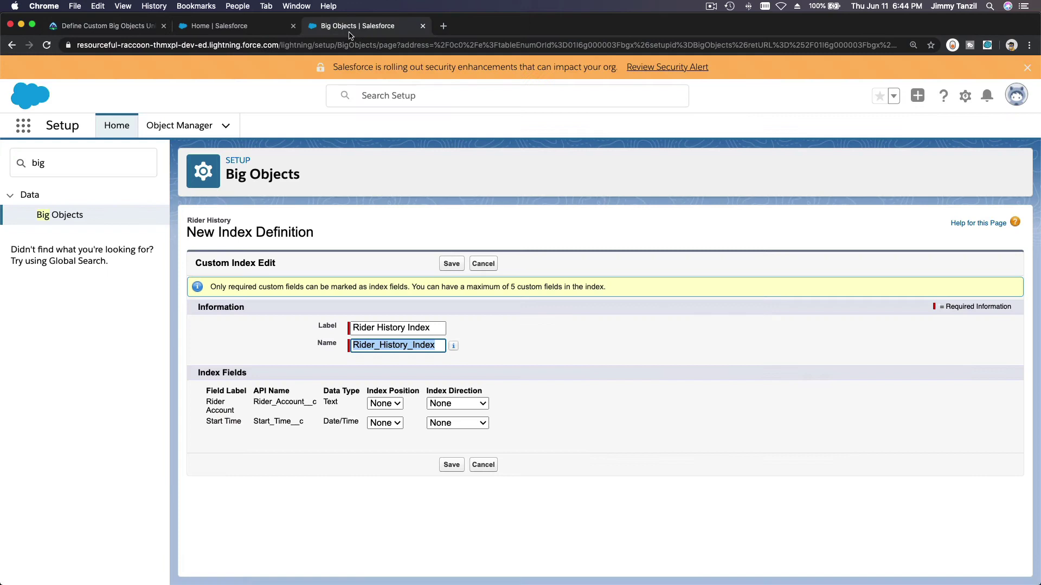
left_click(382, 404)
left_click(375, 414)
left_click(443, 406)
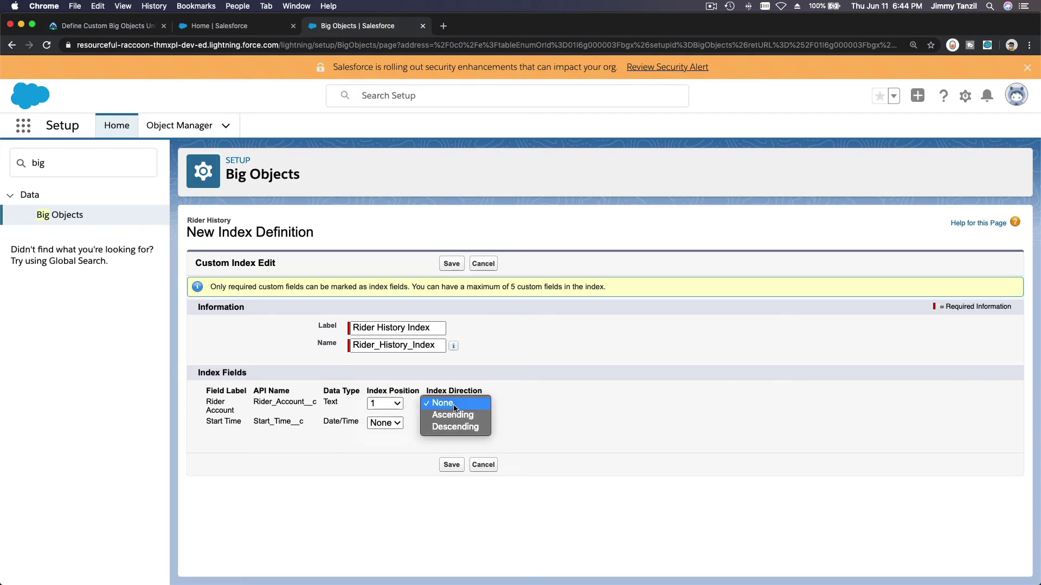
left_click(450, 427)
left_click(394, 424)
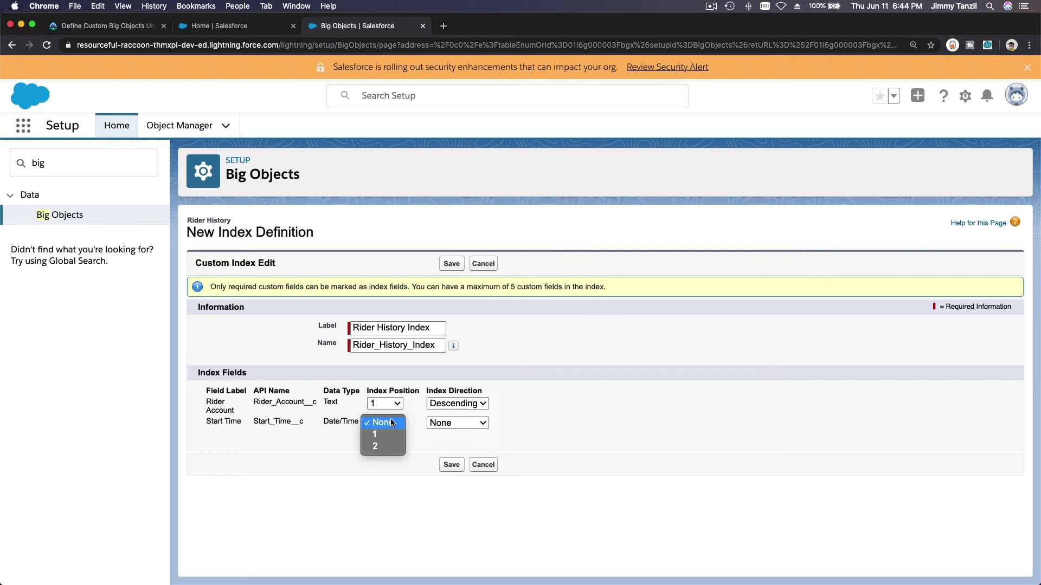
left_click(385, 433)
left_click(461, 424)
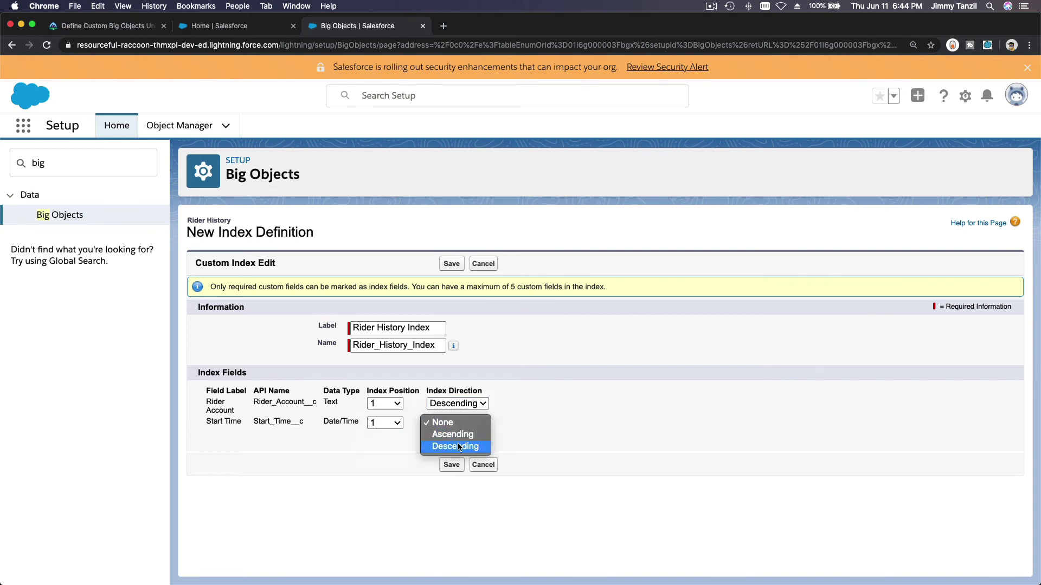
left_click(455, 446)
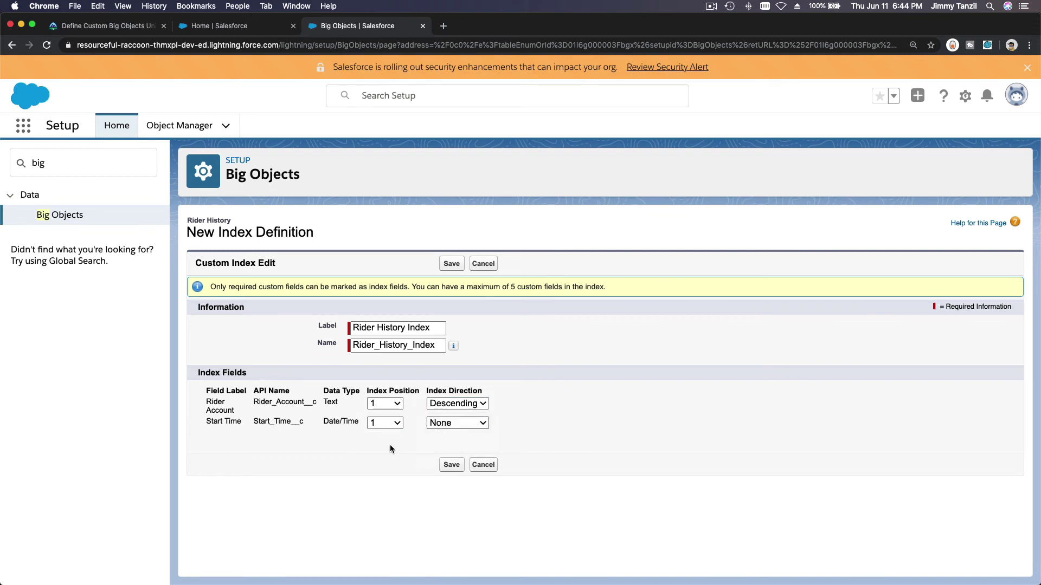
left_click(117, 31)
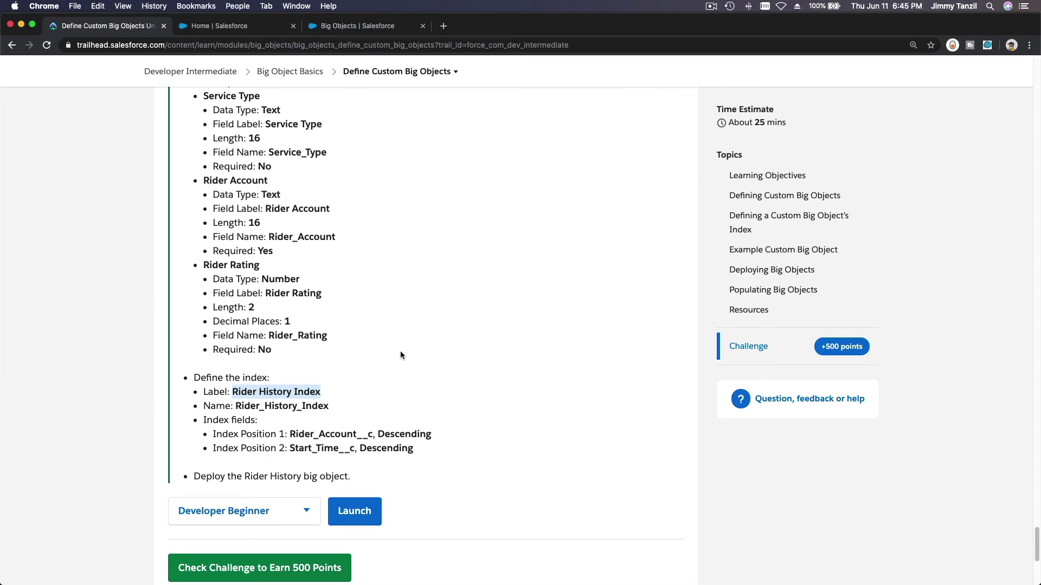
left_click(368, 27)
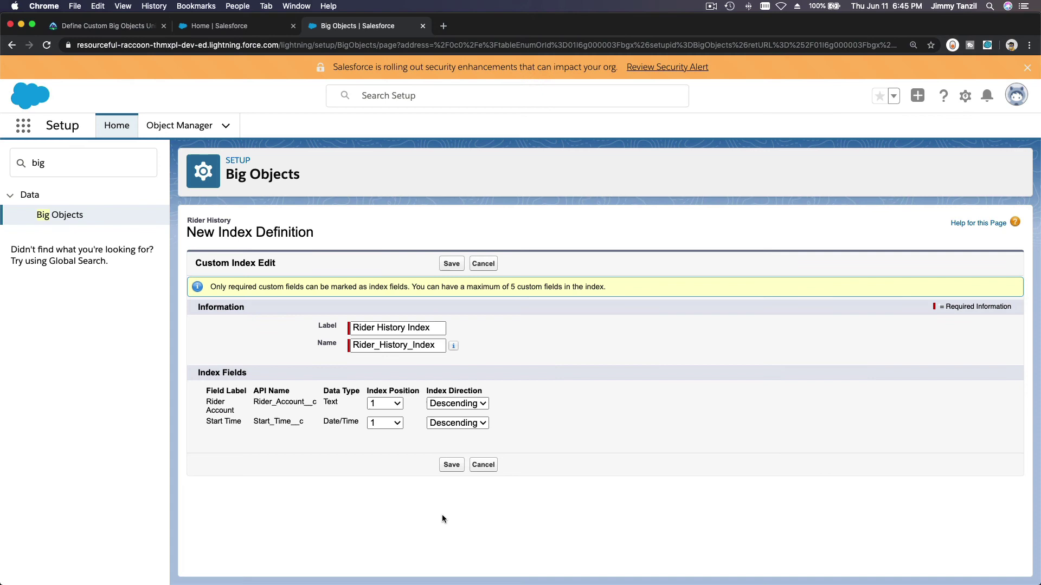
Step: Save the index, fixing the error by moving Start Time to position 2
left_click(451, 464)
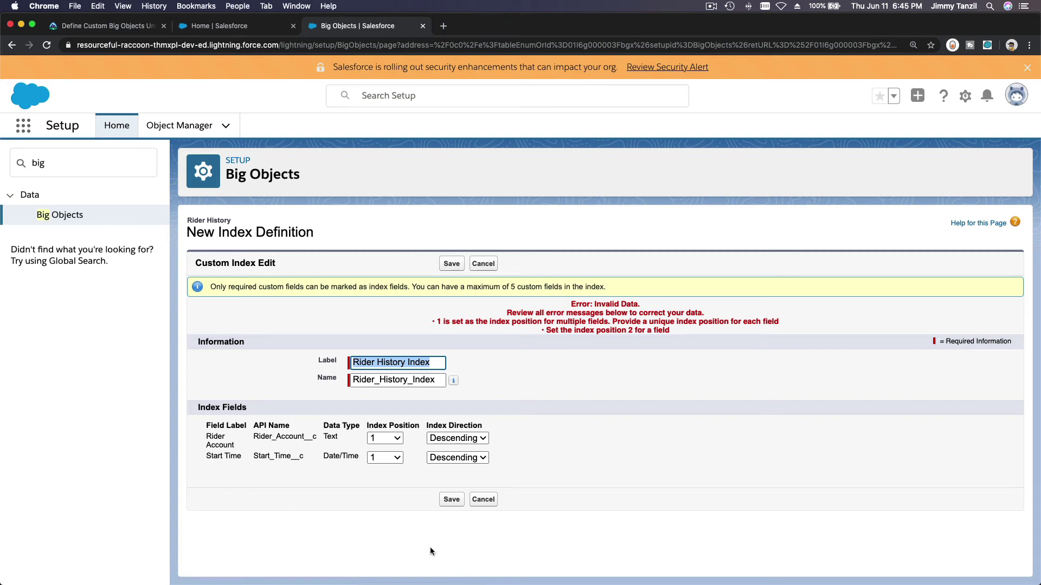
left_click(395, 459)
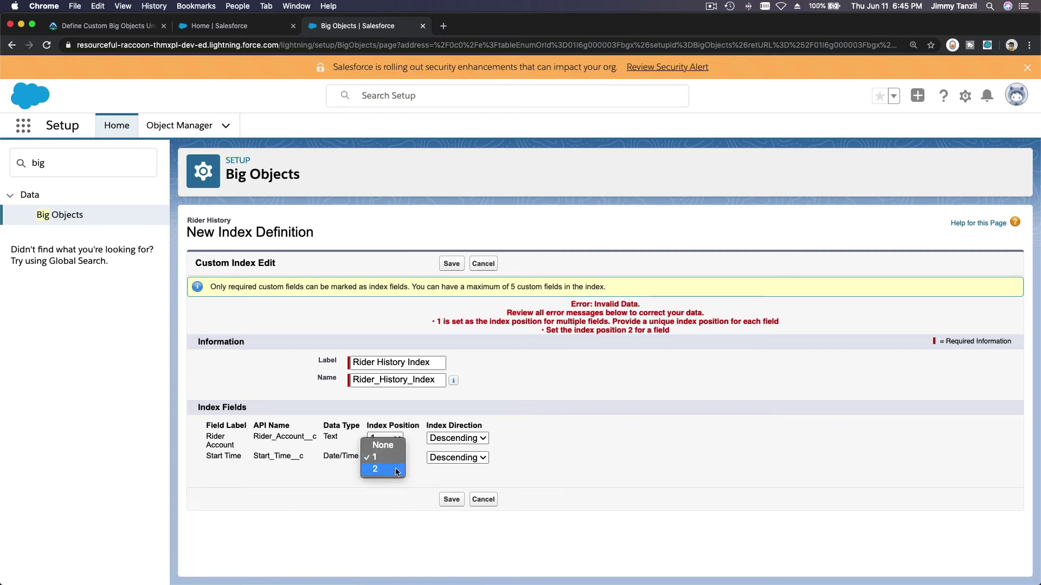
left_click(397, 469)
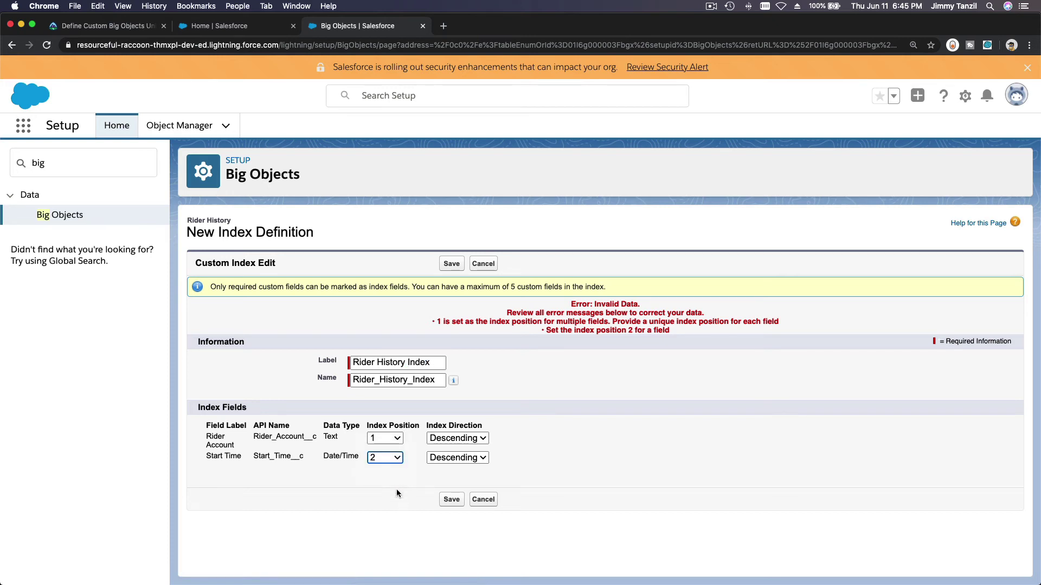
left_click(451, 499)
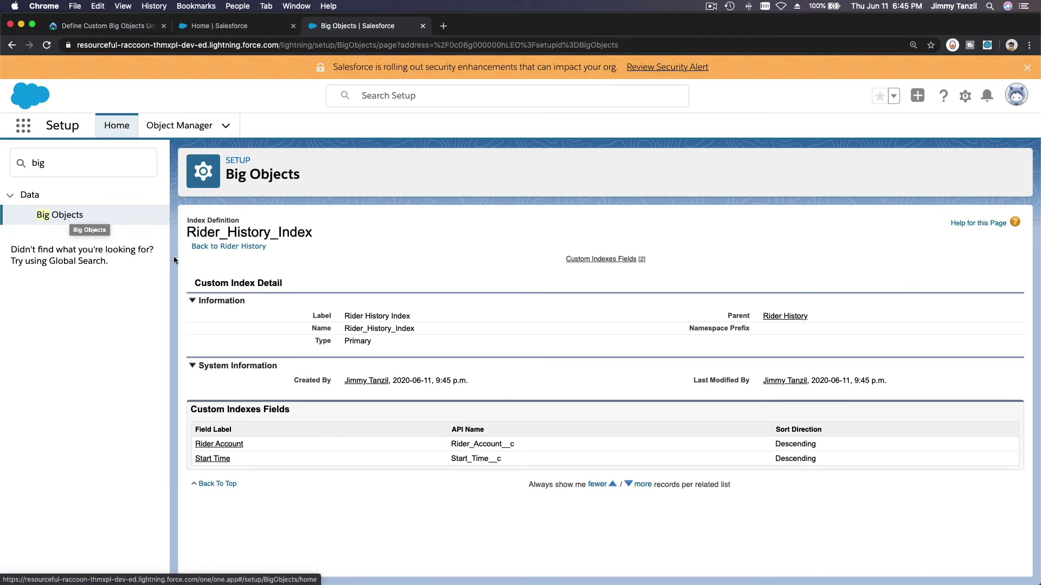
Step: Return to Rider History and change its Deployment Status to Deployed
left_click(216, 248)
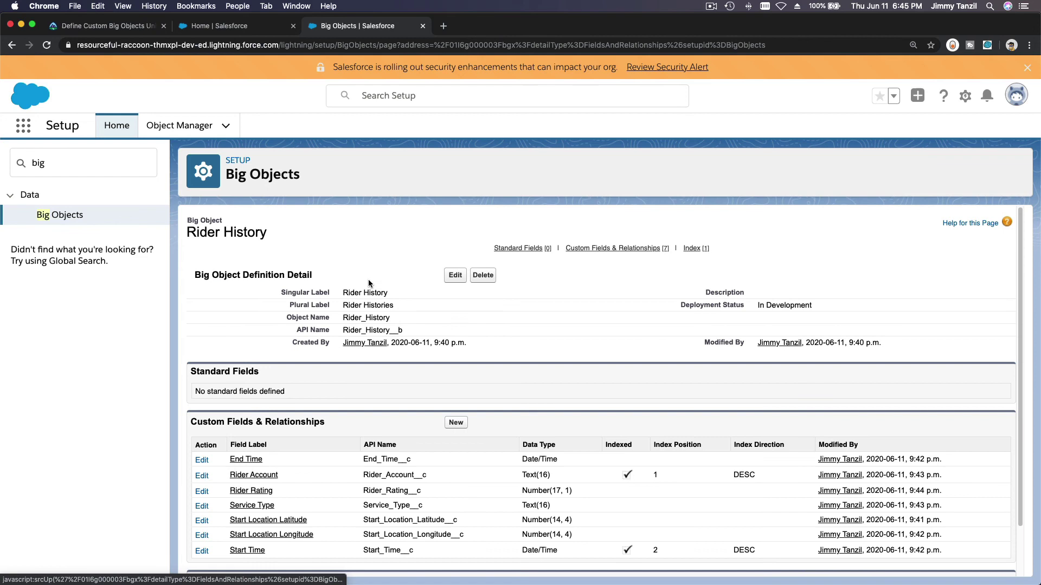
scroll(367, 279, "down", 2)
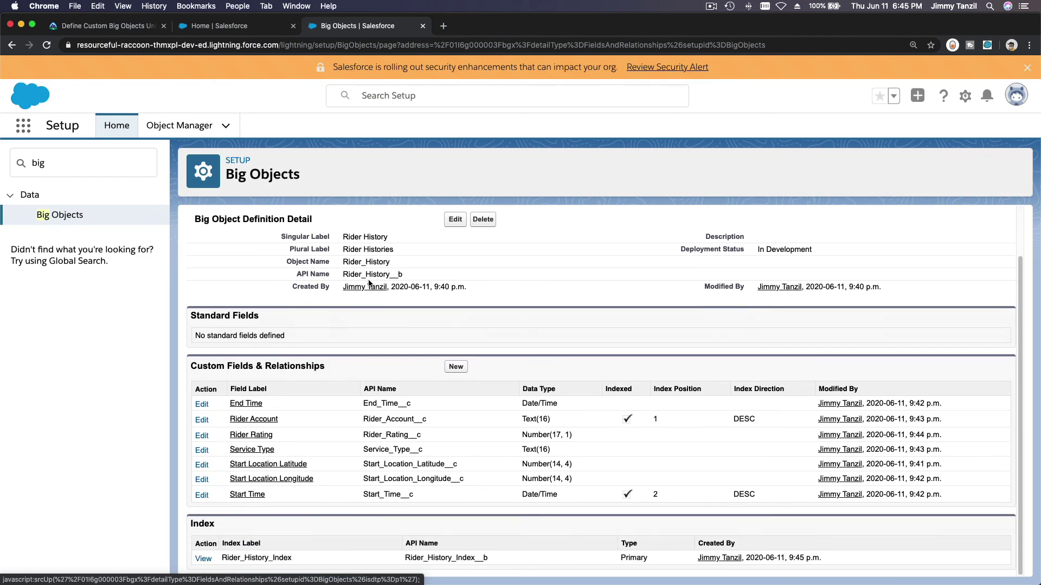
left_click(456, 220)
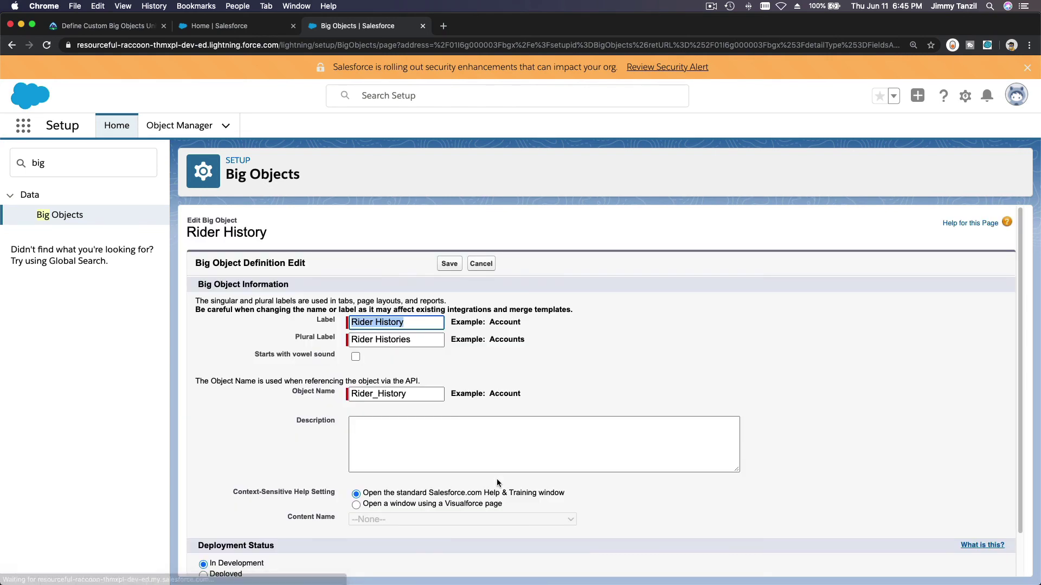
scroll(445, 386, "down", 2)
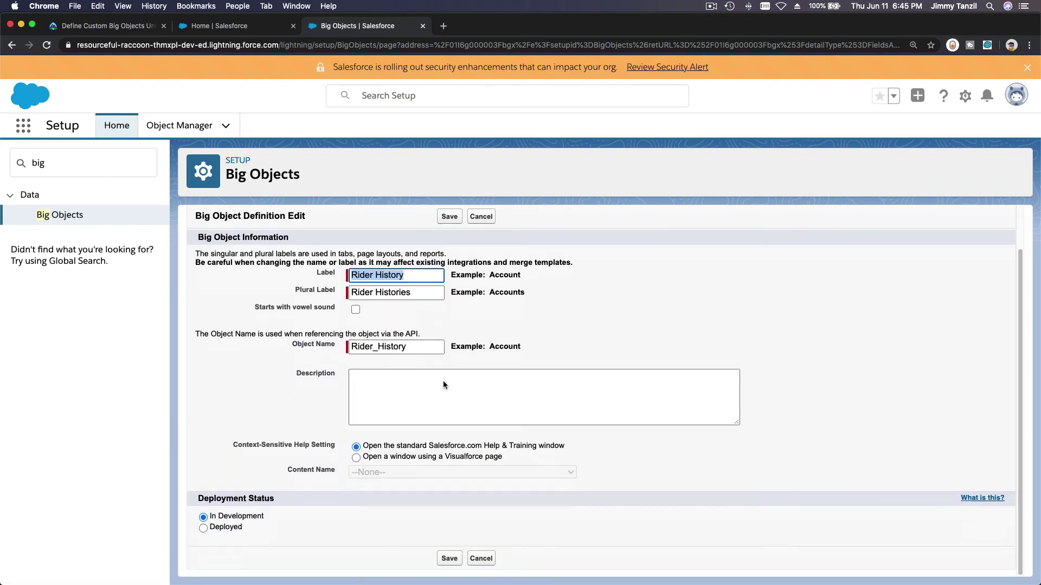
left_click(204, 529)
left_click(448, 559)
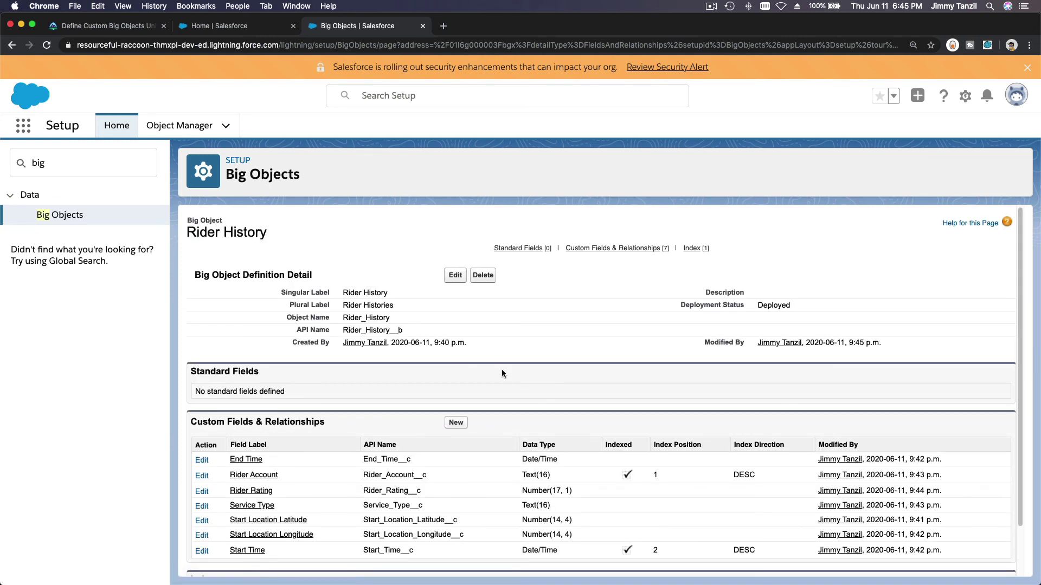
scroll(502, 373, "down", 2)
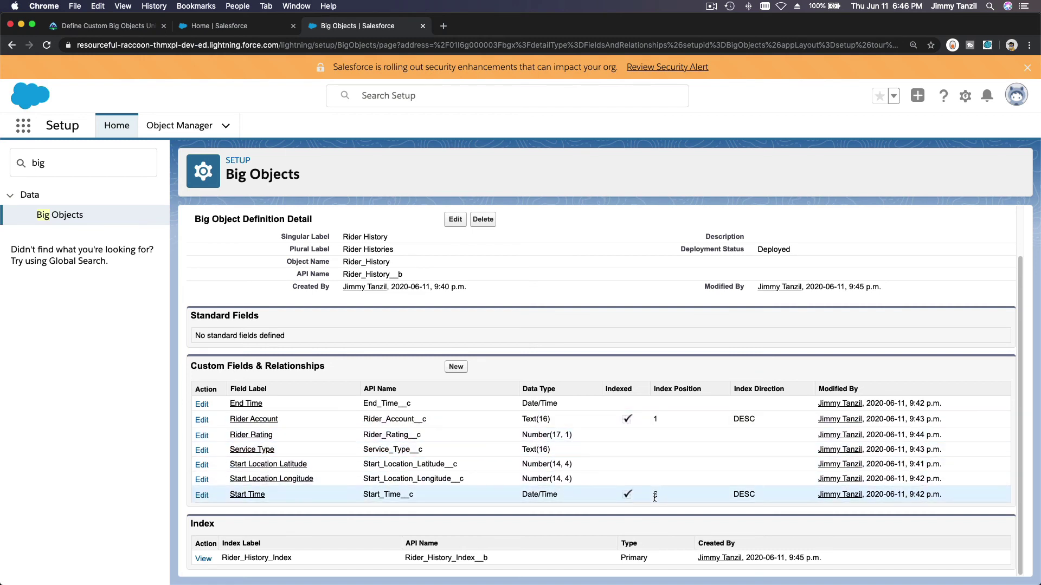
Step: Run Check Challenge on the Trailhead page, then glance at the Big Object Basics unit list
left_click(106, 30)
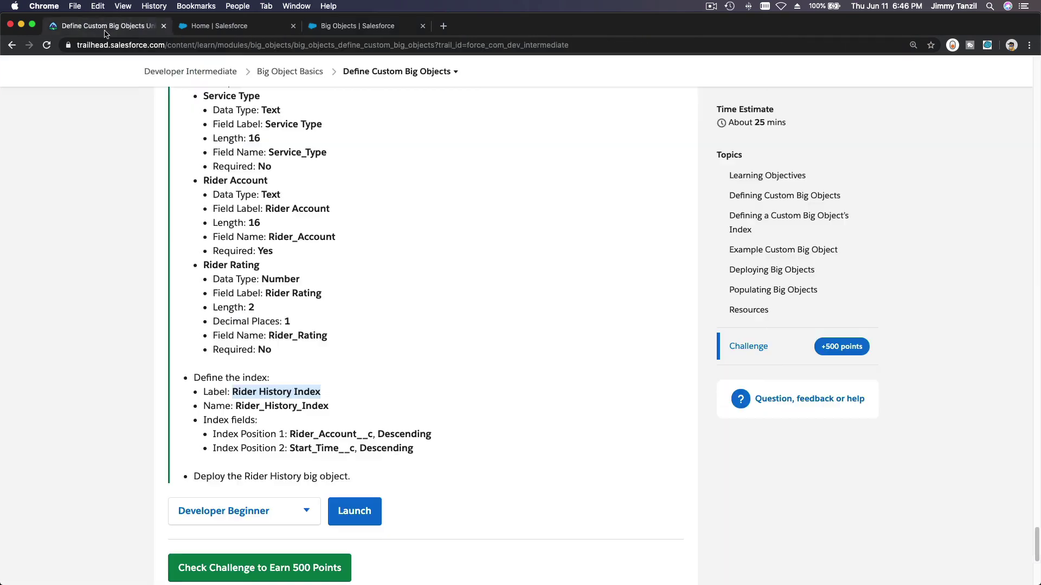
left_click(513, 320)
scroll(513, 320, "down", 3)
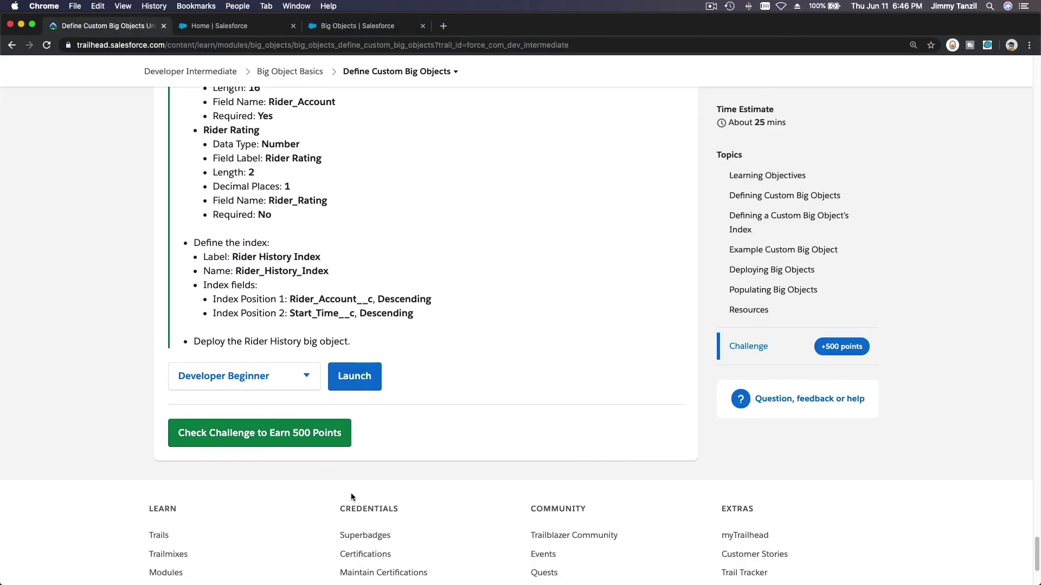
left_click(262, 442)
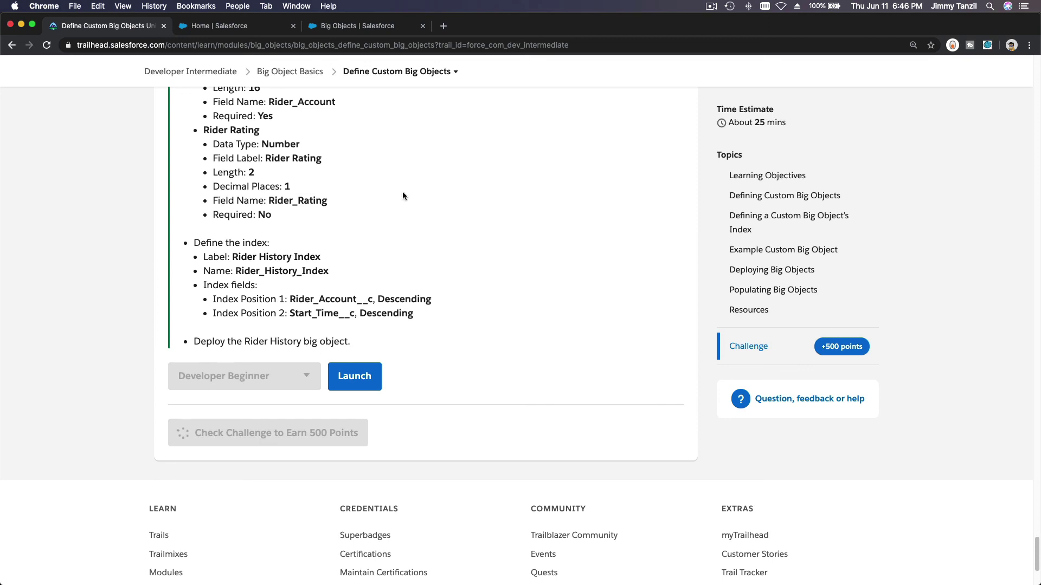
left_click(426, 80)
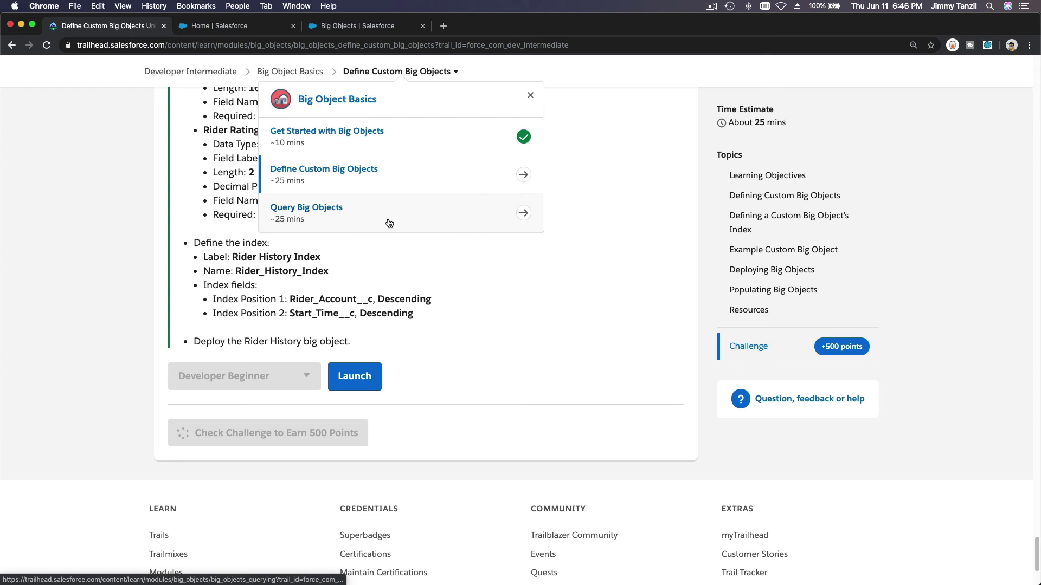
left_click(553, 291)
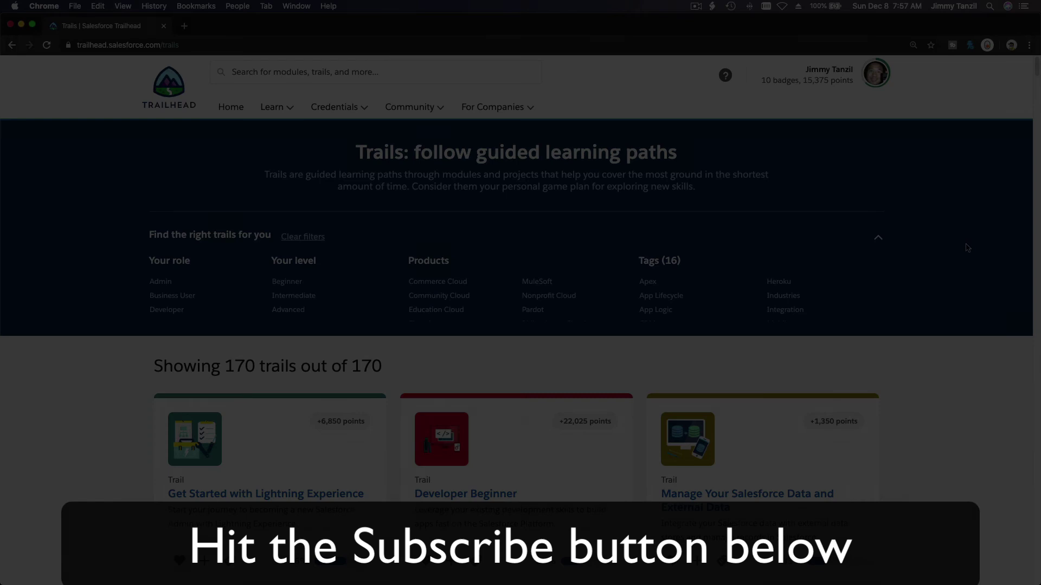
scroll(965, 243, "down", 20)
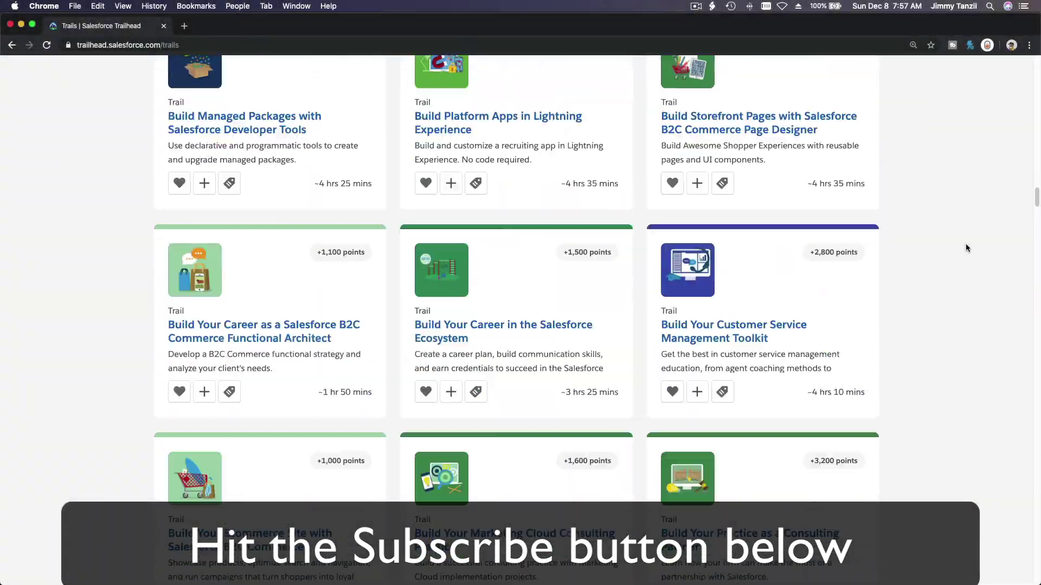
scroll(965, 247, "down", 15)
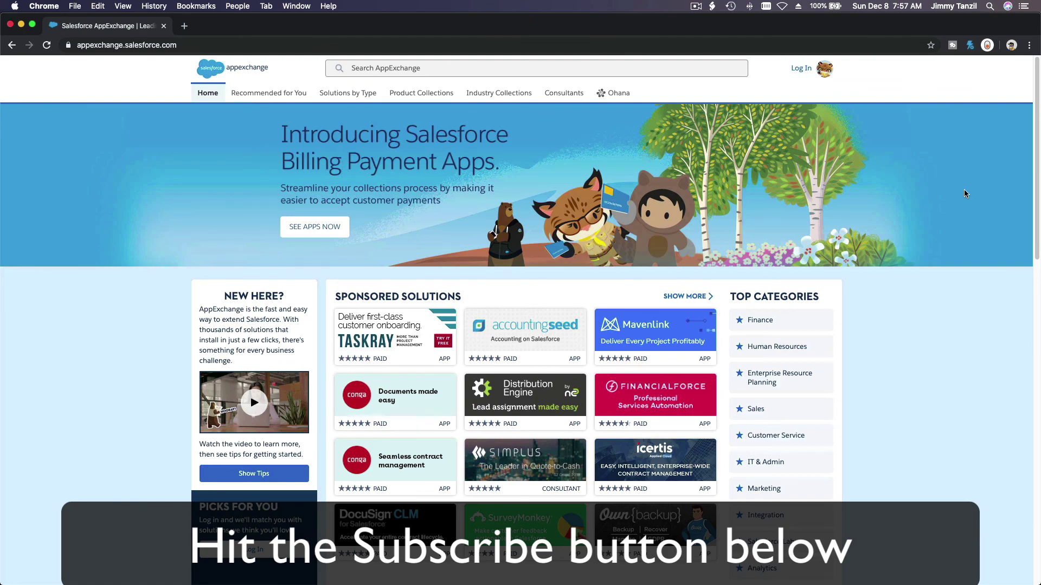
scroll(965, 193, "down", 10)
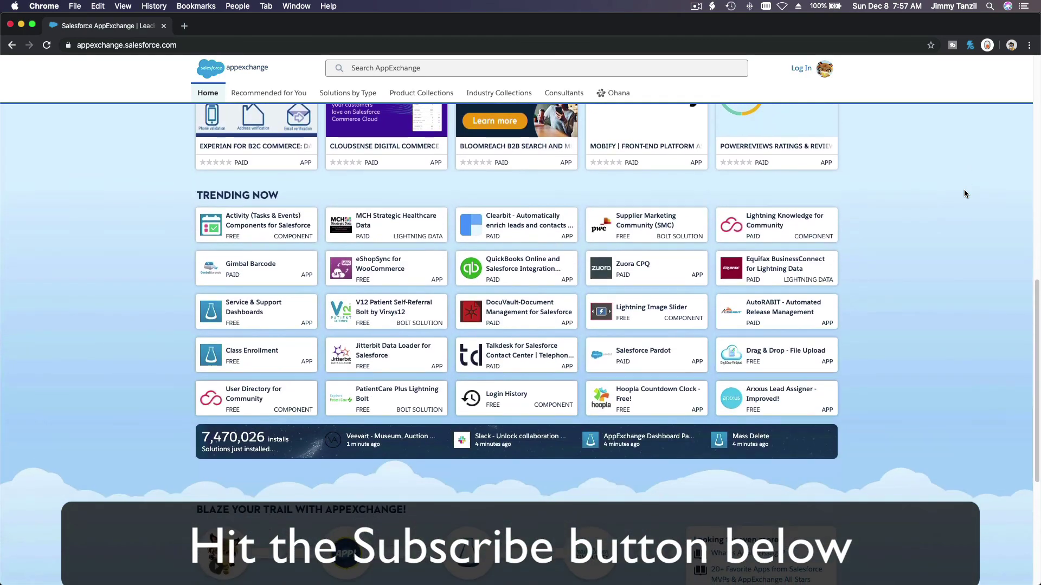
scroll(964, 194, "down", 5)
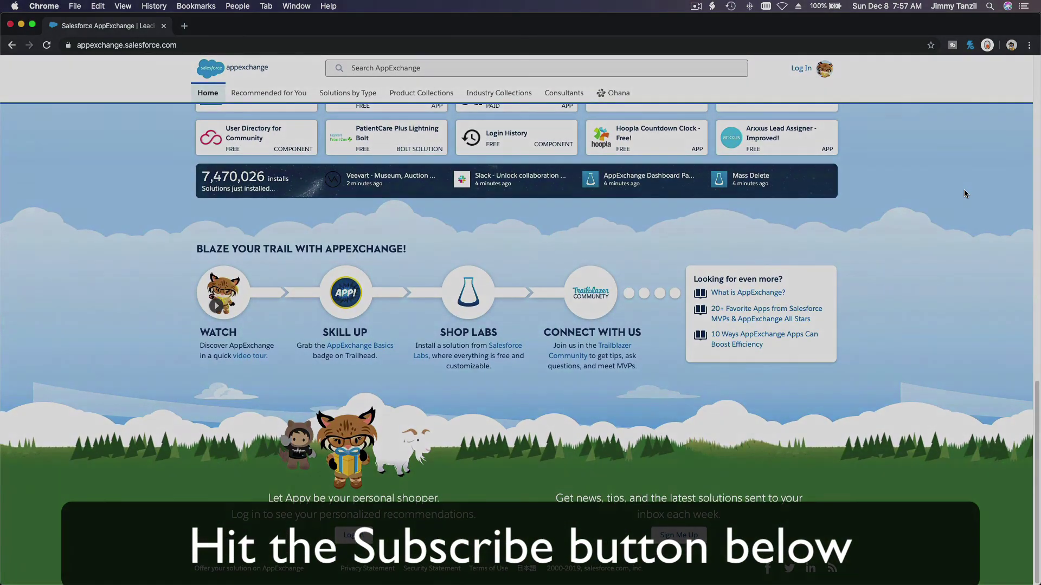